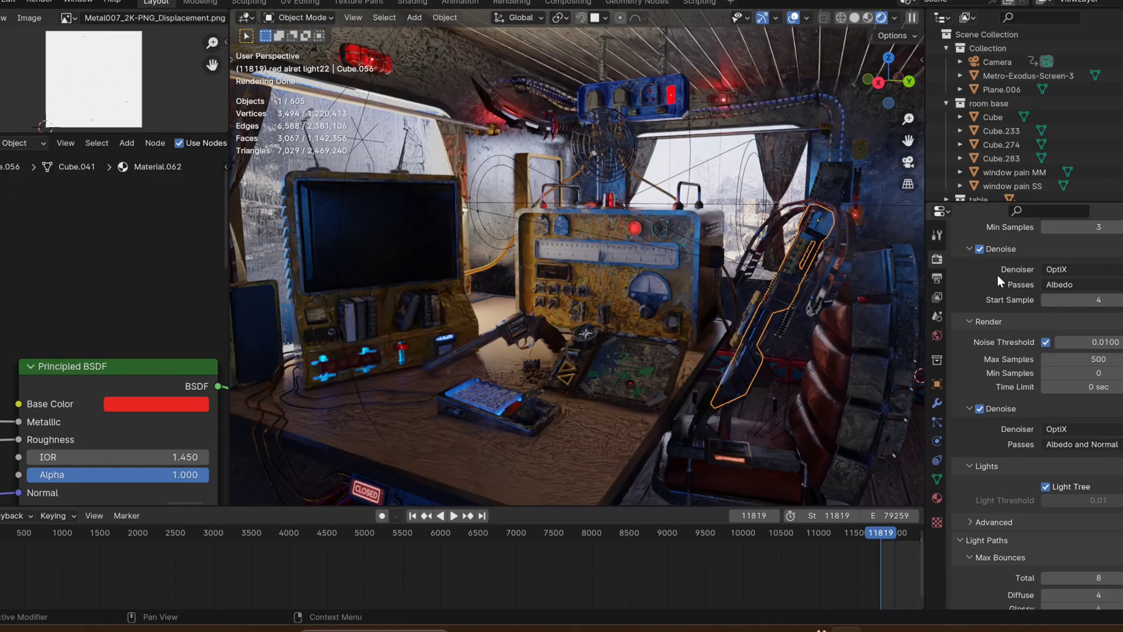
scroll(988, 316, up, 5)
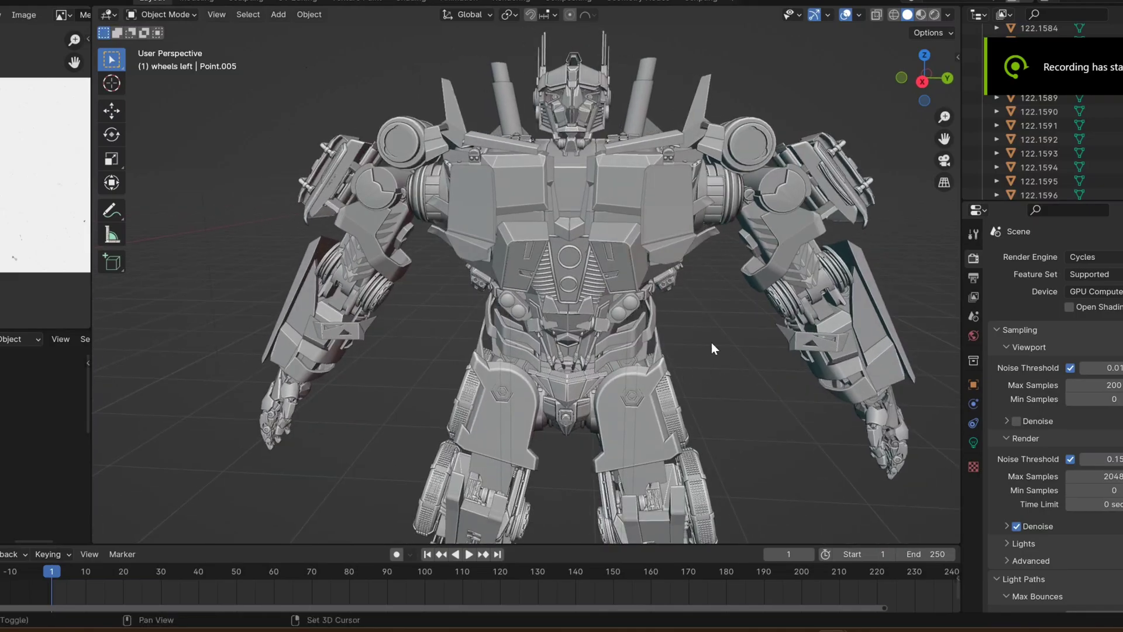
Examine the robot's chest and arm armour up close and in the right orthographic view.
middle_drag(711, 342, 533, 362)
click(457, 280)
scroll(498, 281, down, 4)
click(925, 83)
shift+middle_drag(387, 241, 593, 274)
scroll(520, 416, up, 4)
scroll(579, 290, up, 2)
scroll(577, 297, down, 5)
shift+middle_drag(611, 367, 562, 237)
scroll(550, 281, down, 1)
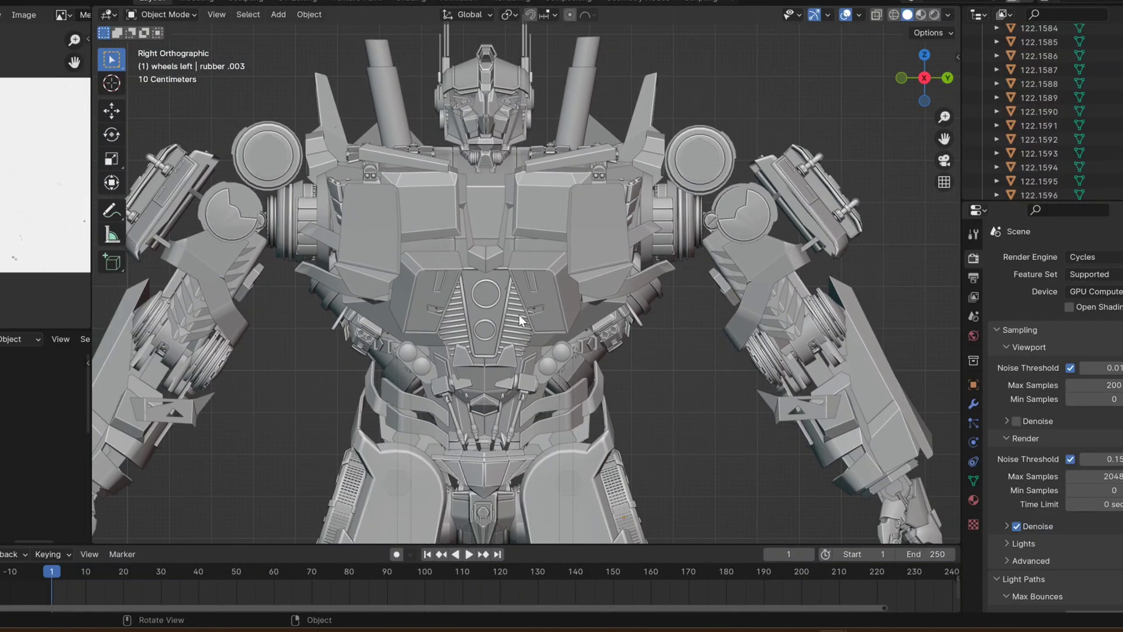
Move the robot's lower chest panel about 0.91 m along Y, out past the arm.
click(552, 282)
key(g)
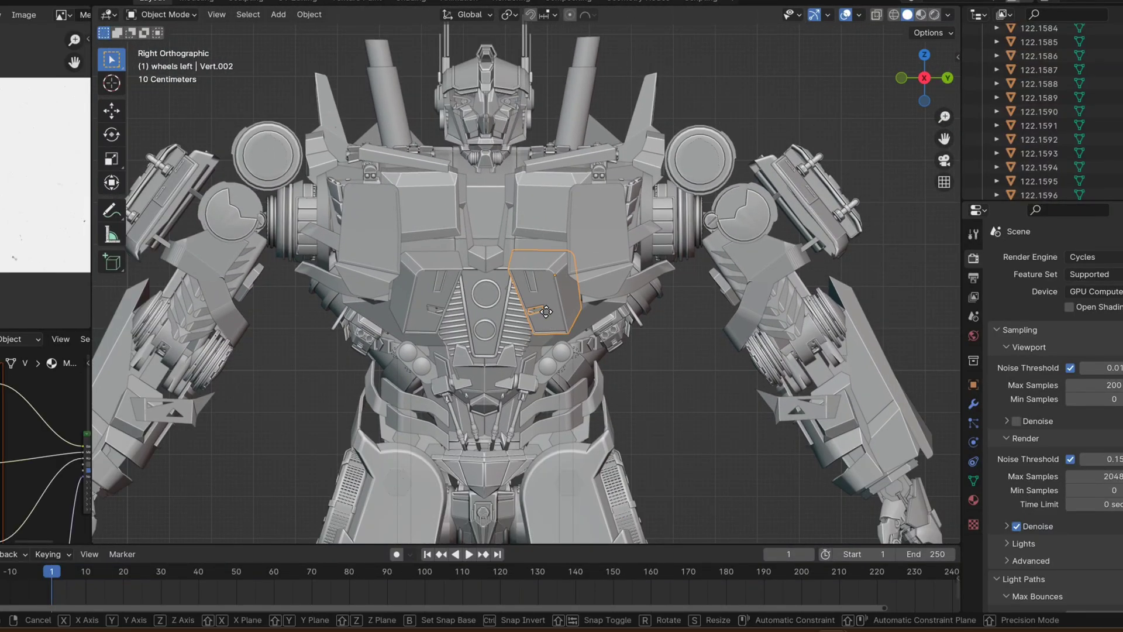
key(y)
click(872, 304)
shift+middle_drag(921, 306, 874, 120)
scroll(544, 318, up, 4)
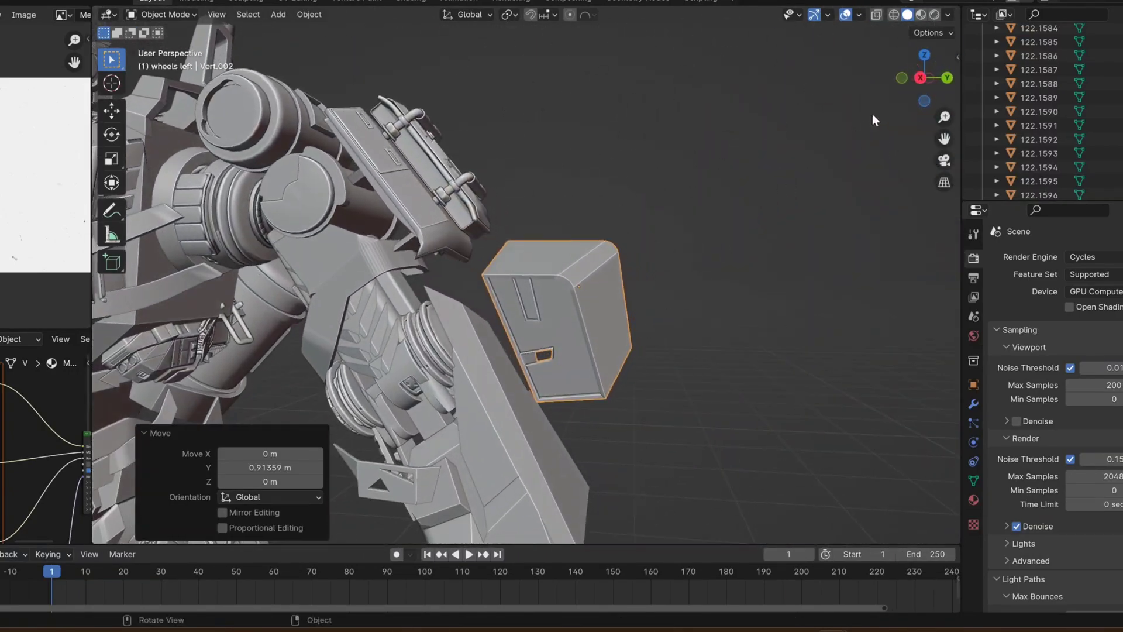
In the right orthographic view, add a single-vertex mesh at the 3D cursor and set up box selection of vertices.
click(912, 80)
shift+middle_drag(725, 366, 513, 273)
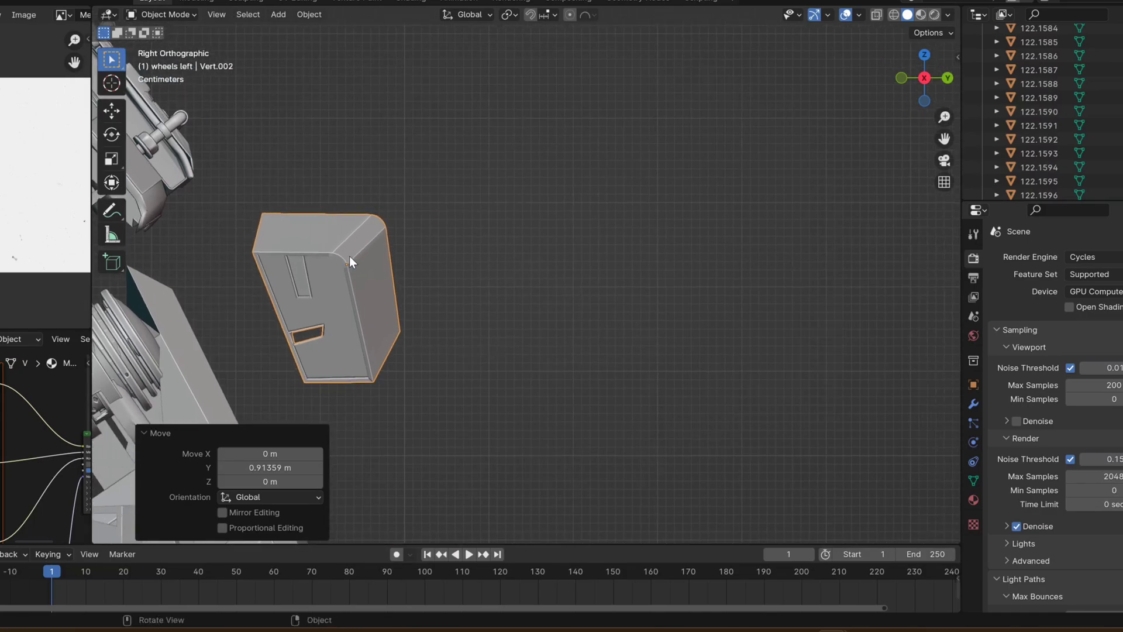
key(shift+a)
mouse_move(371, 260)
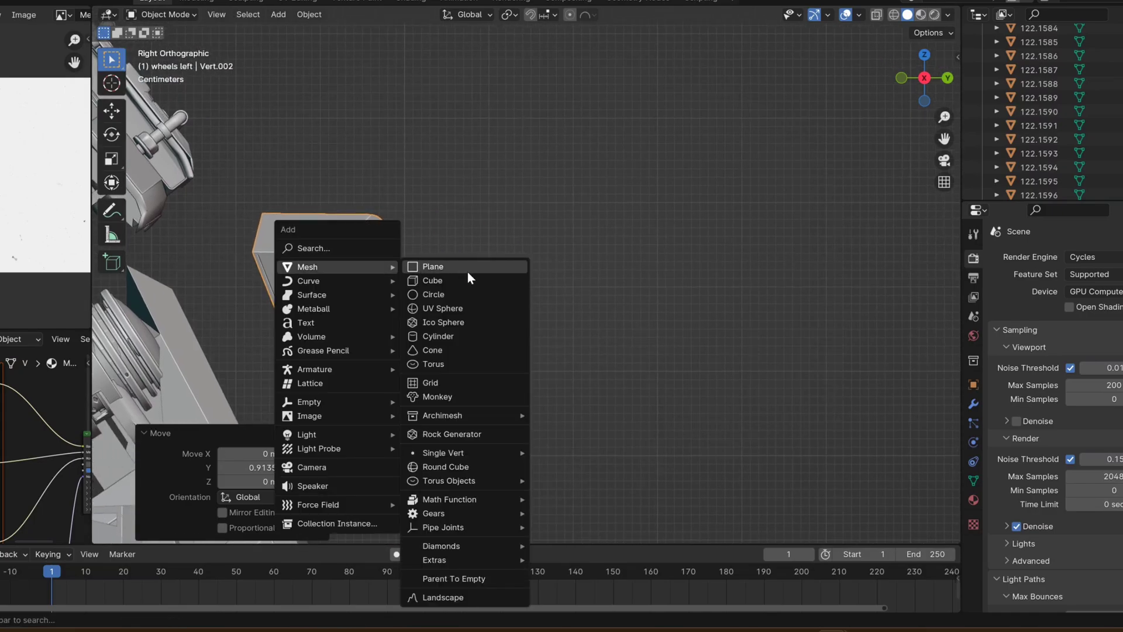
mouse_move(449, 452)
click(599, 452)
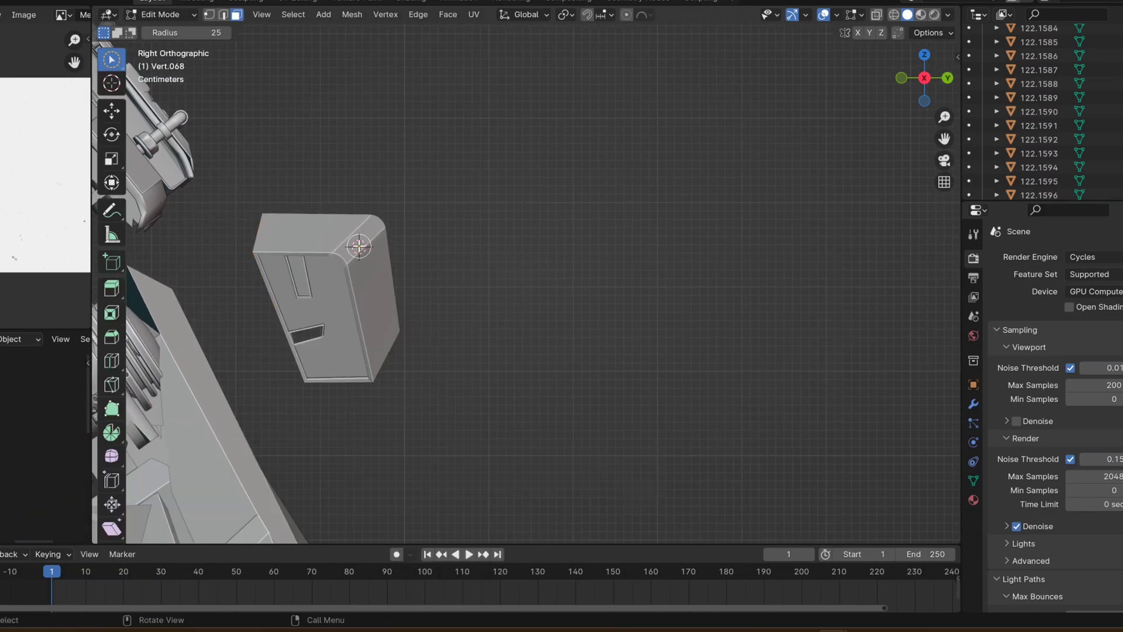
mouse_move(107, 57)
mouse_down()
mouse_move(188, 113)
mouse_move(155, 65)
mouse_move(112, 60)
mouse_move(156, 94)
mouse_up()
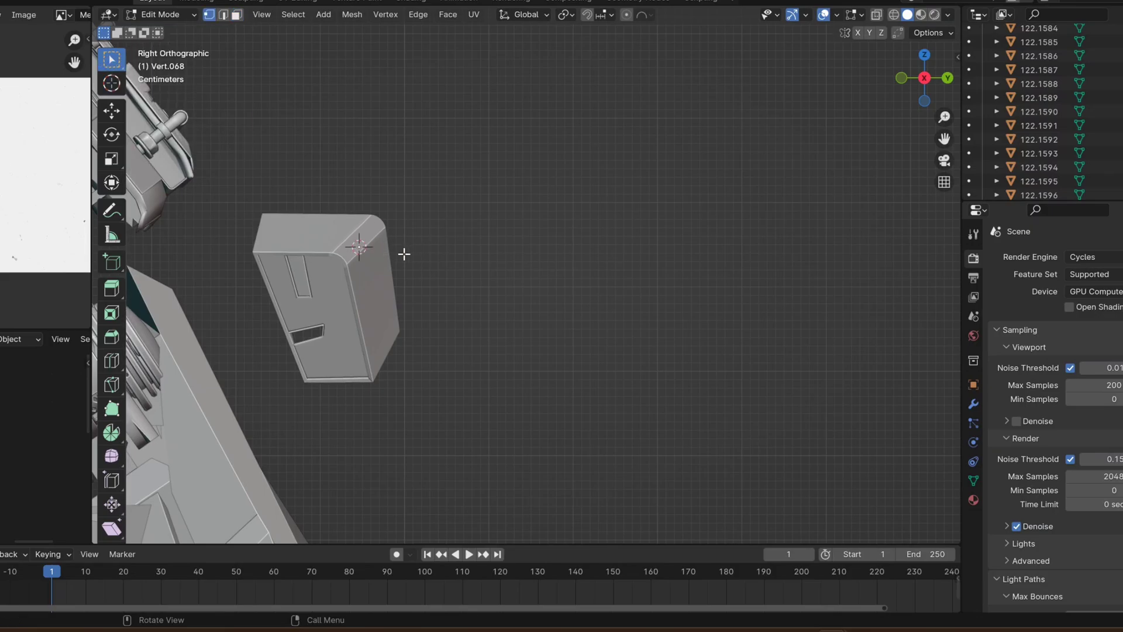
Move the new vertex about 0.196 m along Y and about -0.01 m along Z, clear of the chest panel.
key(g)
key(y)
click(516, 252)
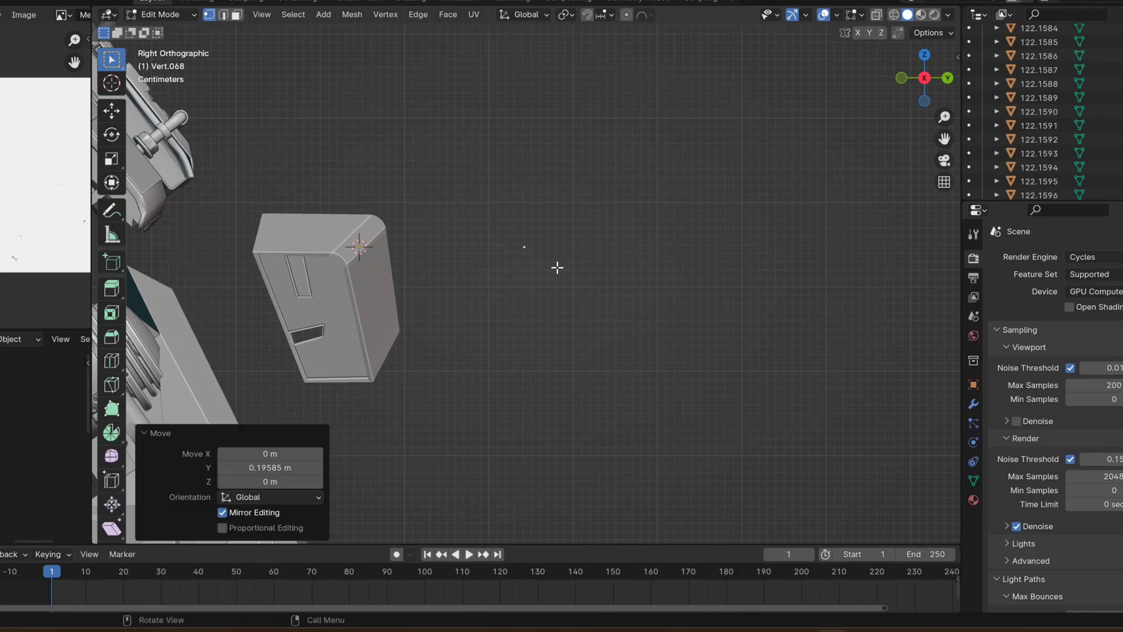
key(g)
key(z)
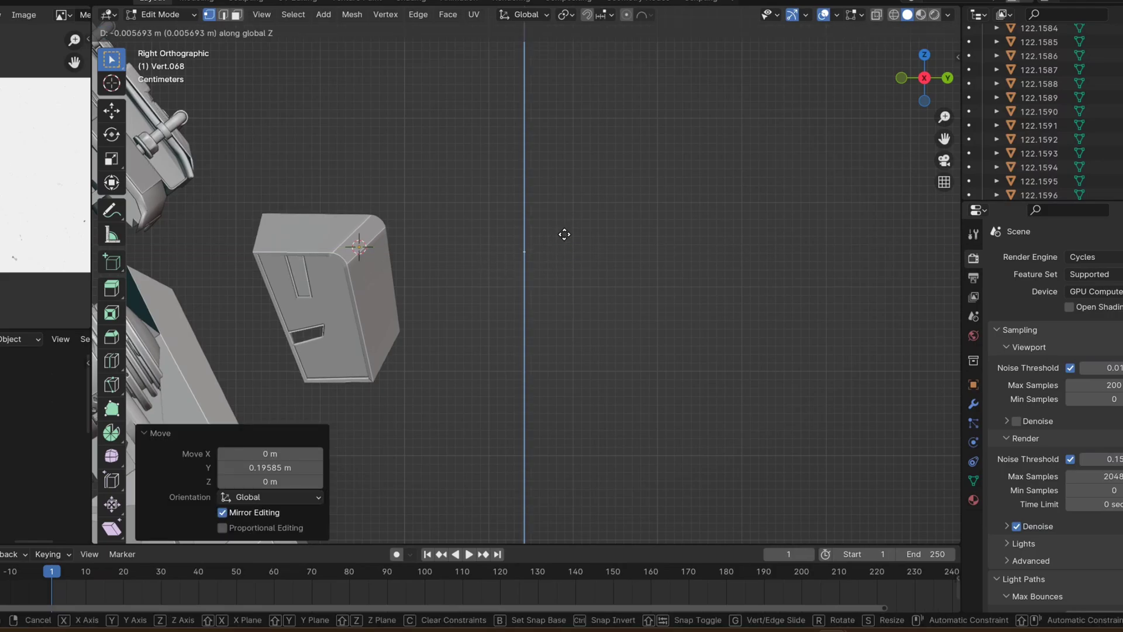
click(565, 236)
Extrude the vertex along Y into a horizontal top edge, and pull its end back about 0.021 m.
key(g)
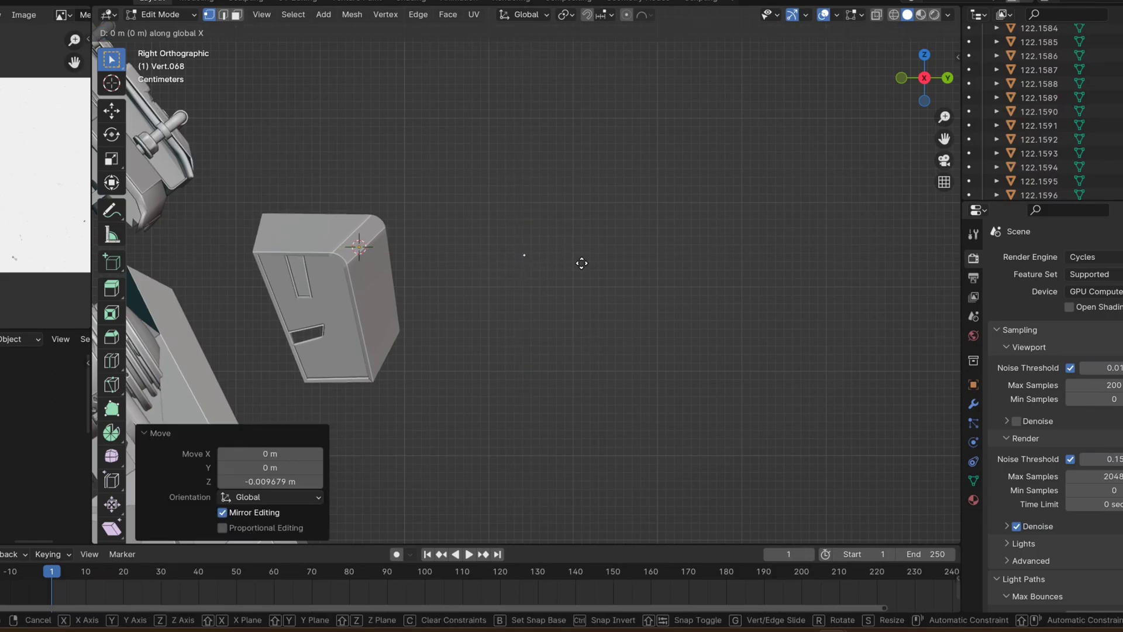
key(y)
click(677, 265)
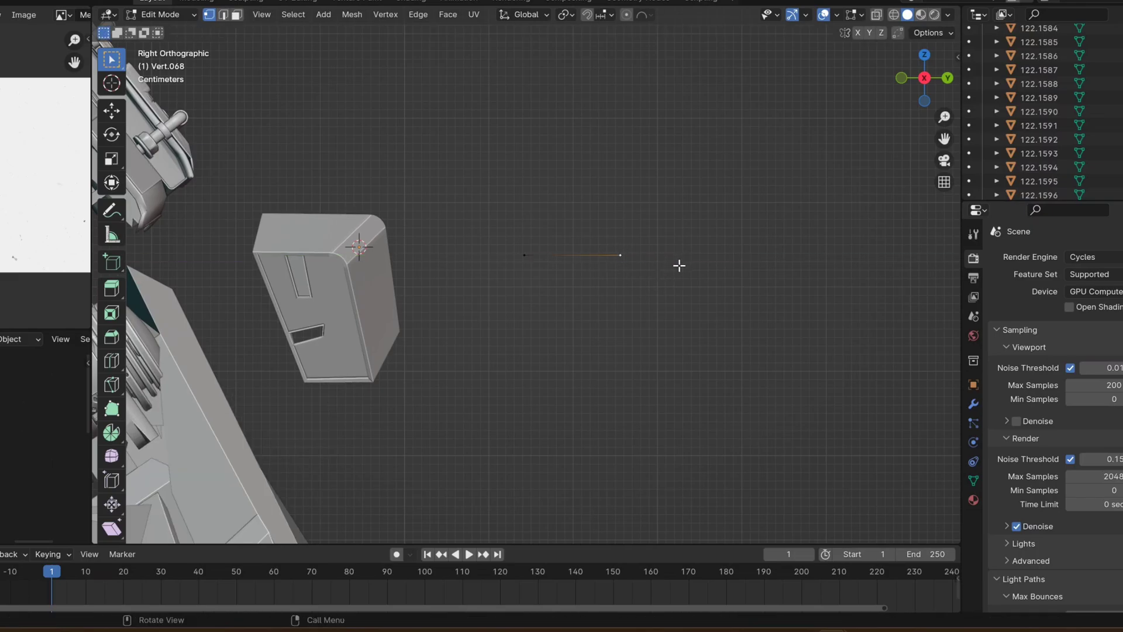
key(g)
click(606, 260)
Extrude the top edge's outer end into a slanted side edge, about 0.044 m along Y and -0.146 m along Z.
key(e)
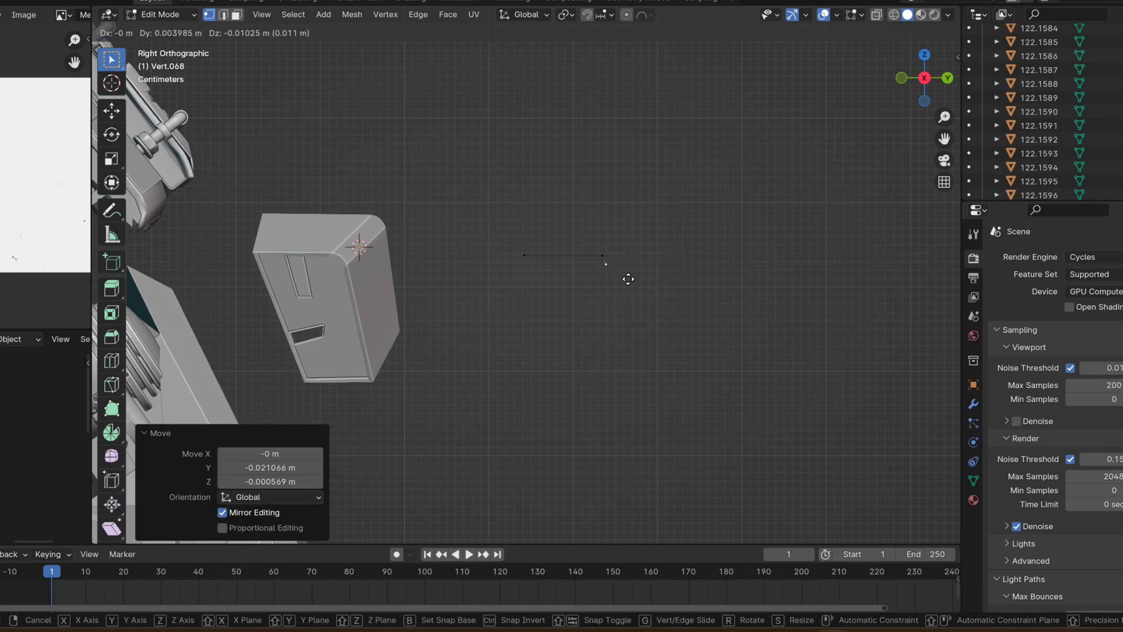
click(660, 385)
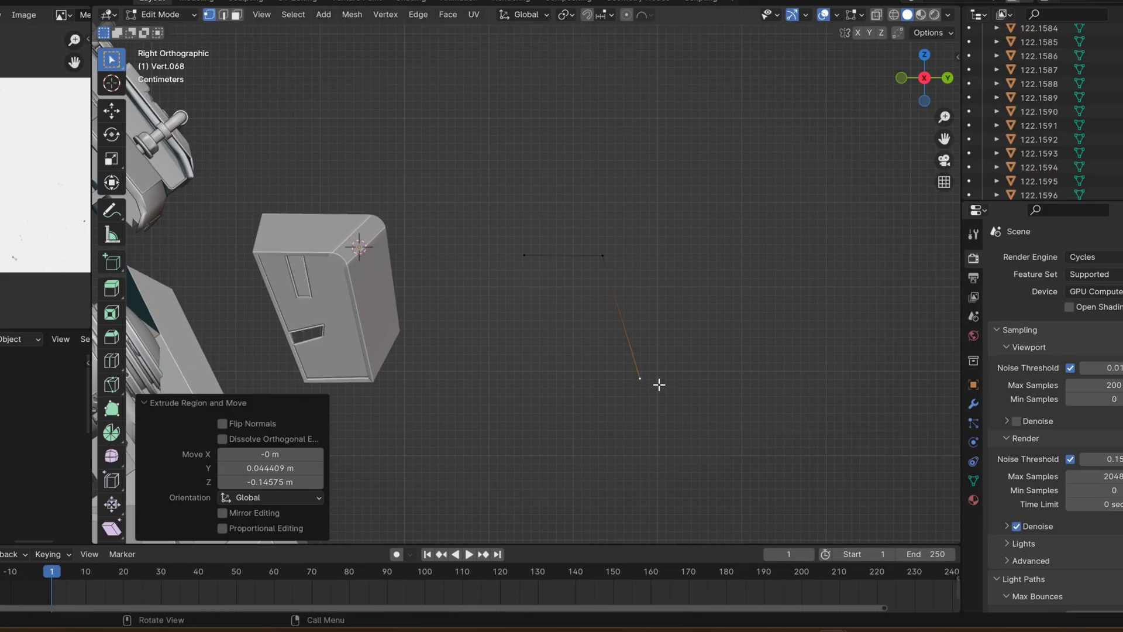
key(e)
click(652, 351)
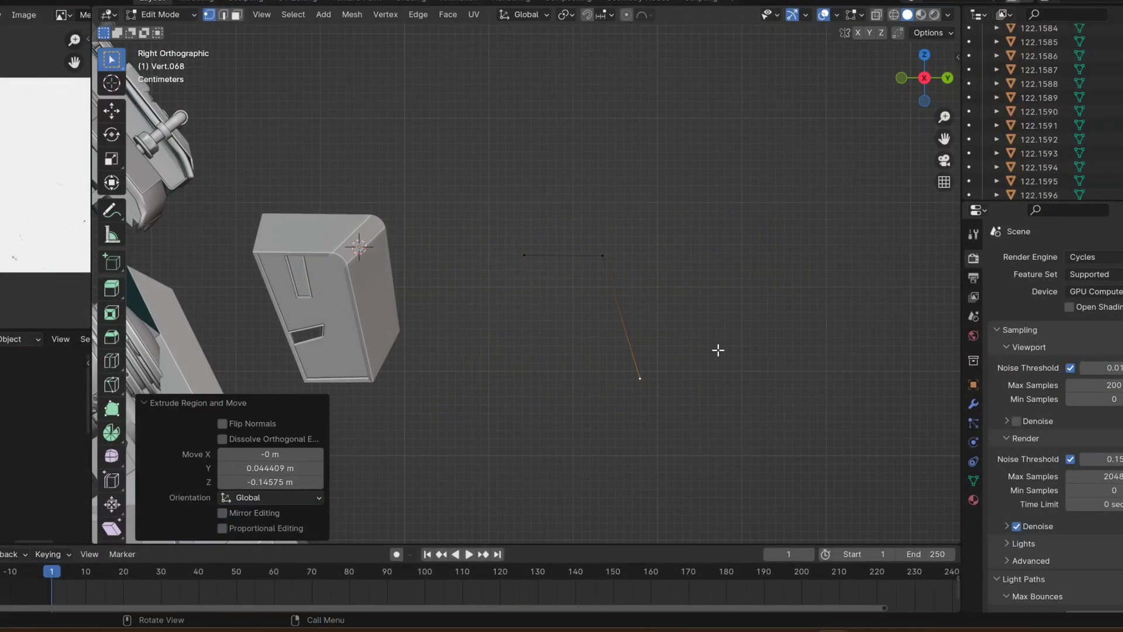
key(e)
click(654, 350)
Extrude a second slanted edge from the starting vertex and merge the loose lower vertices to close the four-sided outline.
click(519, 256)
key(e)
click(602, 436)
drag(554, 346, 595, 414)
key(m)
click(569, 349)
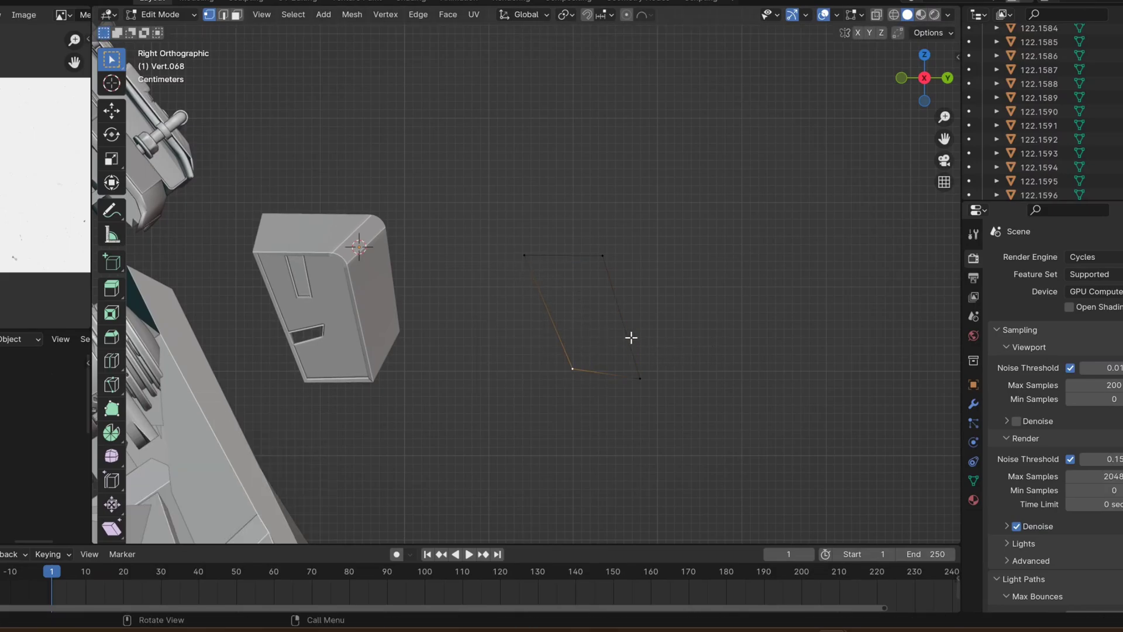
Reposition the outline's lower inner corner to level the bottom edge, and adjust its upper inner corner.
key(g)
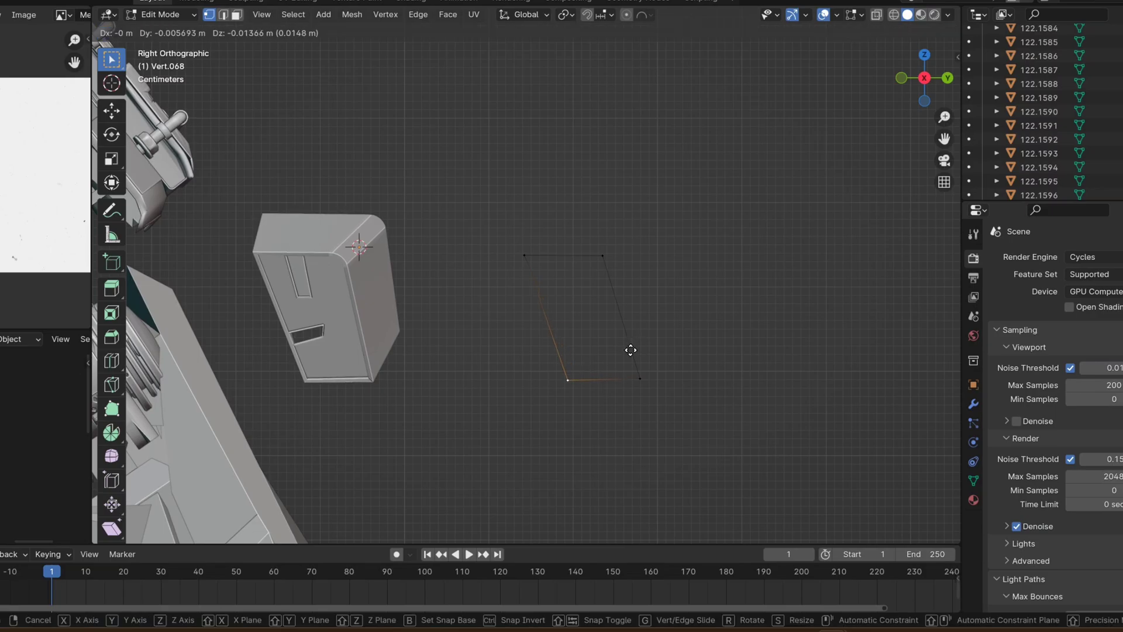
click(631, 349)
click(520, 254)
key(g)
click(565, 308)
Try to shift the outline's lower outer corner along the global Y axis.
middle_drag(565, 307, 487, 364)
click(628, 389)
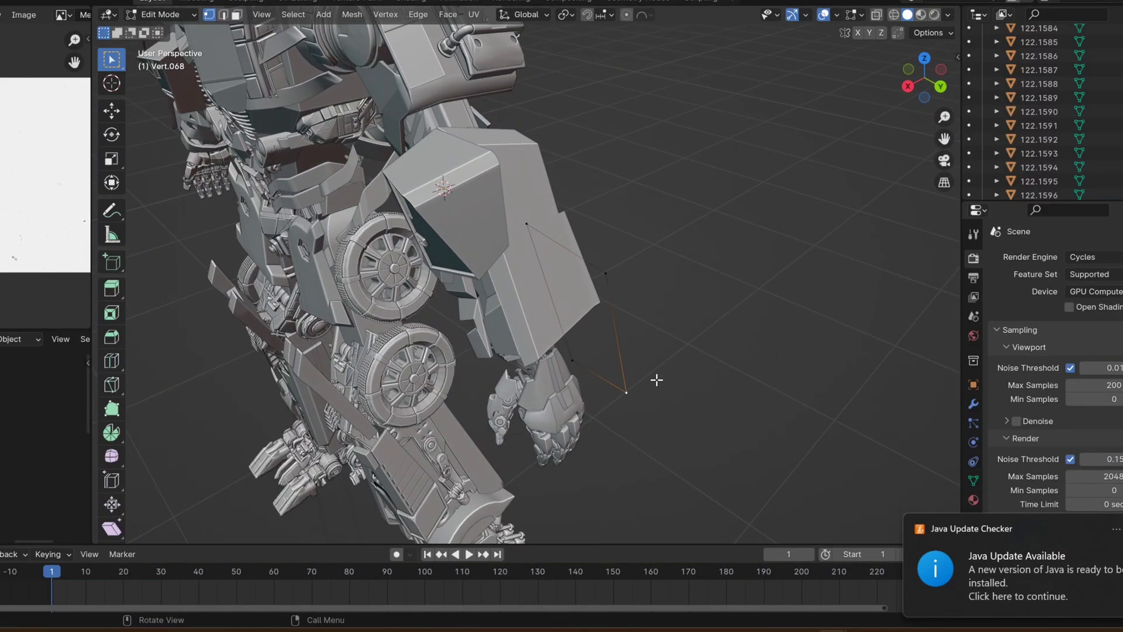
key(g)
key(x)
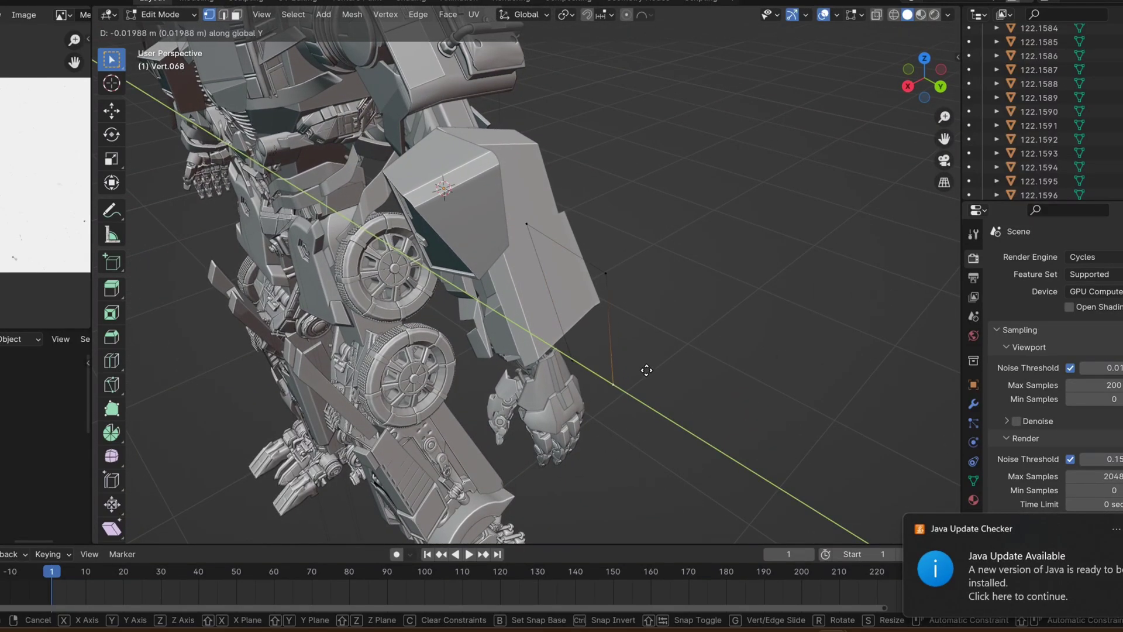
click(667, 346)
middle_drag(667, 346, 533, 296)
key(ctrl+z)
Duplicate the whole outline and move the copy about -0.099 m along X.
middle_drag(614, 335, 626, 360)
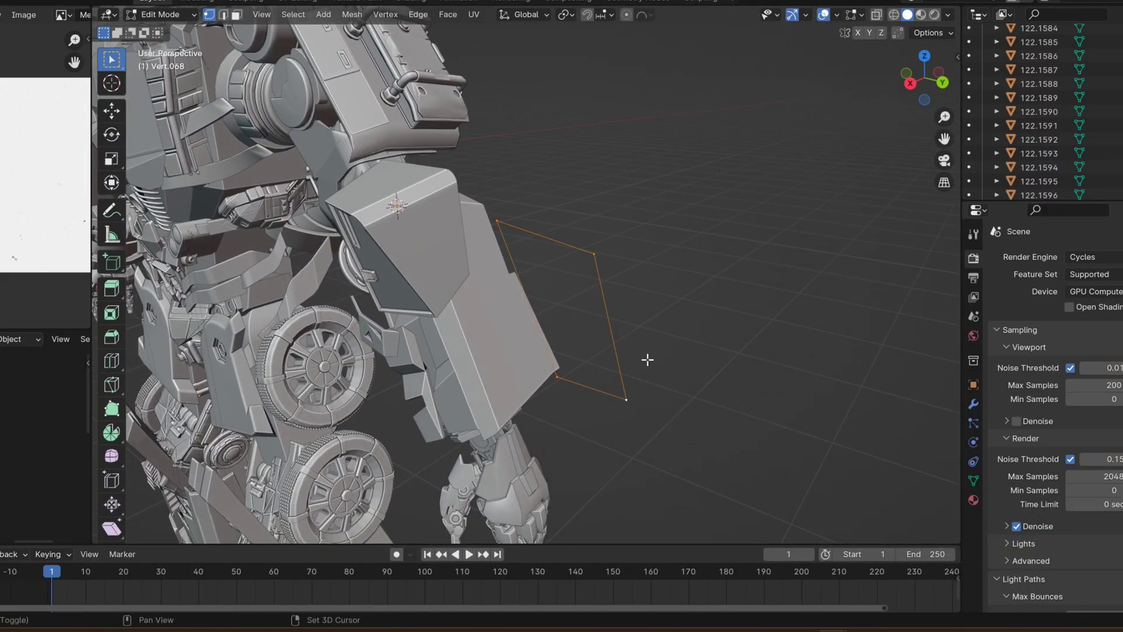
key(g)
key(x)
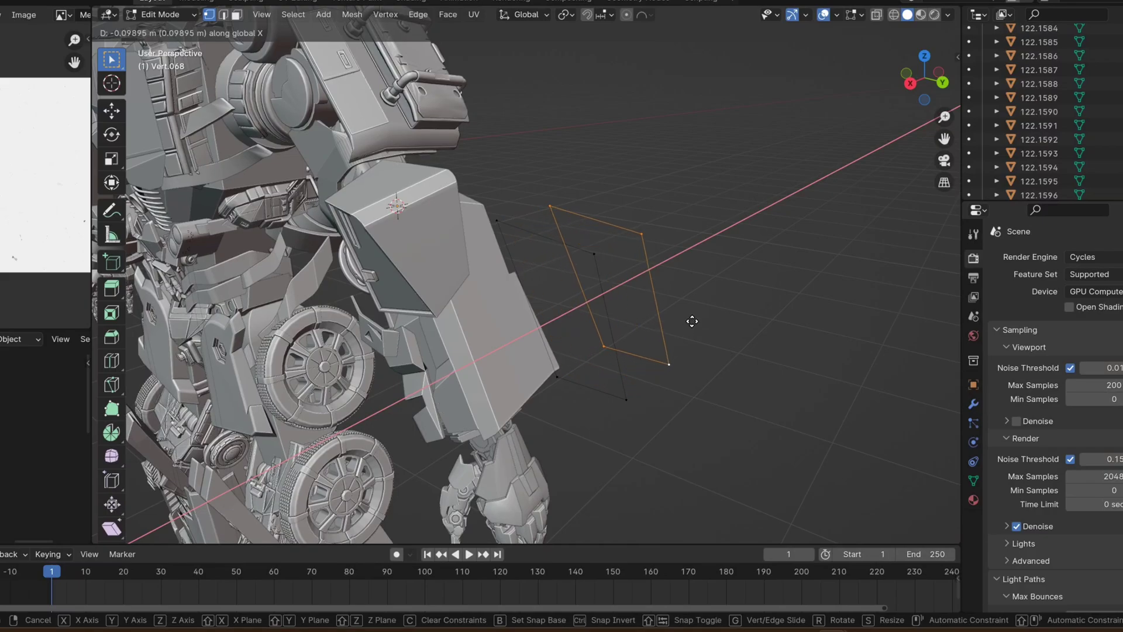
click(692, 321)
middle_drag(869, 110, 673, 218)
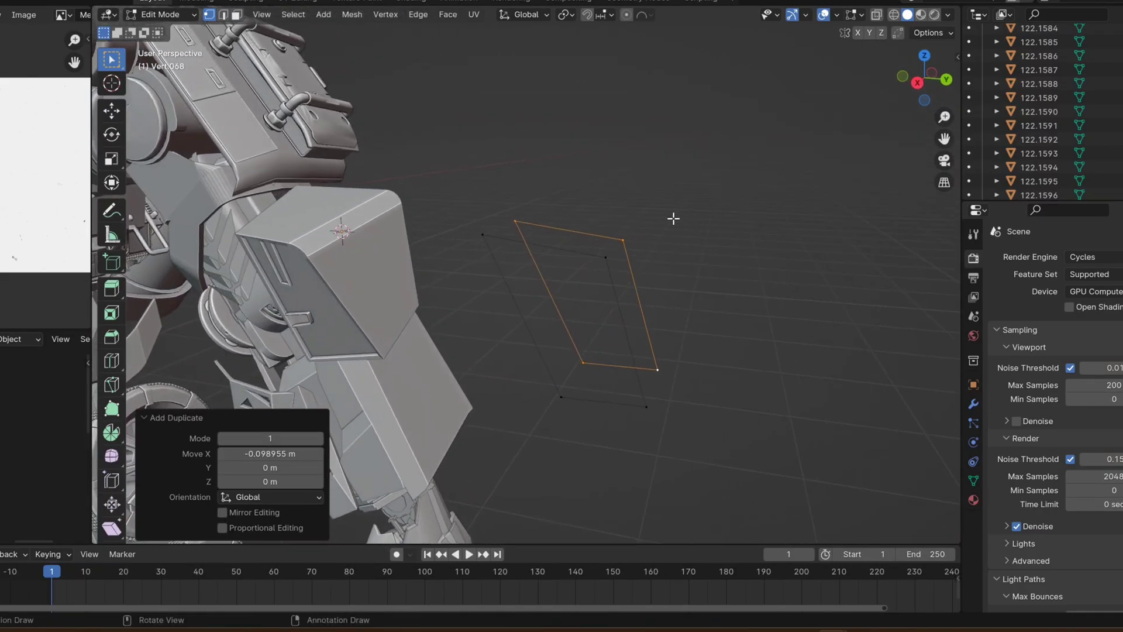
Raise the duplicate outline's top edge in the right view and shift its upper outer corner outward and down.
click(520, 214)
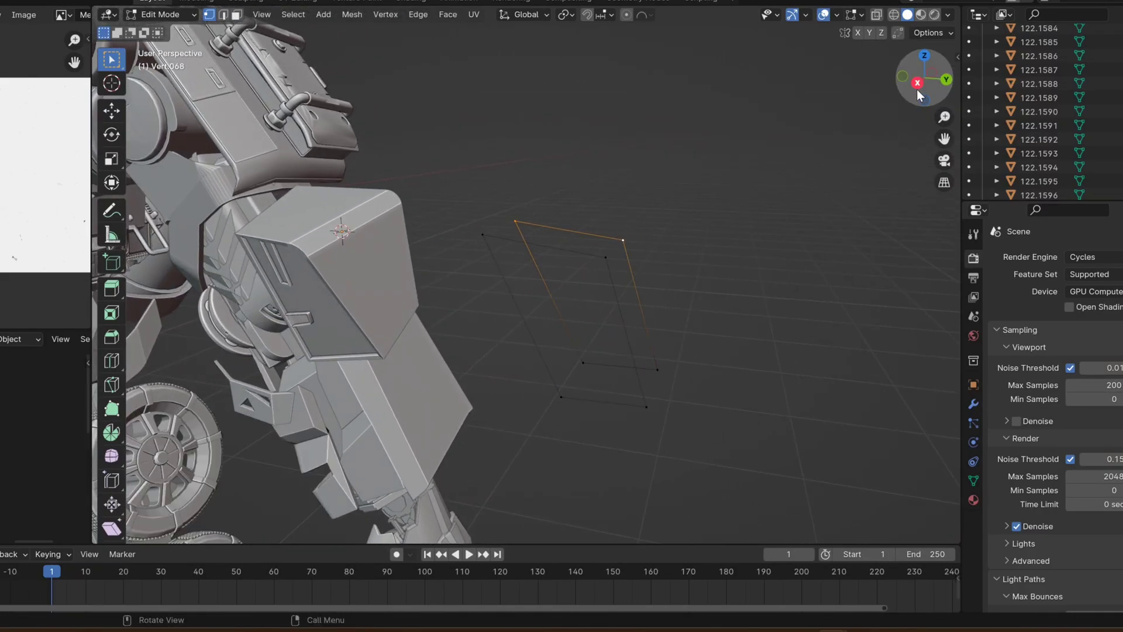
click(917, 82)
key(g)
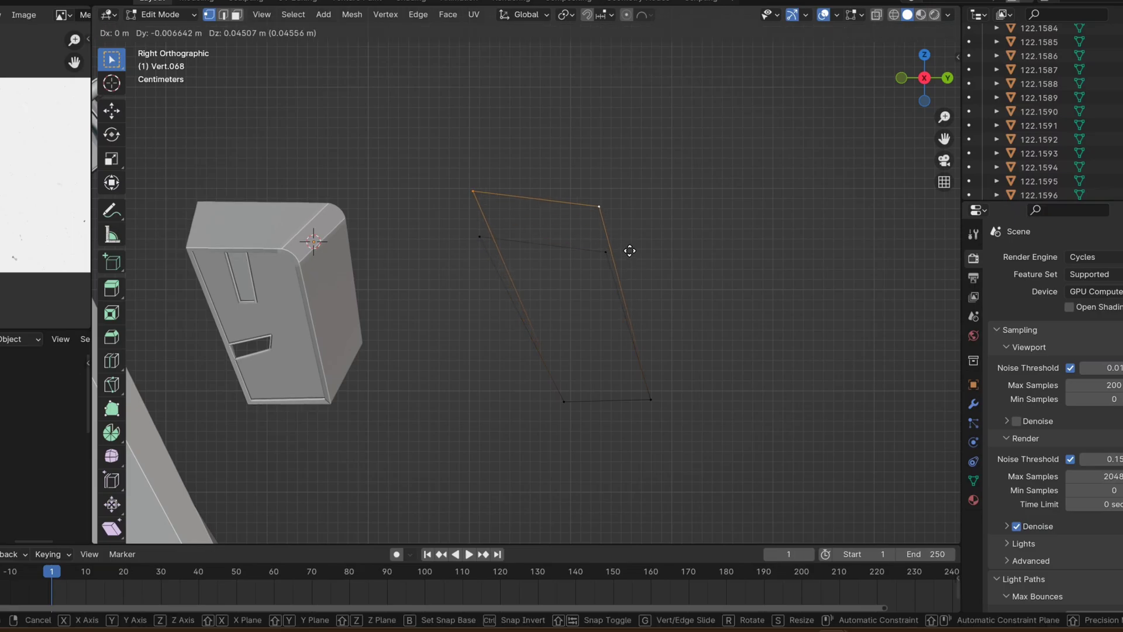
click(608, 235)
click(585, 192)
key(g)
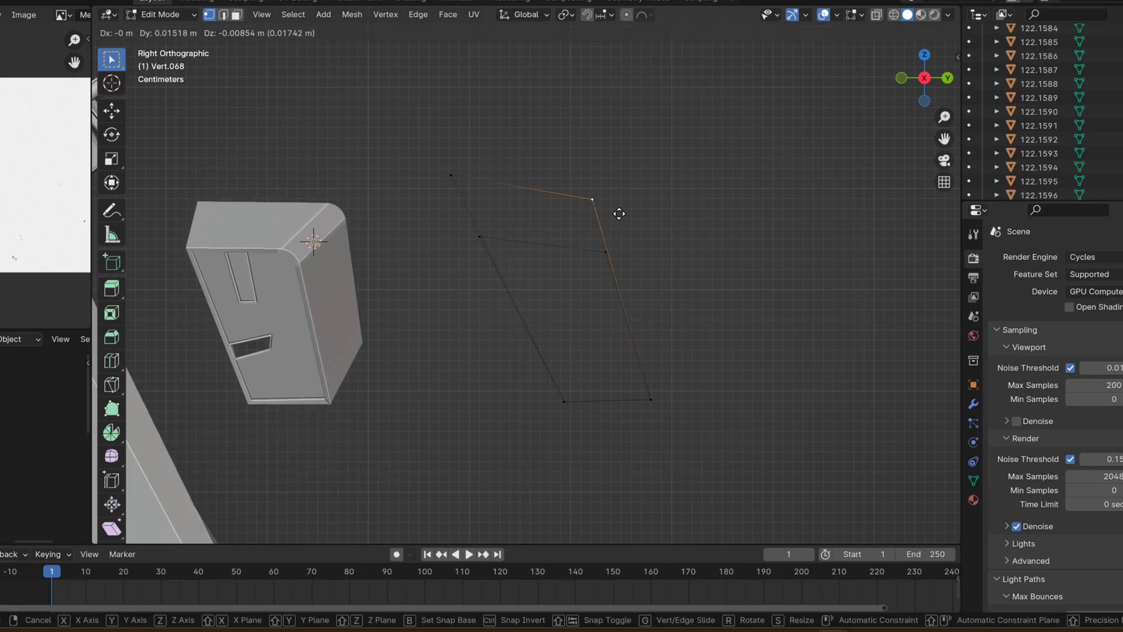
click(667, 229)
Join the outlines' upper corners with edges and move the duplicate's upper inner corner about 0.022 m along Y and -0.018 m along Z.
middle_drag(613, 277, 511, 236)
click(508, 236)
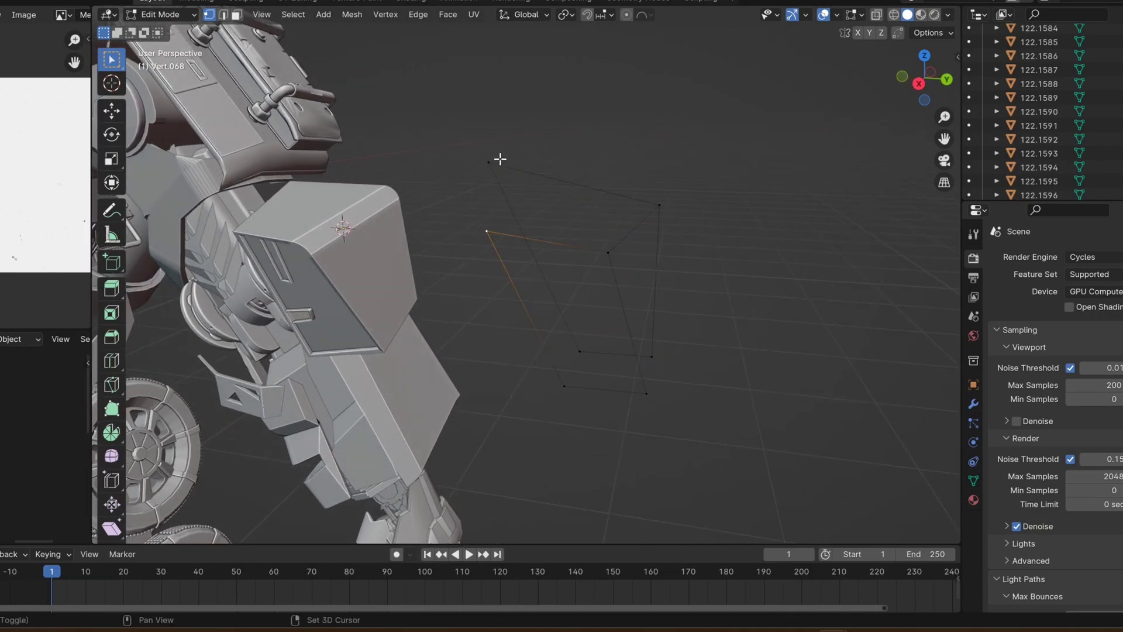
click(919, 83)
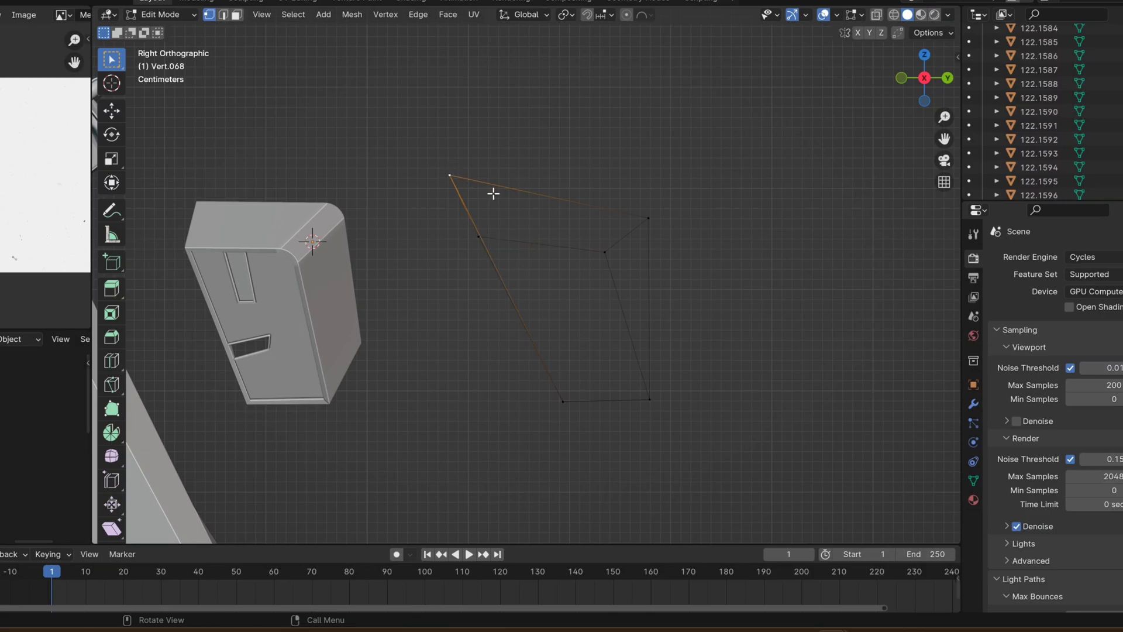
key(g)
click(518, 213)
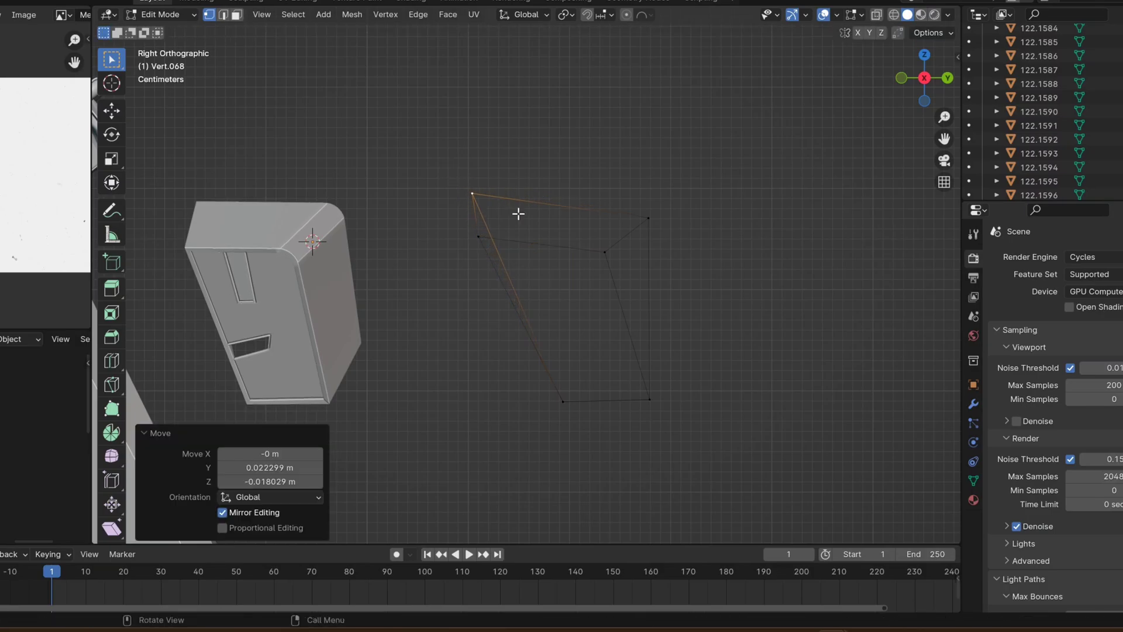
Connect the lower corners of the front and duplicate outlines with edges.
middle_drag(609, 379, 508, 384)
click(704, 391)
shift+click(656, 403)
click(645, 378)
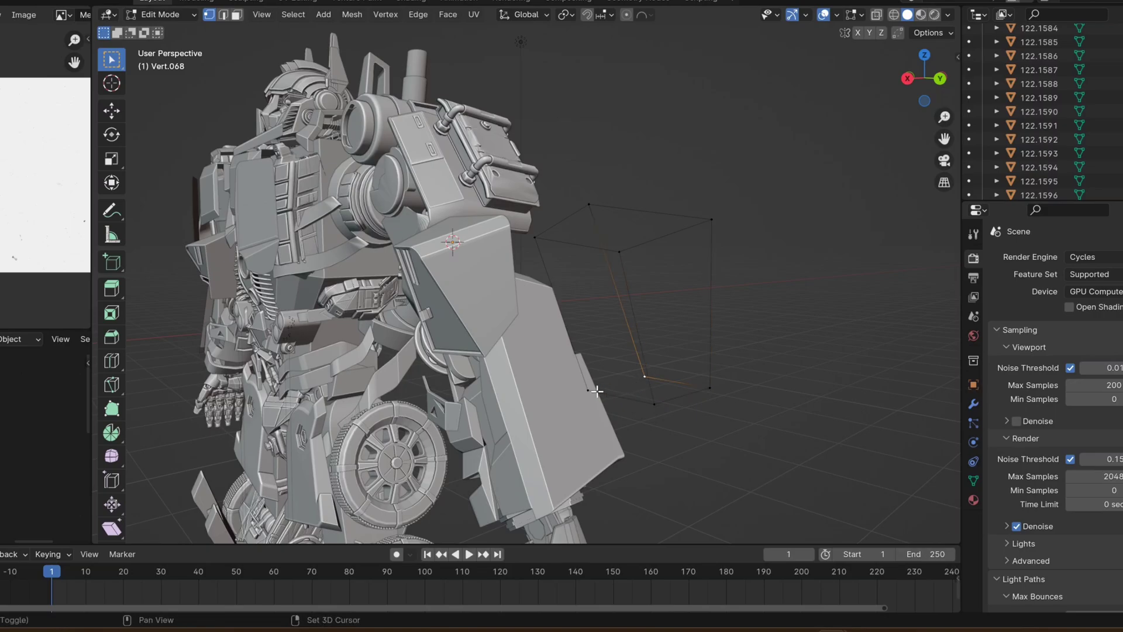
key(f)
Move the frame's lower front outer corner about -0.045 m along X.
middle_drag(619, 390, 638, 335)
key(g)
key(y)
key(x)
click(684, 305)
middle_drag(592, 286, 668, 314)
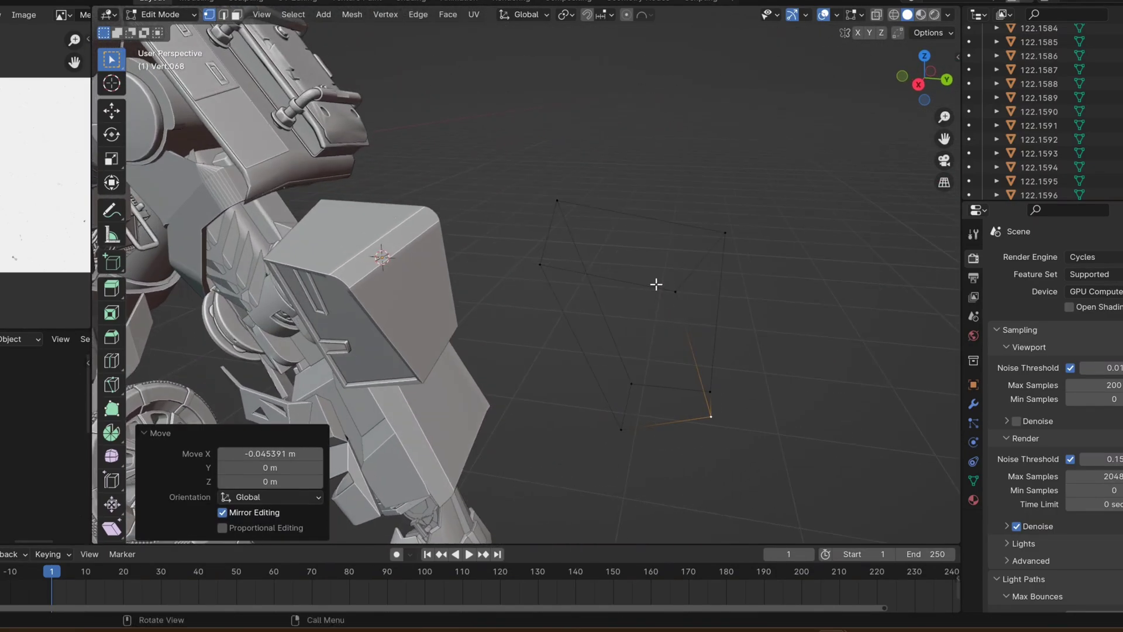
Switch to edge selection and fill the frame's four top edges with a face.
key(2)
click(629, 280)
shift+click(667, 227)
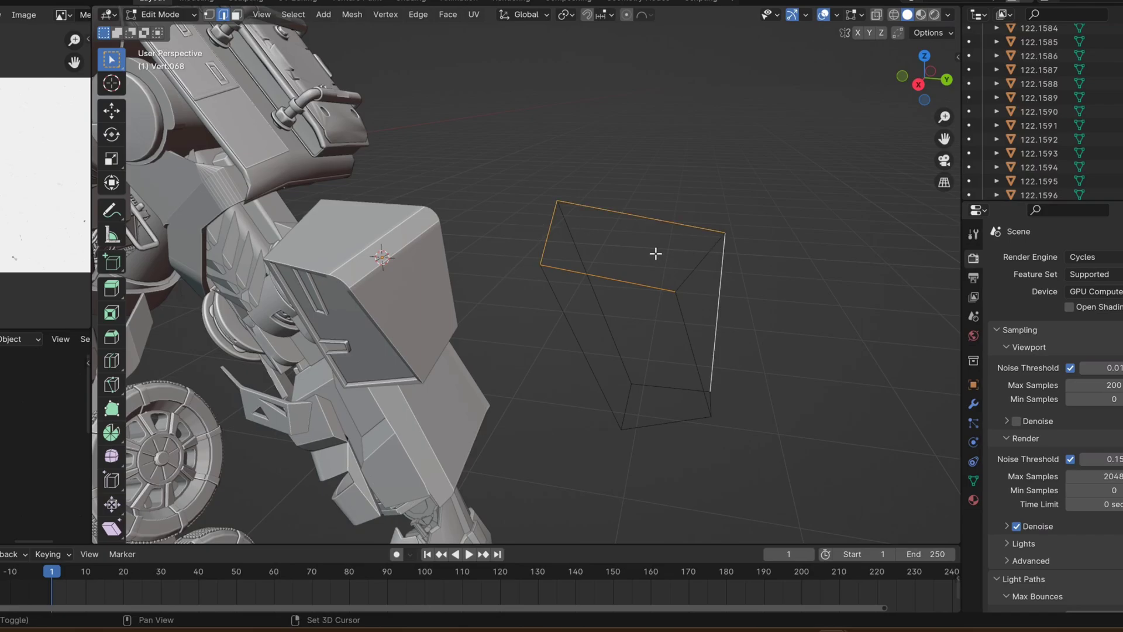
key(ctrl+z)
shift+click(690, 257)
key(f)
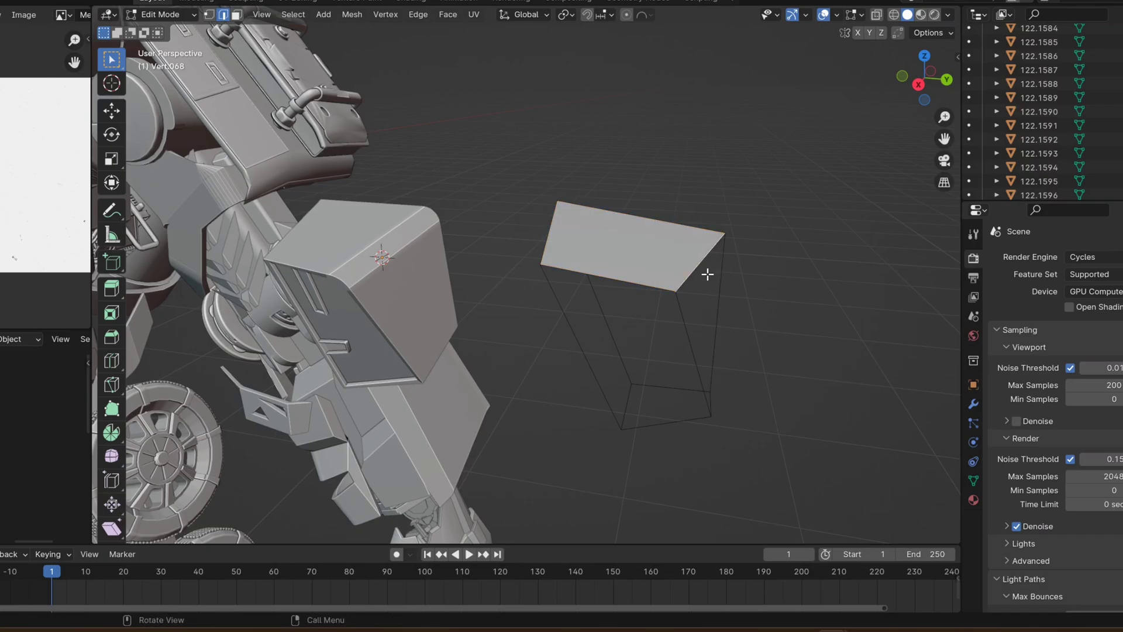
Fill the frame's outer side and bottom openings with faces.
shift+click(683, 315)
key(f)
click(672, 423)
shift+click(638, 390)
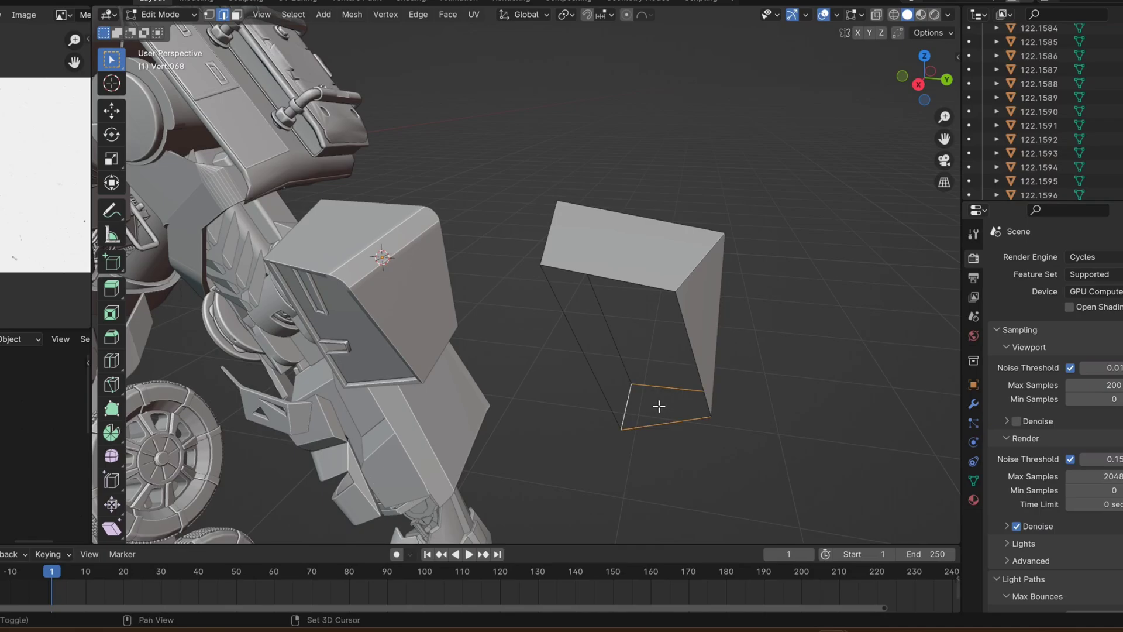
middle_drag(673, 404, 779, 367)
key(f)
Fill the frame's remaining front opening with a face and apply the block's scale.
click(766, 346)
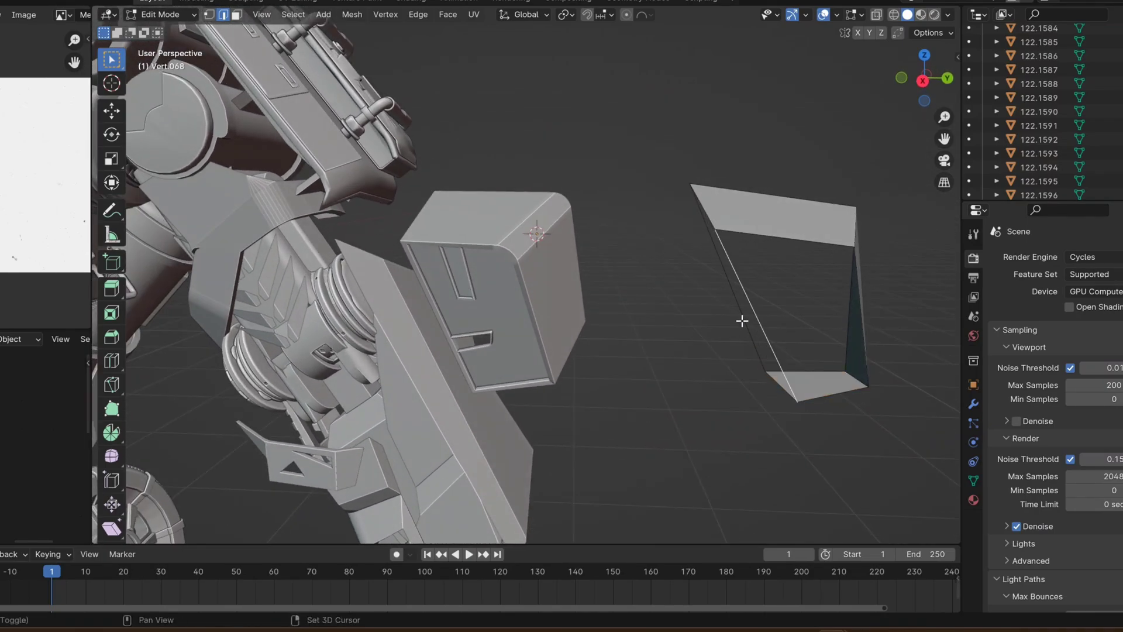
key(ctrl+a)
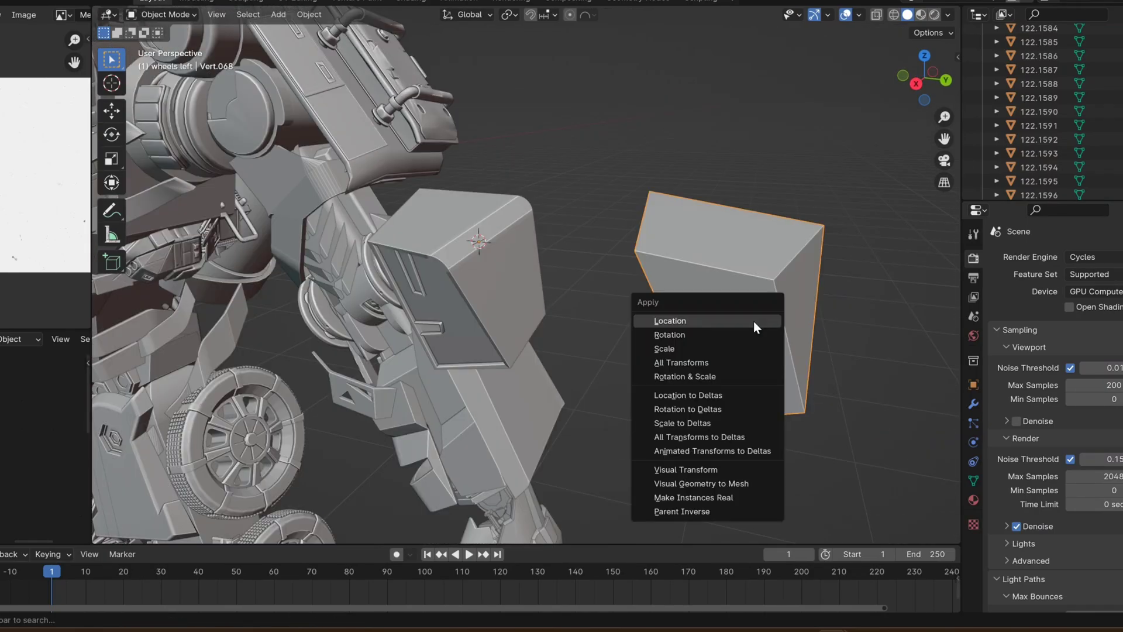
click(725, 348)
key(Tab)
Bevel the block's top outer edge about 0.019 m wide with 5 segments.
middle_drag(719, 333, 792, 253)
key(alt+a)
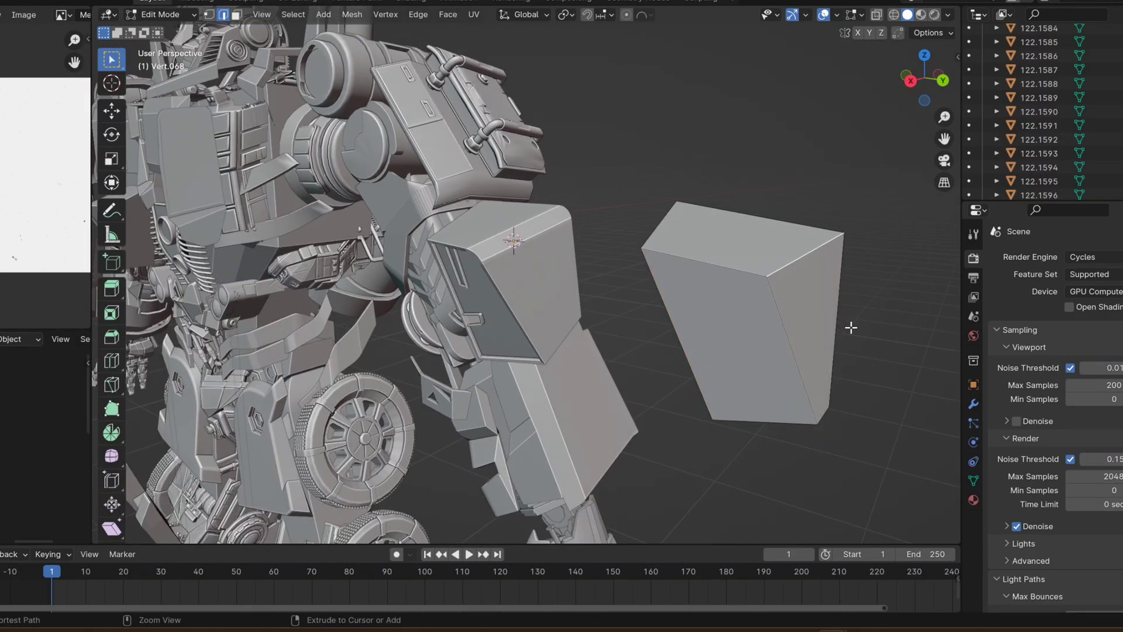
key(ctrl+b)
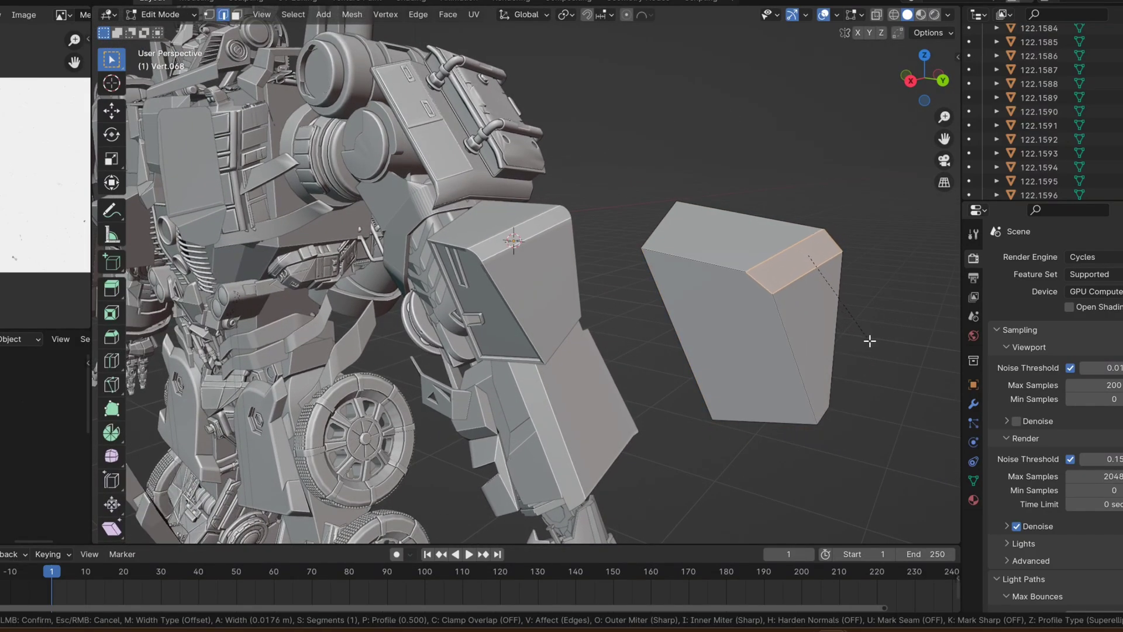
scroll(870, 341, up, 3)
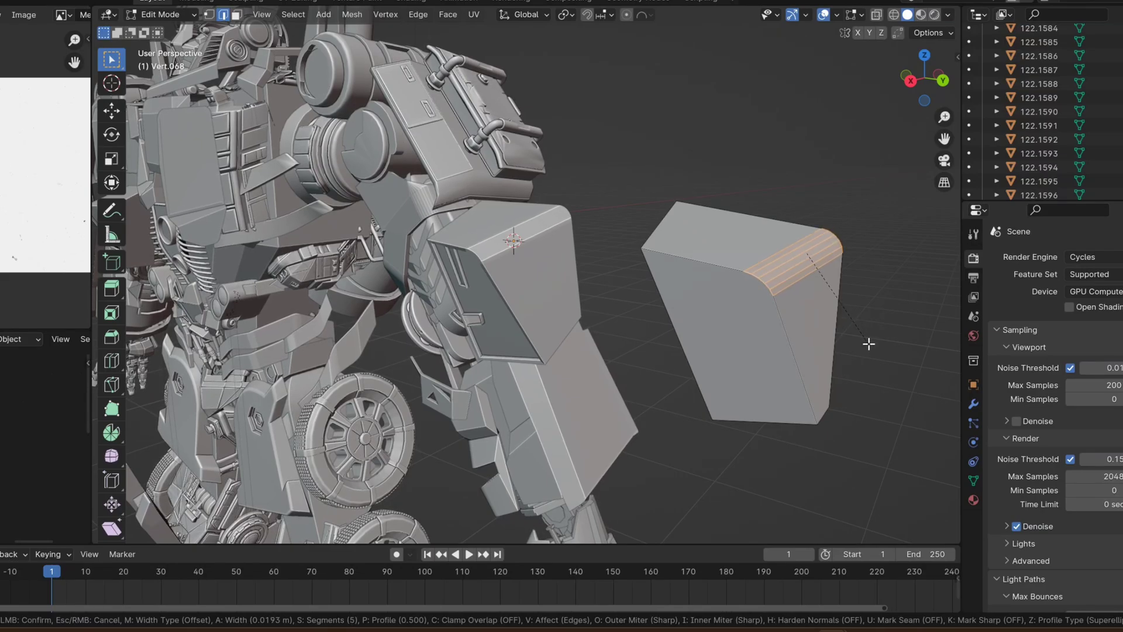
click(869, 343)
Shade the rounded block with Auto Smooth in Object Mode.
key(Tab)
middle_drag(811, 332, 852, 311)
right_click(851, 310)
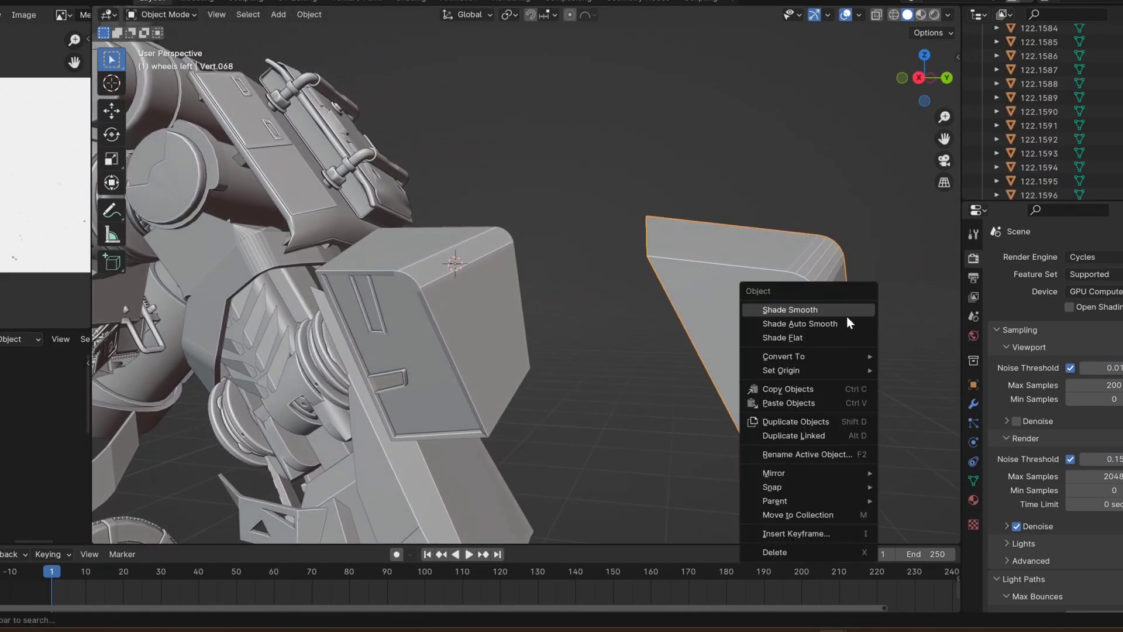
click(827, 316)
In the right view, move the block's upper rear corner vertex about 0.020 m along Y and -0.006 m along Z.
click(925, 82)
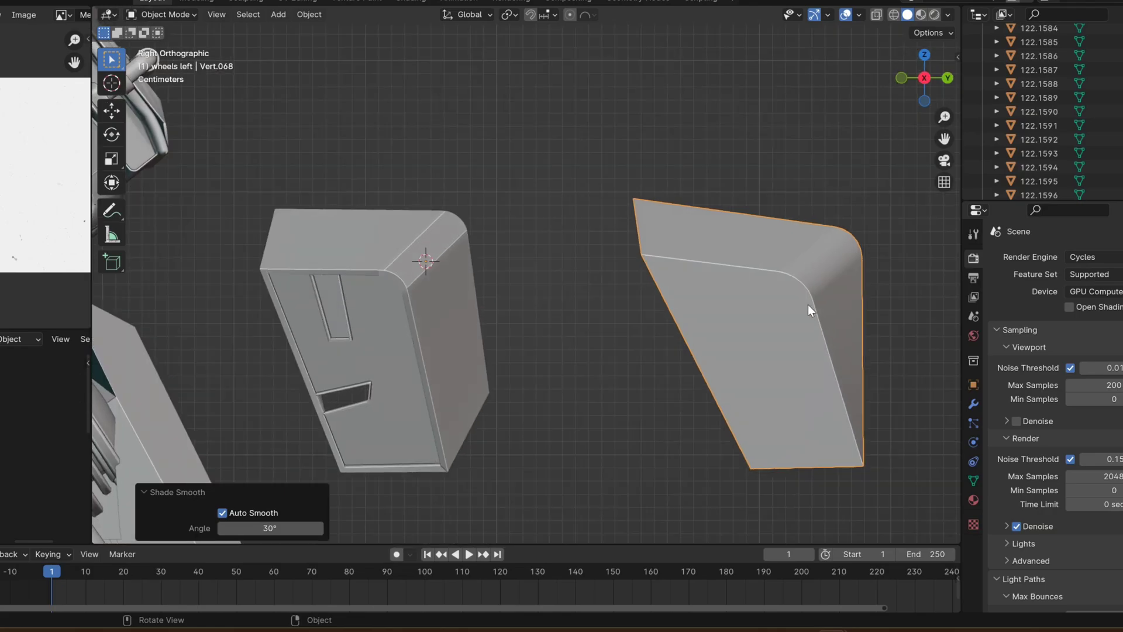
key(Tab)
key(Tab)
key(Tab)
key(1)
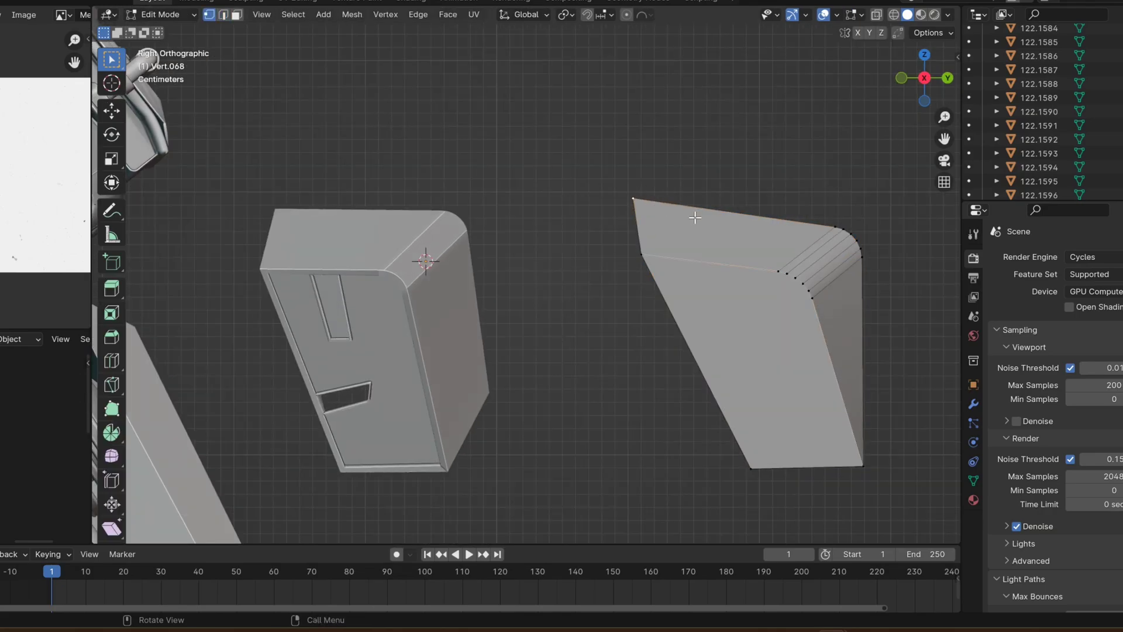
key(g)
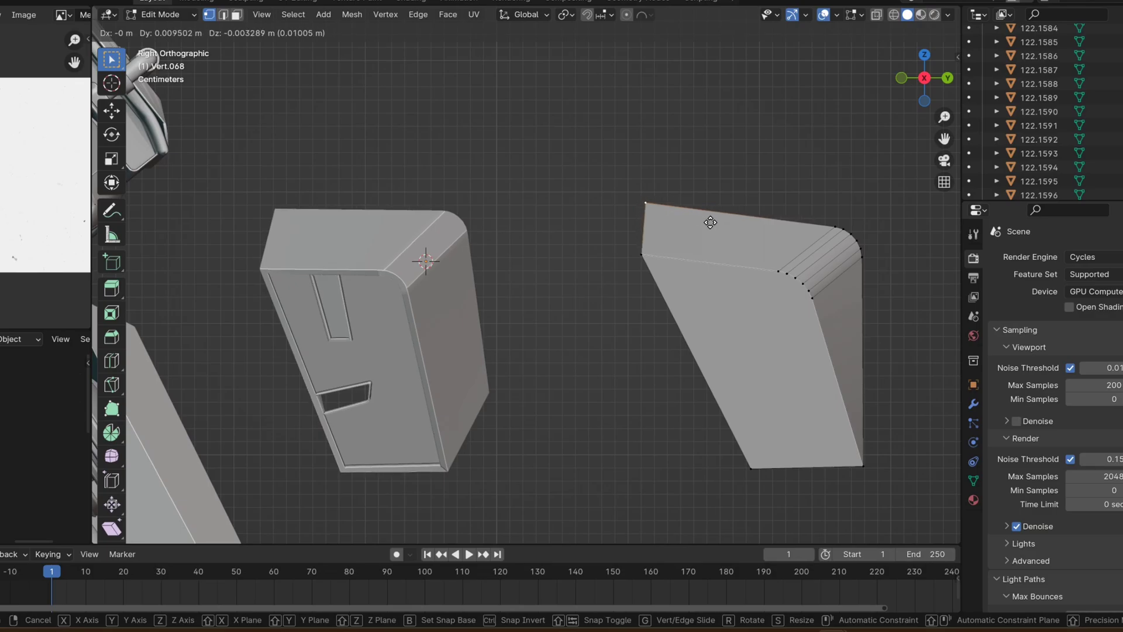
click(724, 226)
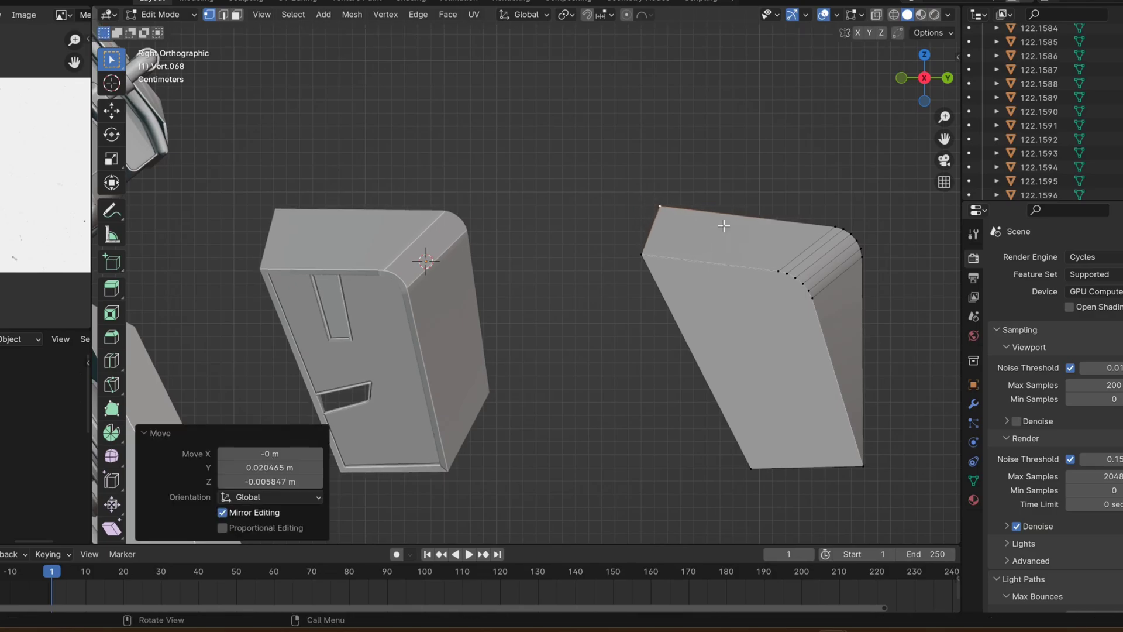
Inset the block's front face by about 0.007 m.
key(3)
click(772, 374)
middle_drag(772, 374, 698, 368)
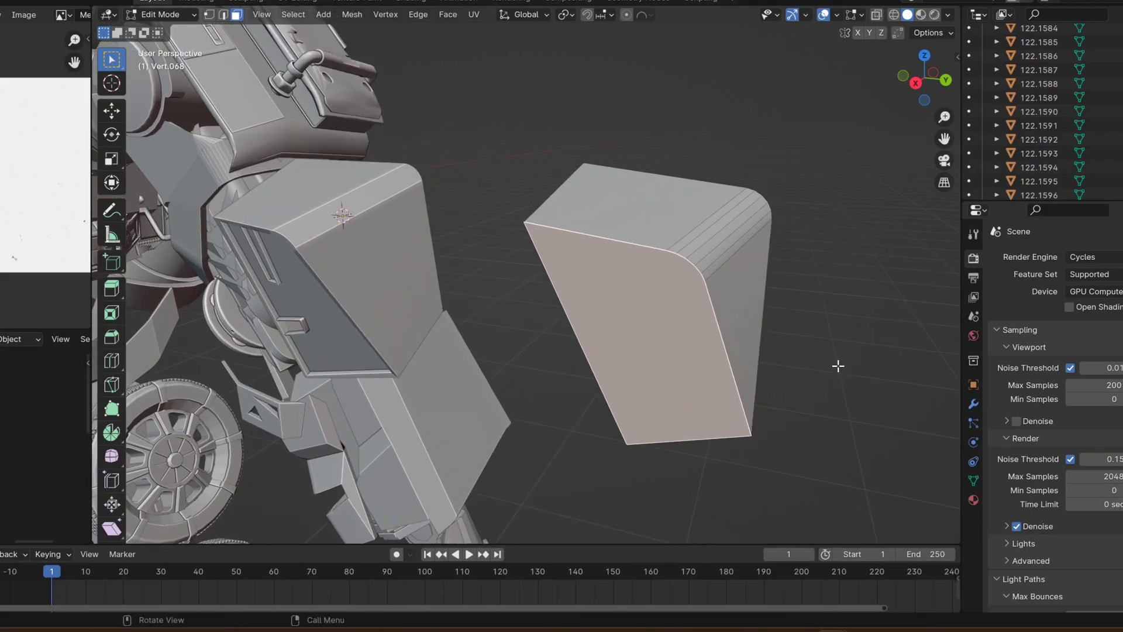
key(i)
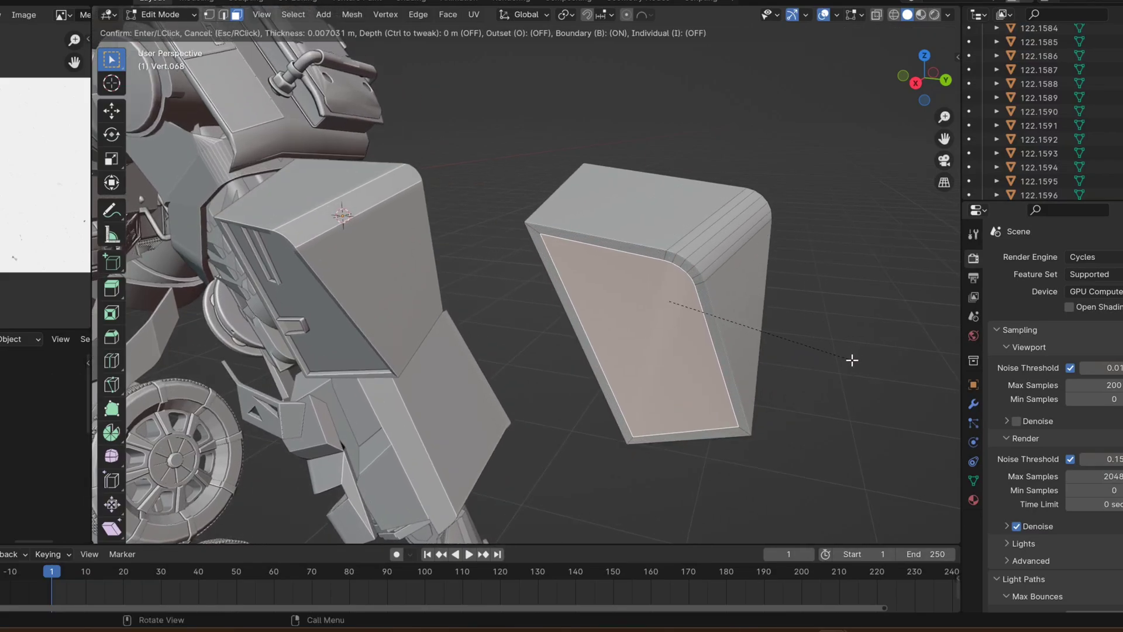
click(853, 359)
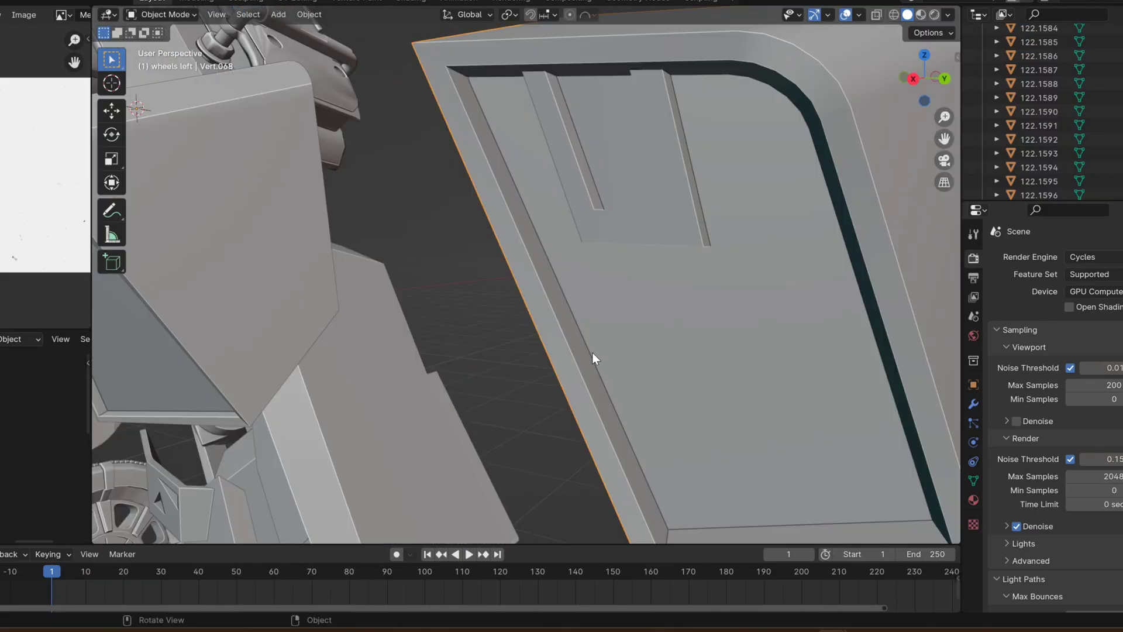
Knife-cut a slanted four-sided outline on the recessed front face below the U-shaped groove and inset the new face.
key(Tab)
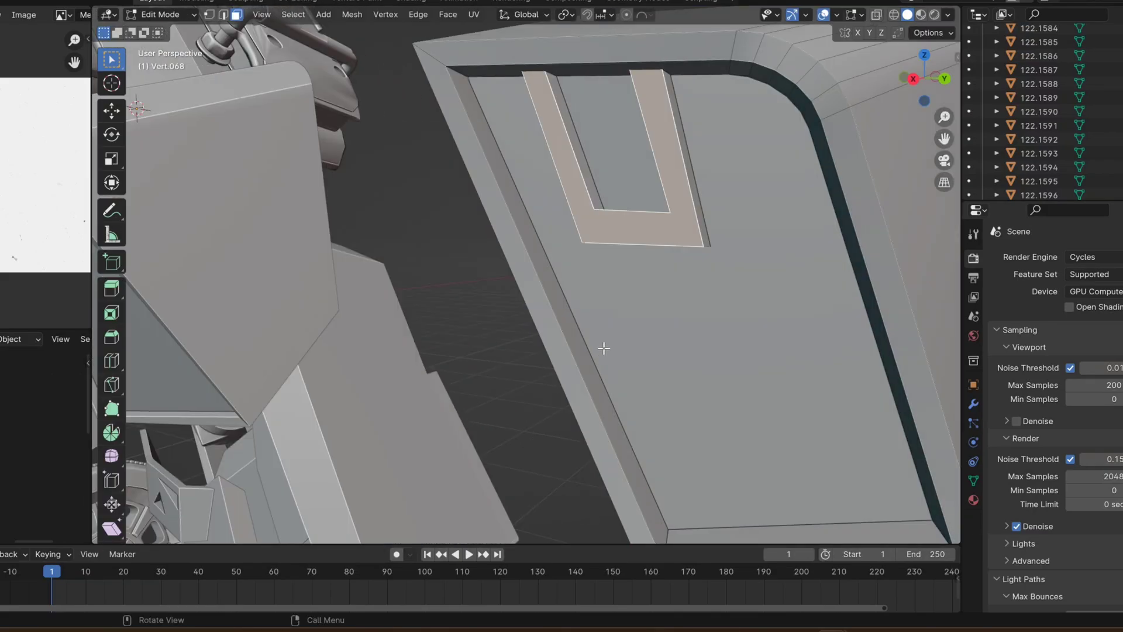
key(k)
click(588, 346)
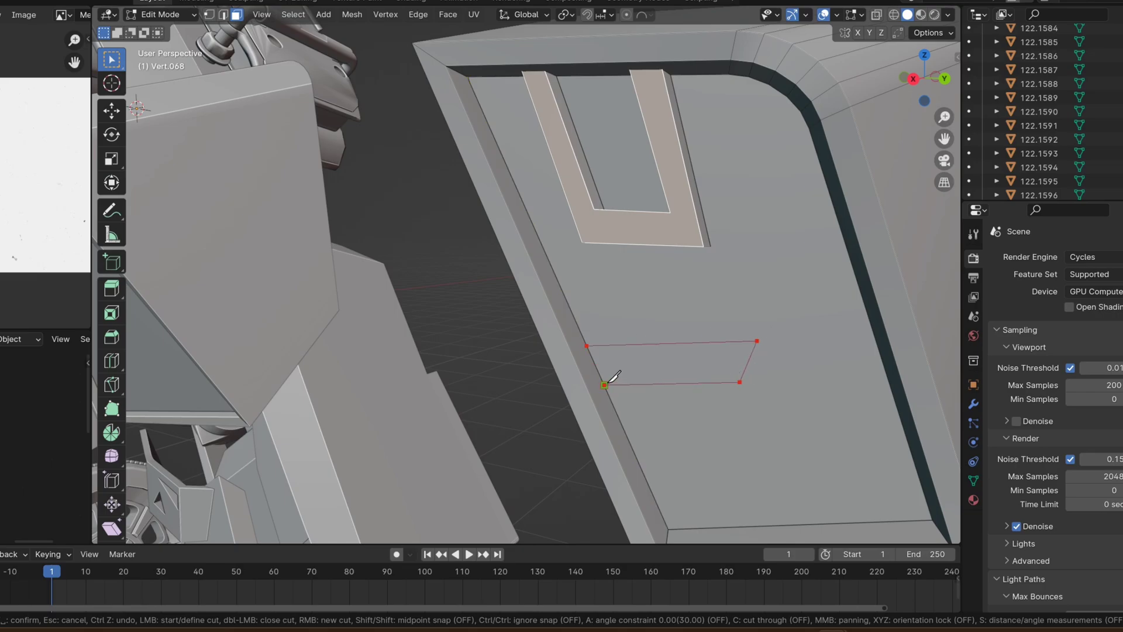
middle_drag(761, 416, 677, 371)
key(Return)
click(702, 370)
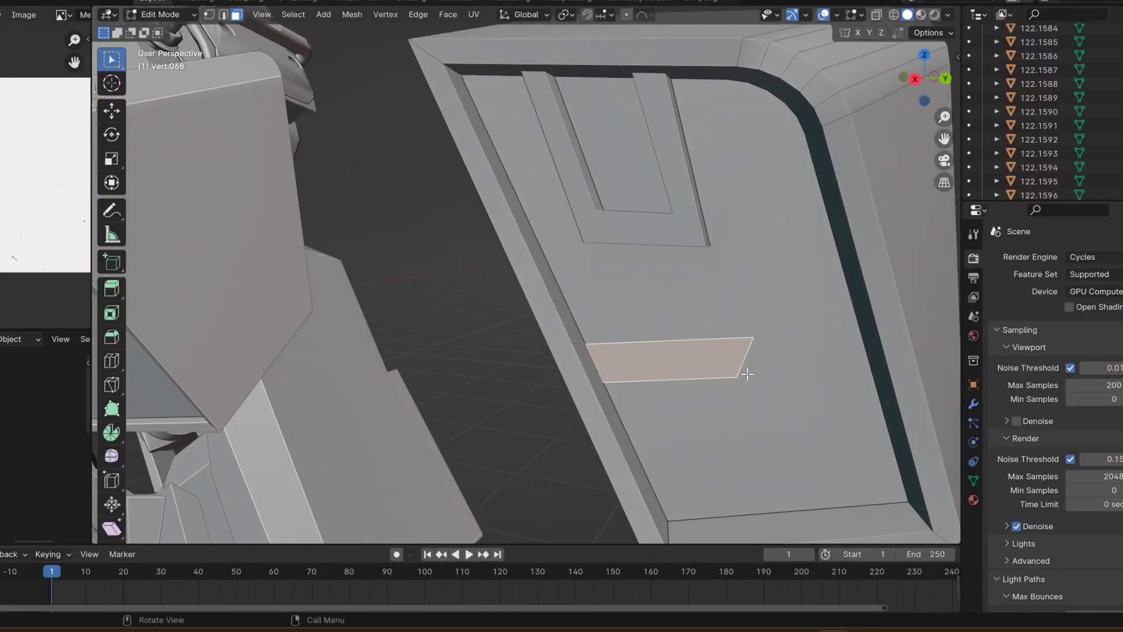
key(i)
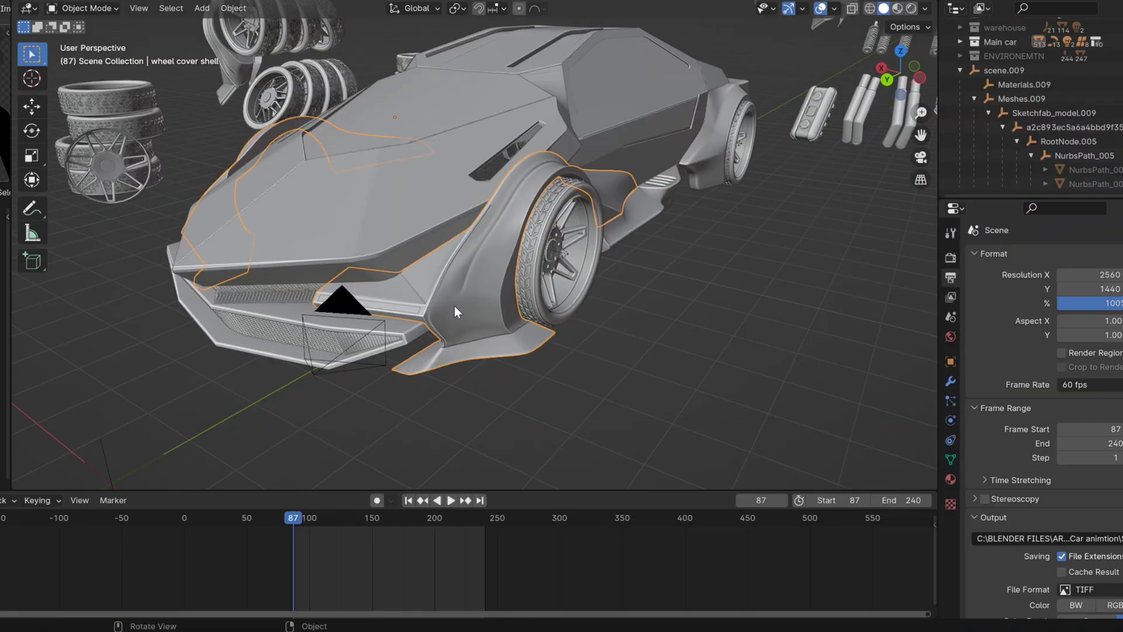
In the car file, move the wheel cover shell about -21.075 m along X away from the car and frame it.
middle_drag(457, 303, 460, 302)
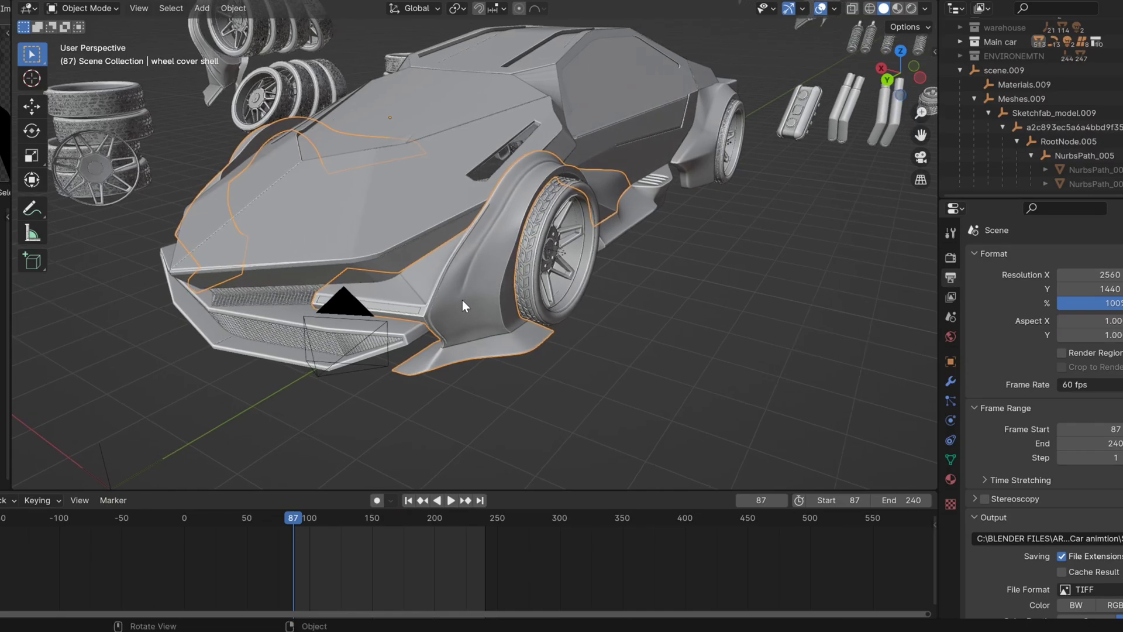
middle_drag(462, 304, 559, 259)
key(g)
key(x)
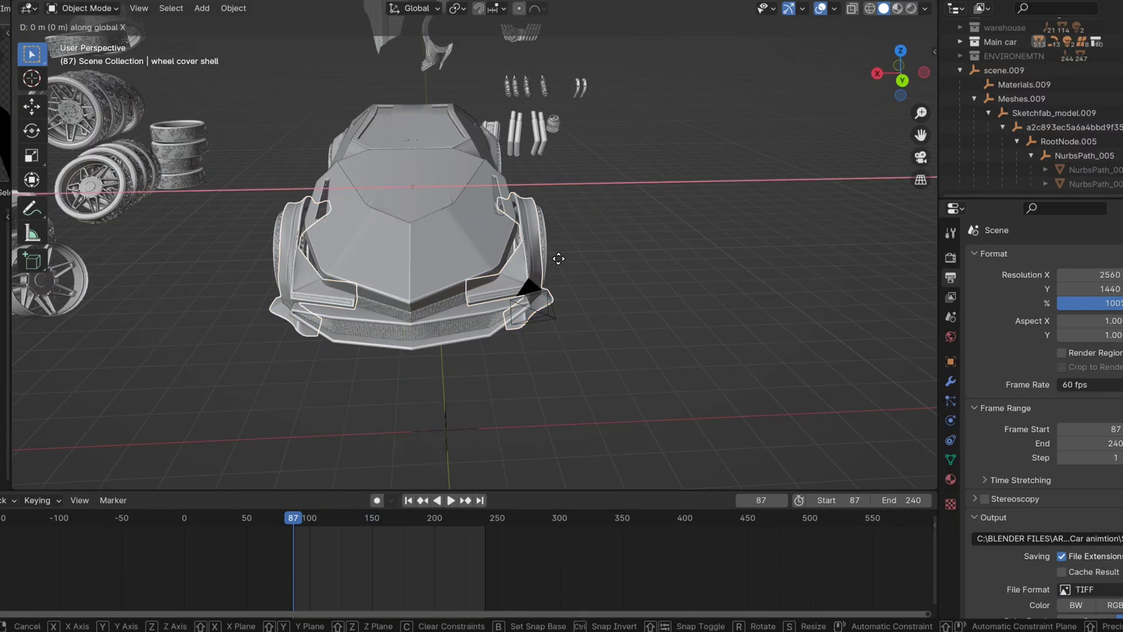
click(430, 261)
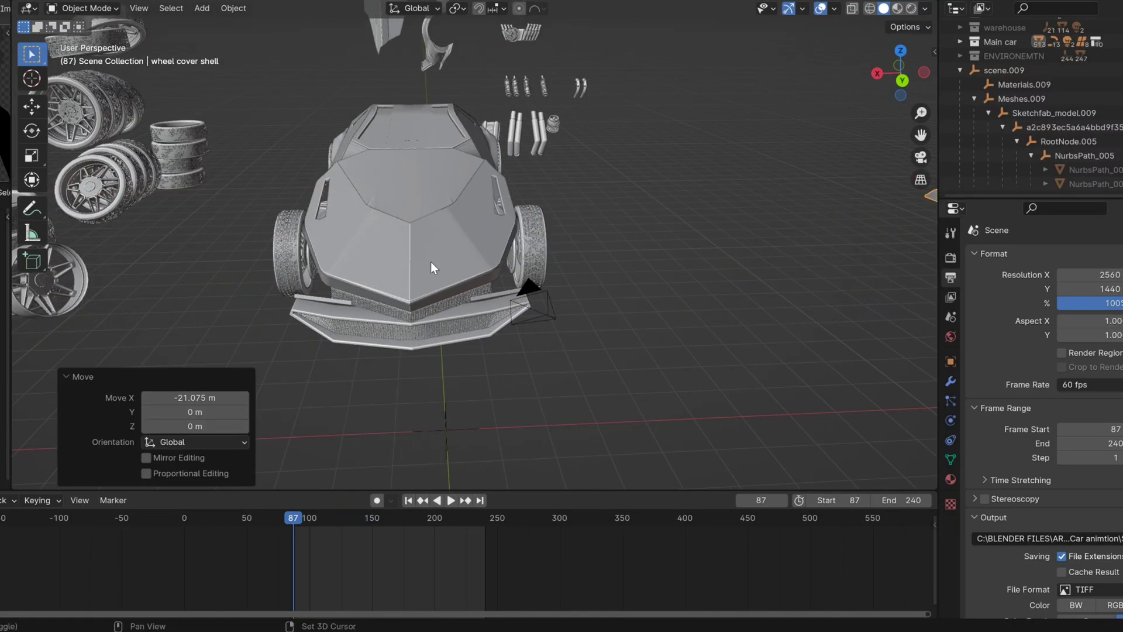
key(KP_Decimal)
shift+middle_drag(470, 261, 522, 258)
scroll(504, 264, up, 3)
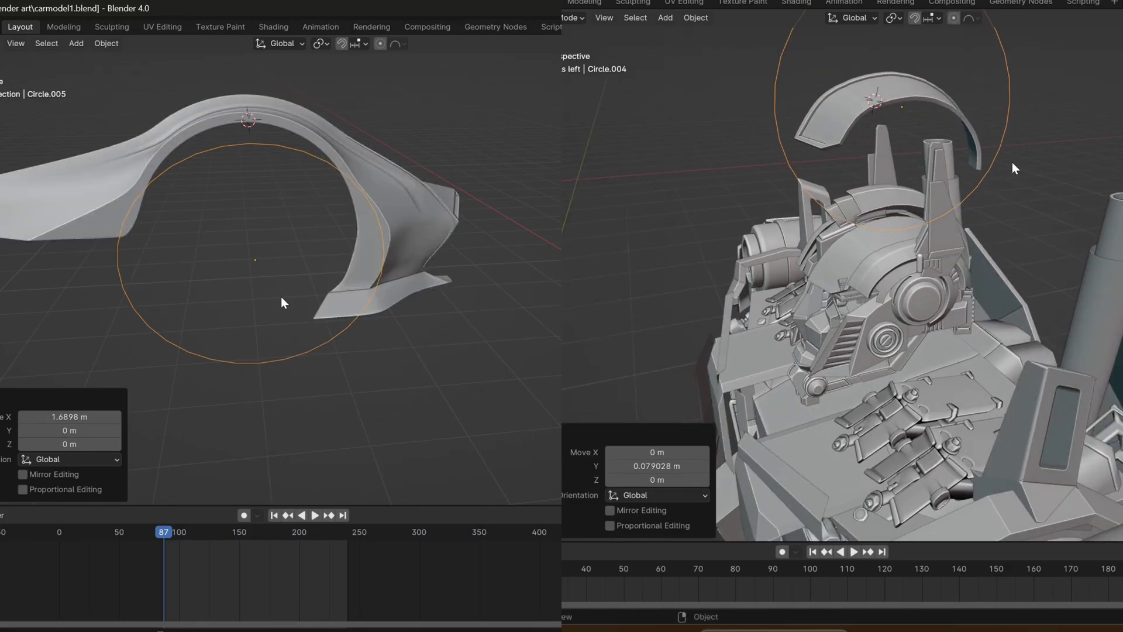
Move the helmet's guide circle about -0.036 m along X and -0.121 m along Z, and set the wheel circle to vertex selection.
key(KP_1)
key(Tab)
key(g)
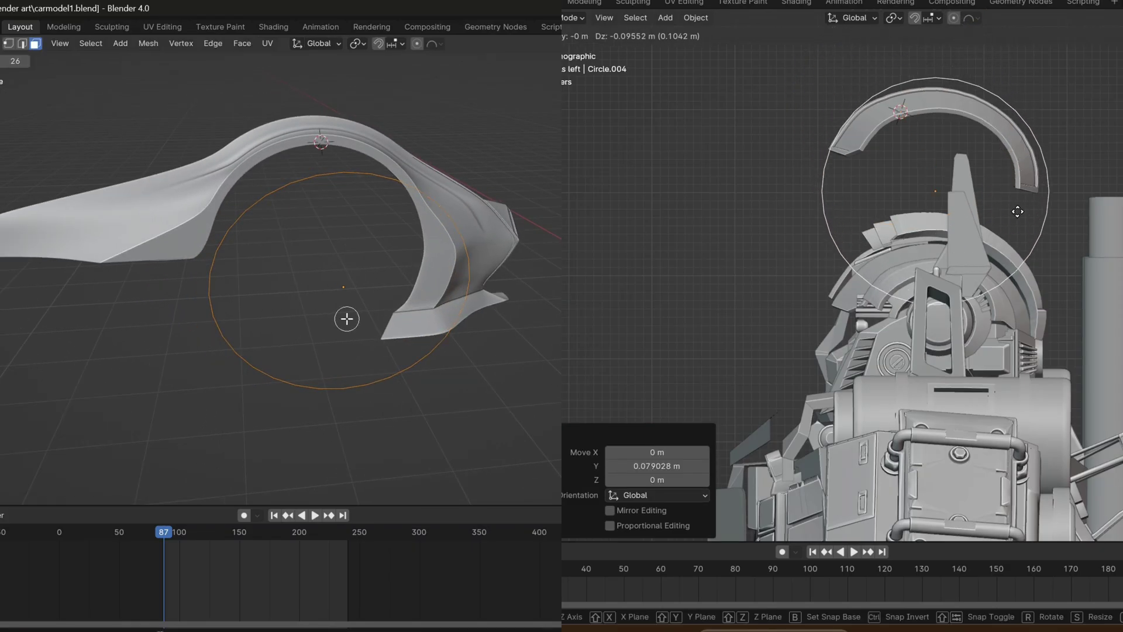
click(8, 43)
click(1011, 218)
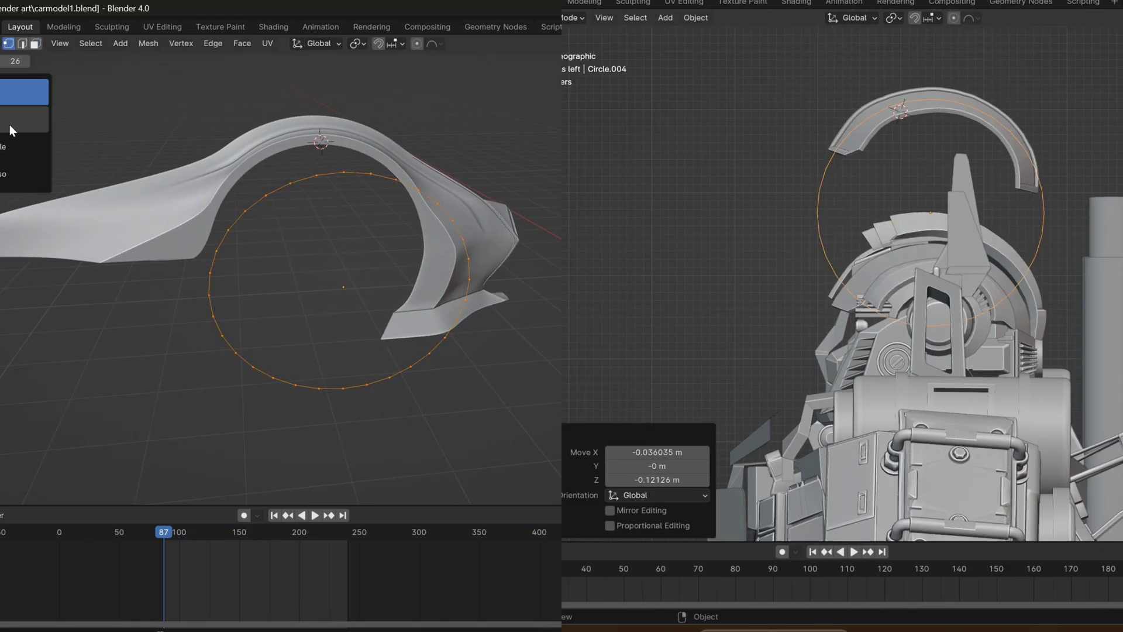
Narrow the helmet's guide circle along X to fit the arch piece.
click(9, 125)
key(s)
key(x)
Delete the lower half of the wheel arch circle's vertices.
middle_drag(179, 269, 208, 311)
drag(160, 274, 484, 396)
right_click(283, 345)
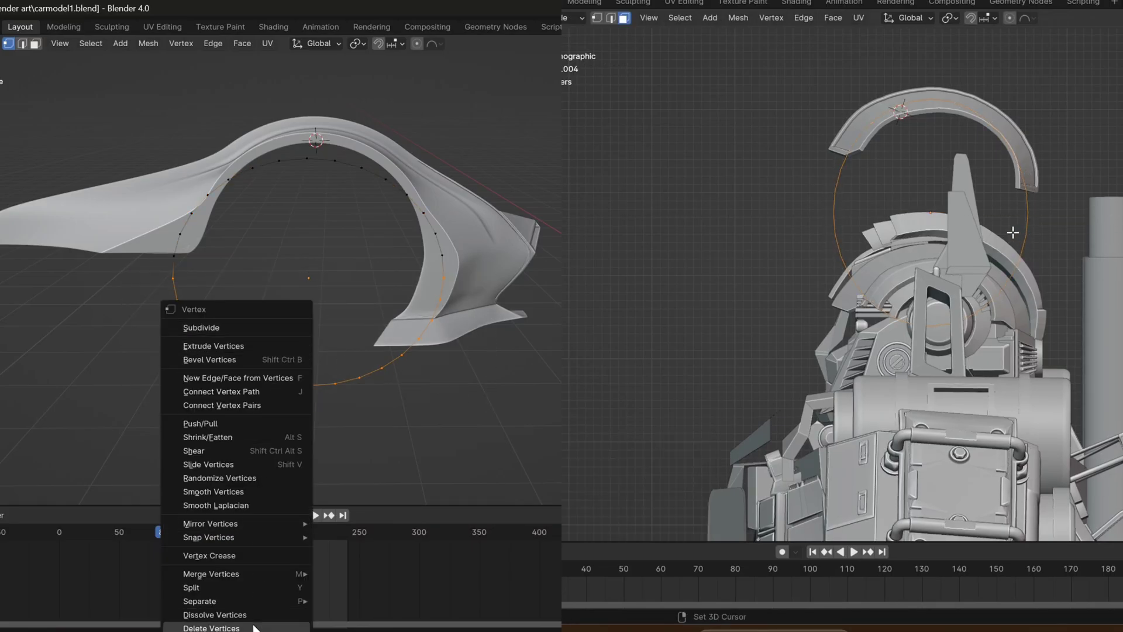
click(247, 628)
Duplicate the wheel half-circle about -0.375 m along X and scale the copy by 1.468 along Z.
middle_drag(281, 384, 514, 464)
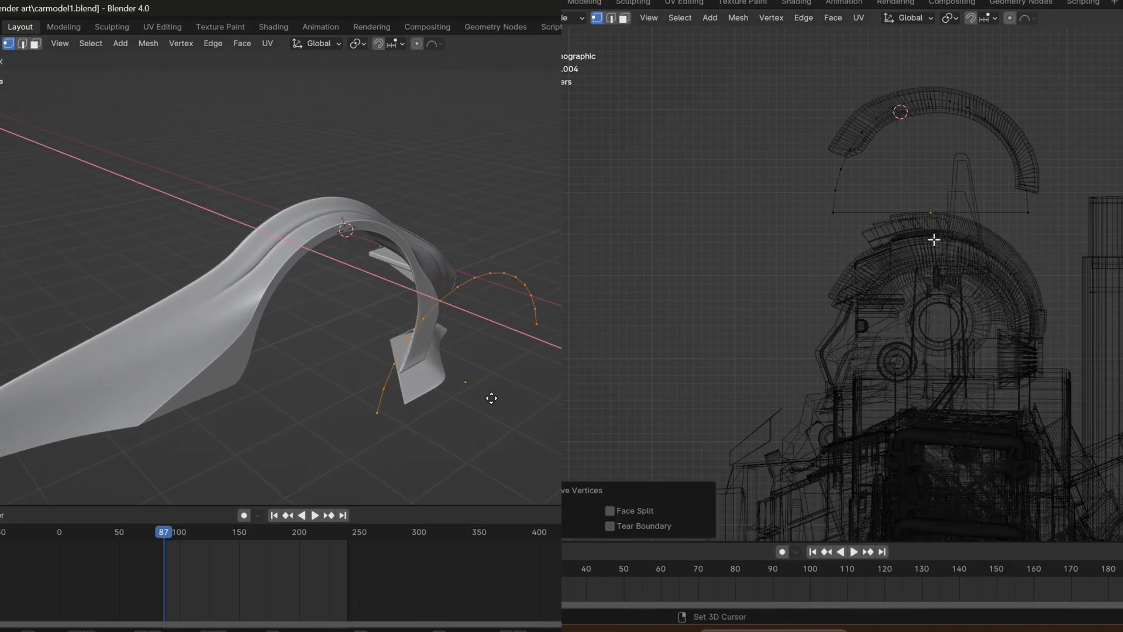
click(459, 383)
middle_drag(517, 363, 462, 314)
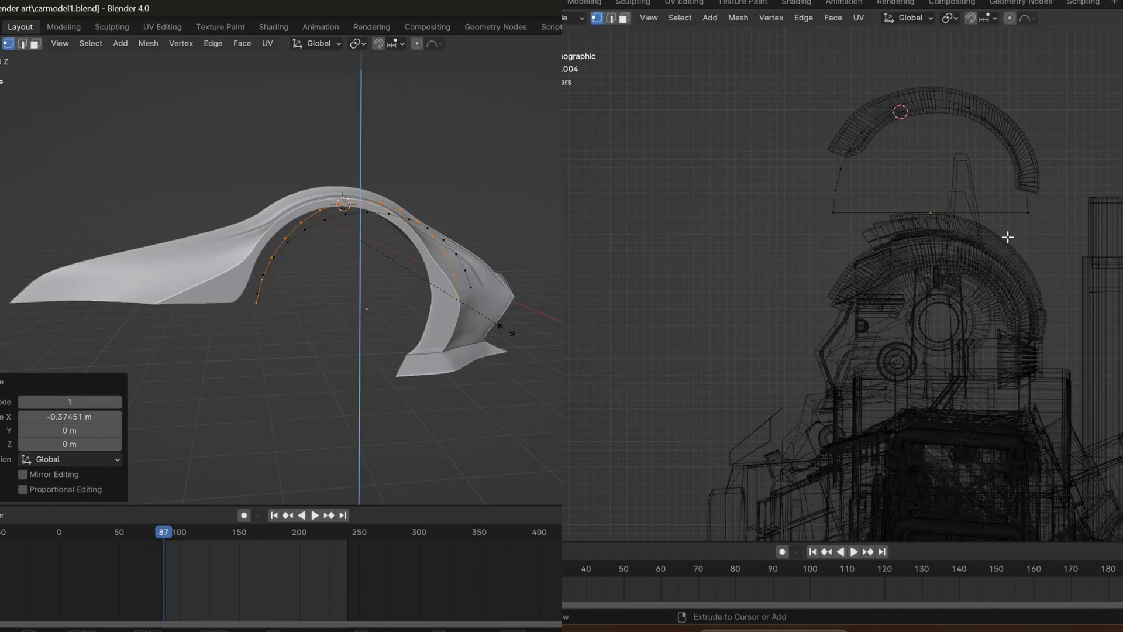
key(Return)
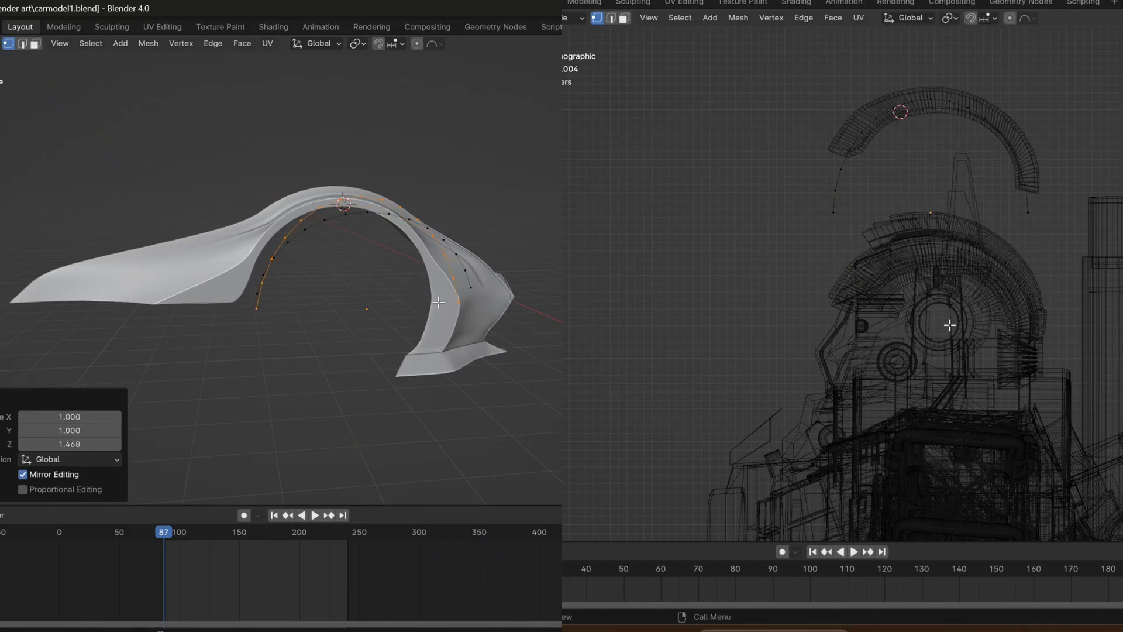
Return to Object Mode and move the wheel cover shell along X clear of the two arcs.
middle_drag(454, 296, 351, 328)
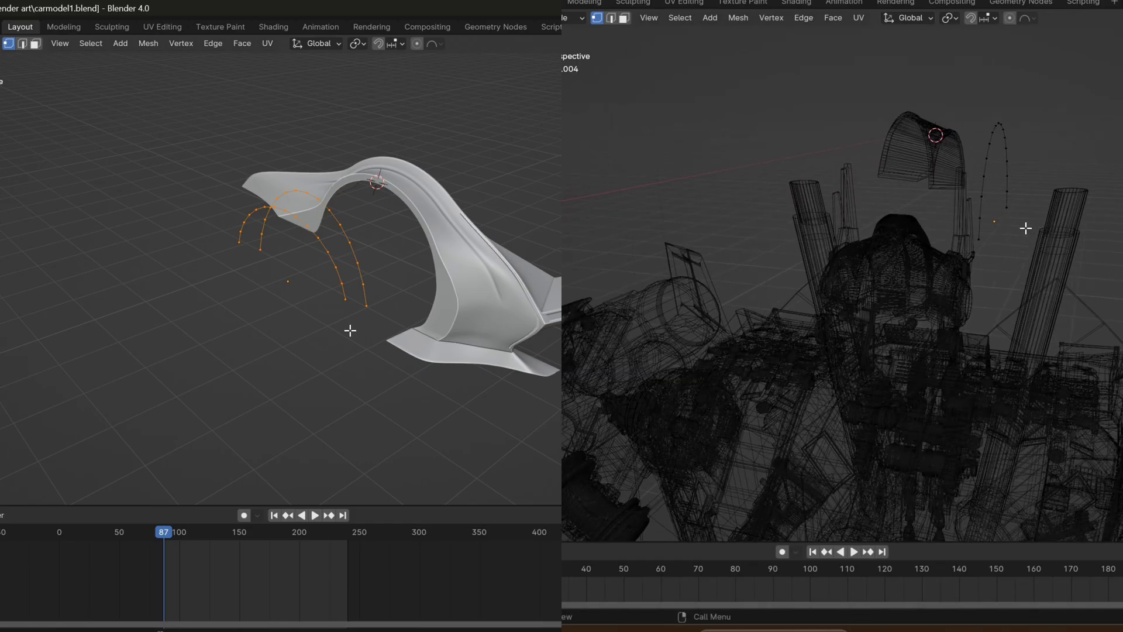
key(ctrl+z)
middle_drag(350, 330, 327, 328)
key(Tab)
key(g)
key(y)
key(x)
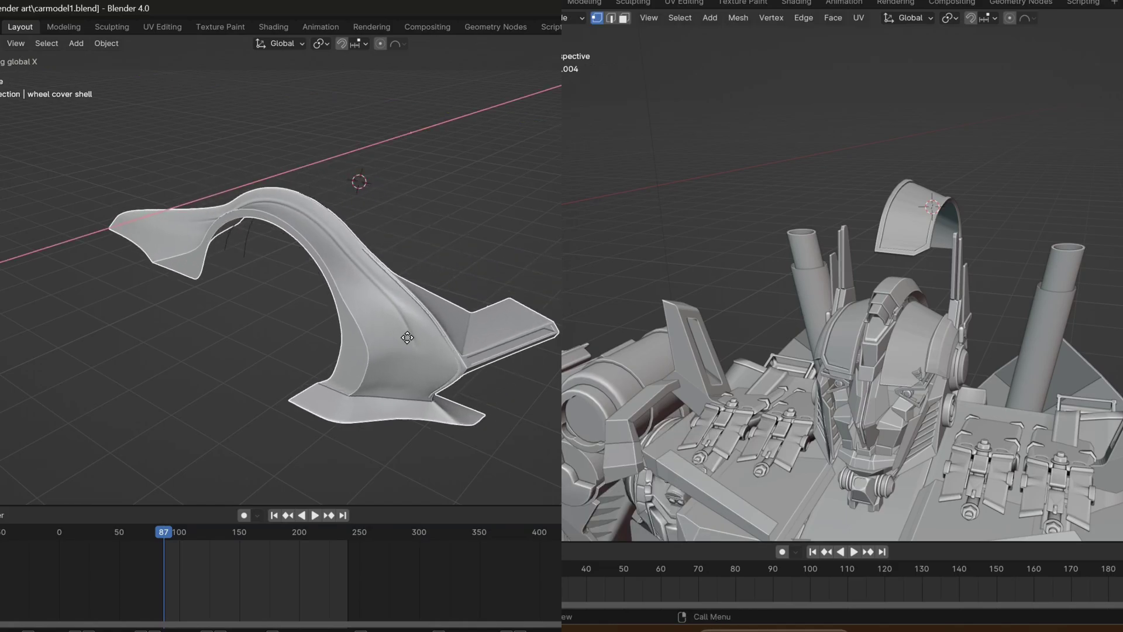
click(326, 380)
Edit the wheel arcs object and raise one arc about 0.242 m along Z.
key(Tab)
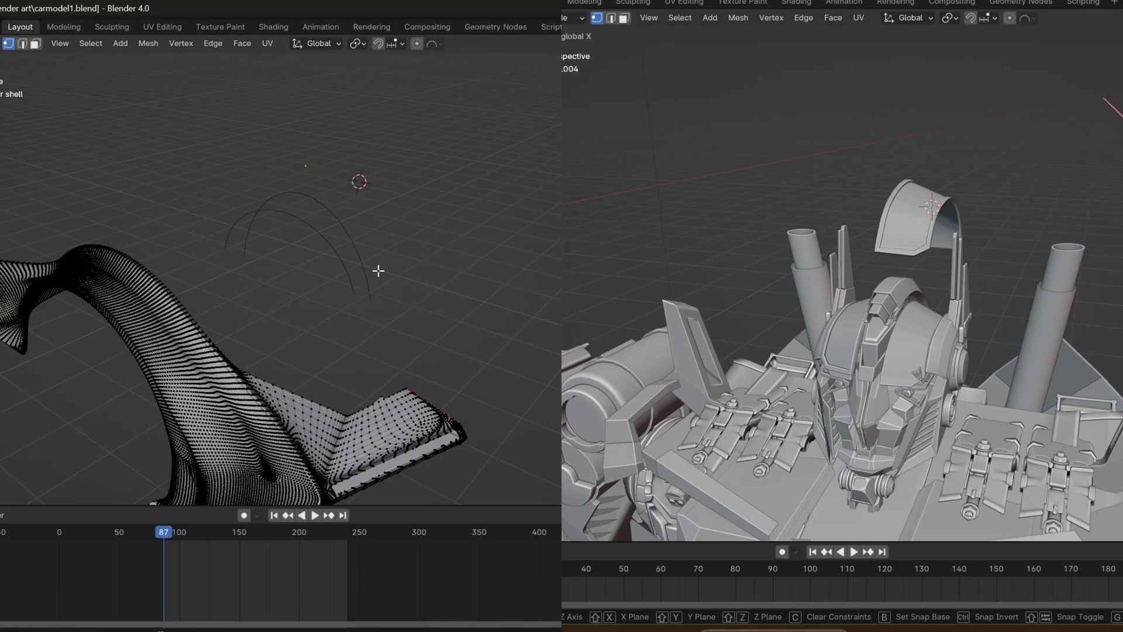
key(Tab)
click(345, 265)
key(Tab)
middle_drag(361, 261, 427, 316)
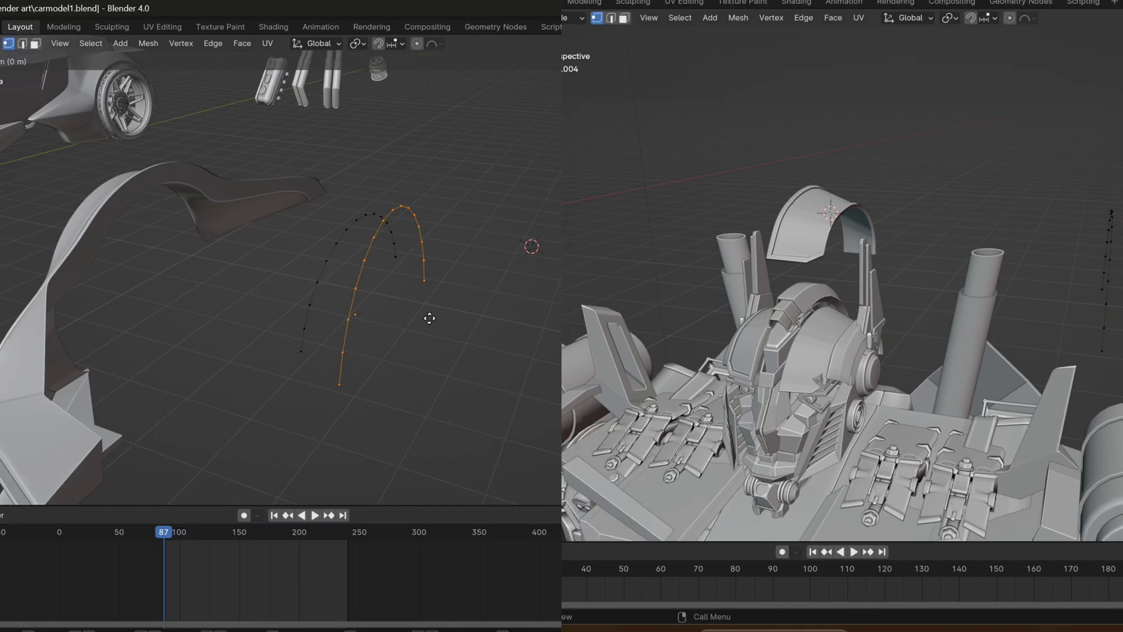
click(427, 296)
Scale the raised wheel arc along Y, and scale the selected helmet arc by 1.206 along X.
middle_drag(358, 293, 284, 283)
key(x)
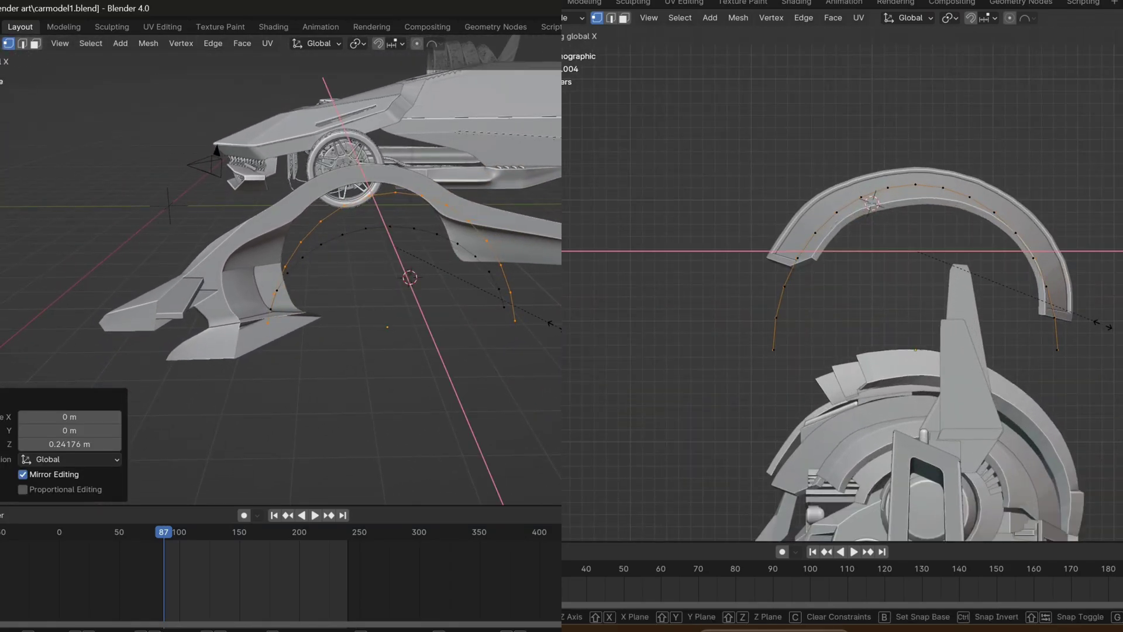
key(y)
click(560, 305)
Fill the gap between the two wheel arcs with a strip of faces, starting from their lower end vertices.
middle_drag(448, 334, 222, 333)
click(453, 359)
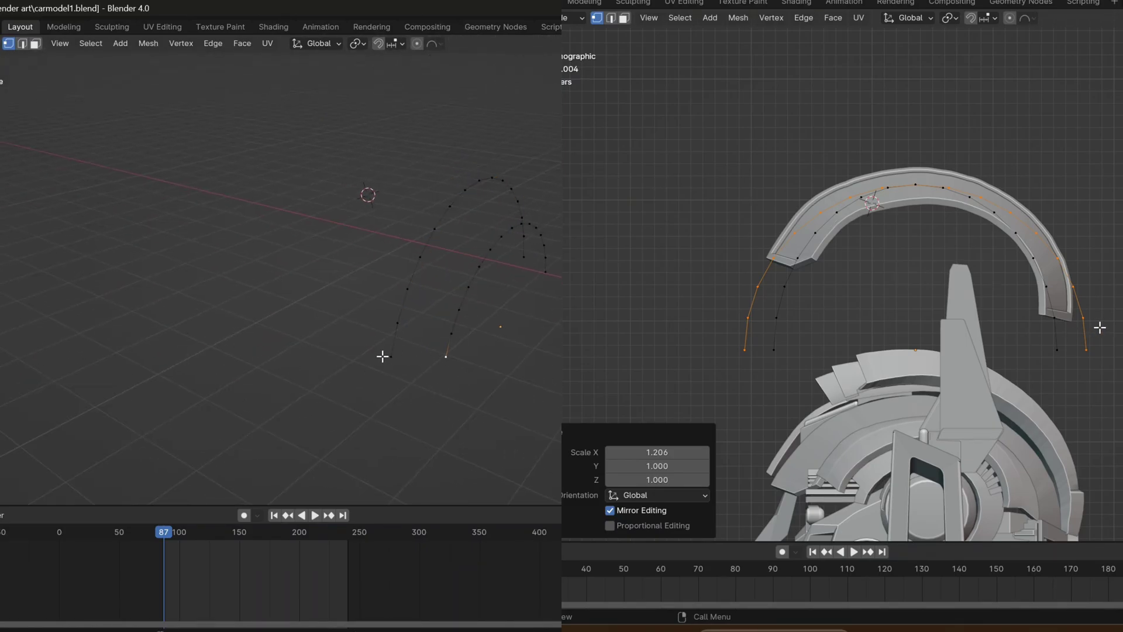
shift+click(386, 356)
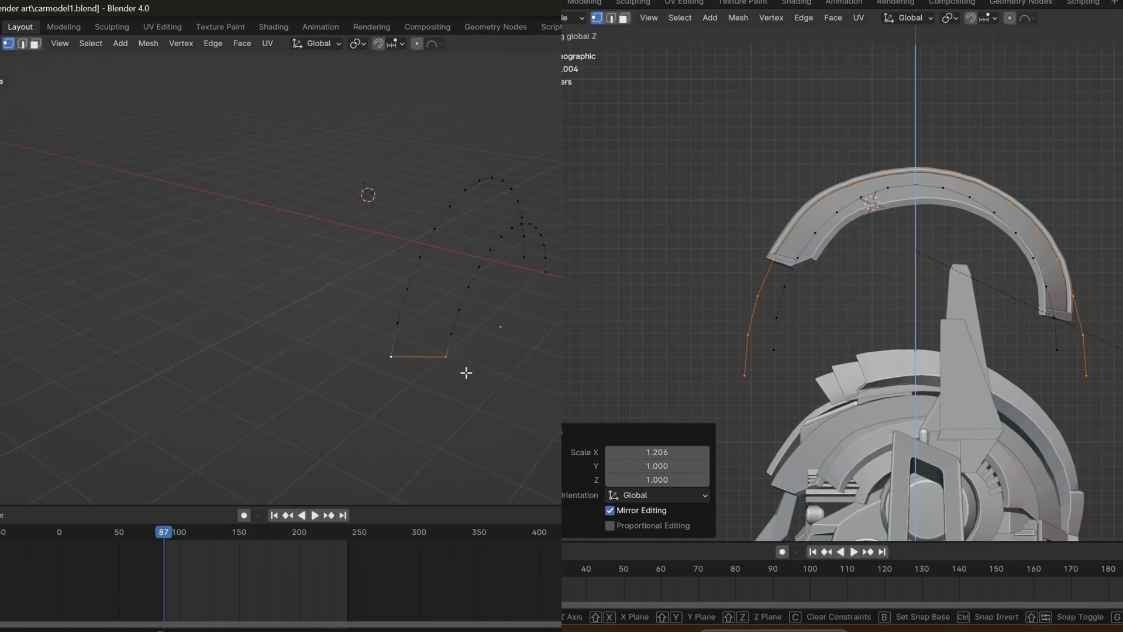
key(f)
key(f)
key(f)
key(f)
key(f)
key(f)
key(f)
key(f)
key(f)
key(f)
key(f)
key(f)
key(f)
middle_drag(463, 370, 222, 345)
middle_drag(222, 421, 299, 347)
Raise the helmet's outer arc about 0.025 m along Z.
click(1095, 315)
middle_drag(917, 320, 940, 341)
middle_drag(298, 346, 269, 328)
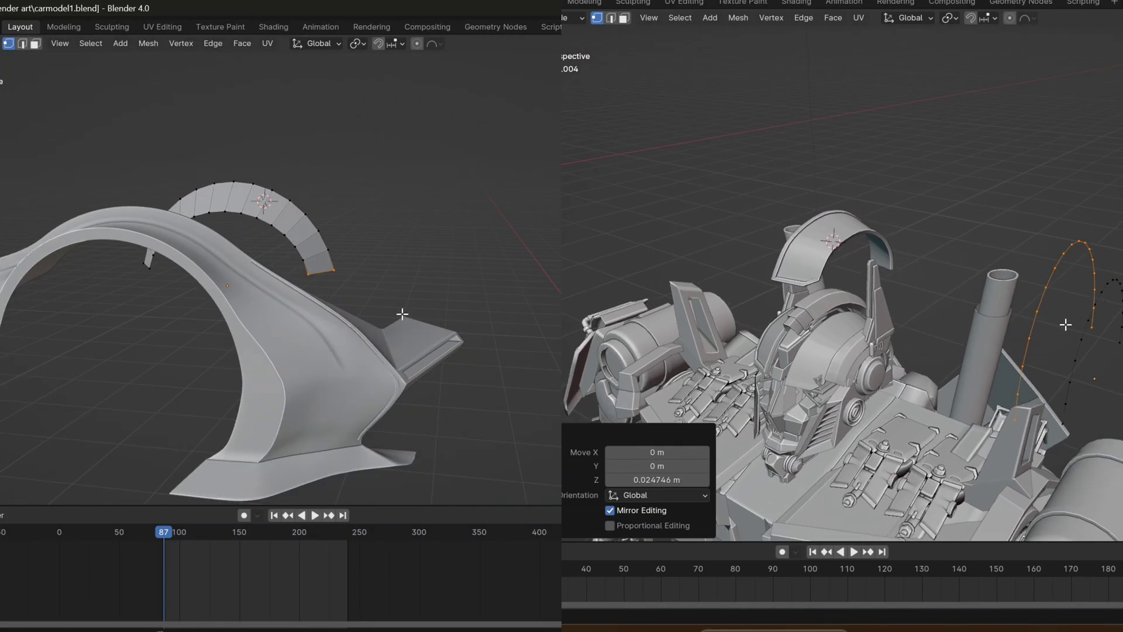
Leave mesh editing and move the new wheel arch strip along global Y, past the wheel cover shell.
middle_drag(321, 303, 321, 303)
key(Tab)
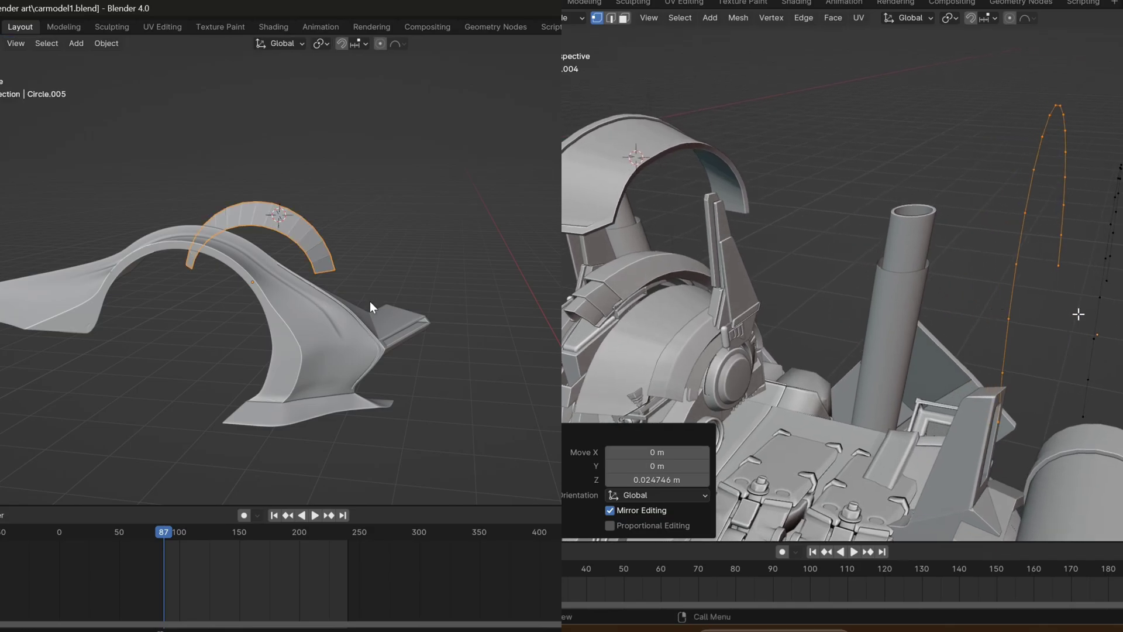
key(g)
key(y)
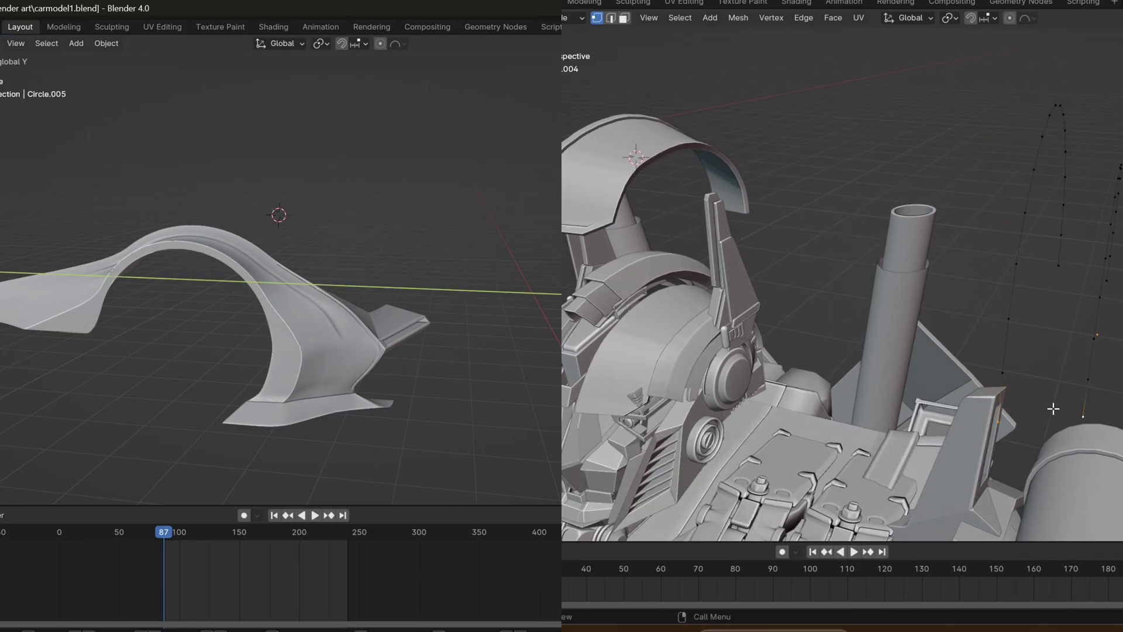
click(80, 286)
middle_drag(444, 295, 185, 248)
Select the wheel cover shell and move it about 5.74 m along Y.
click(49, 282)
middle_drag(49, 282, 343, 310)
key(g)
key(y)
click(546, 319)
shift+middle_drag(545, 318, 390, 292)
scroll(385, 292, up, 2)
shift+middle_drag(492, 194, 433, 215)
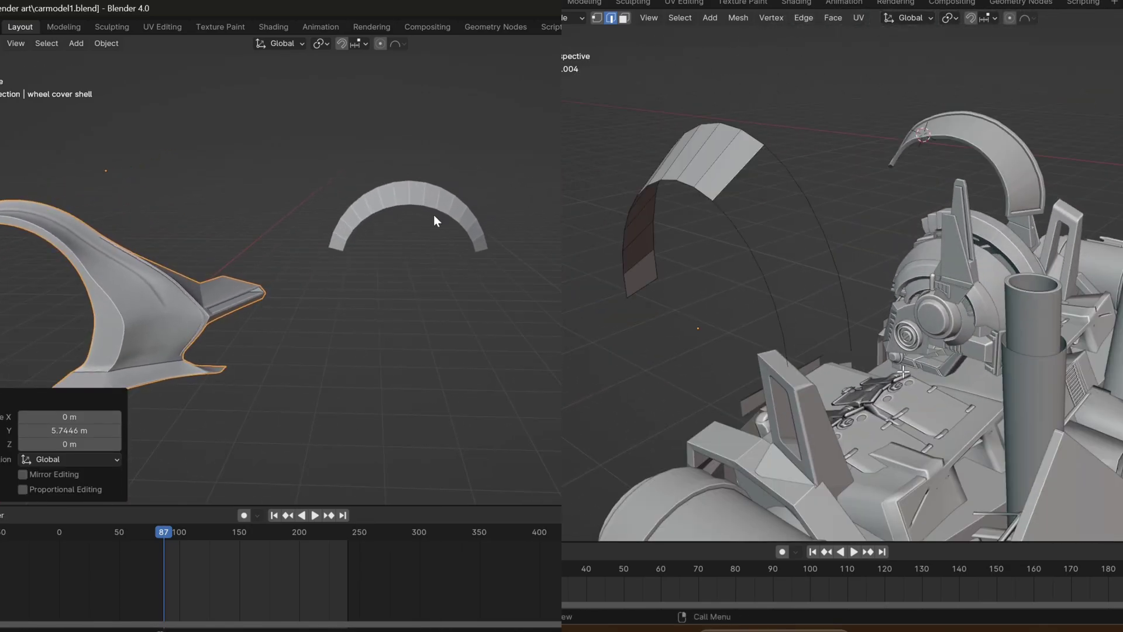
Apply auto smooth shading with a 30° angle to the new wheel arch strip.
click(434, 216)
right_click(403, 222)
click(351, 235)
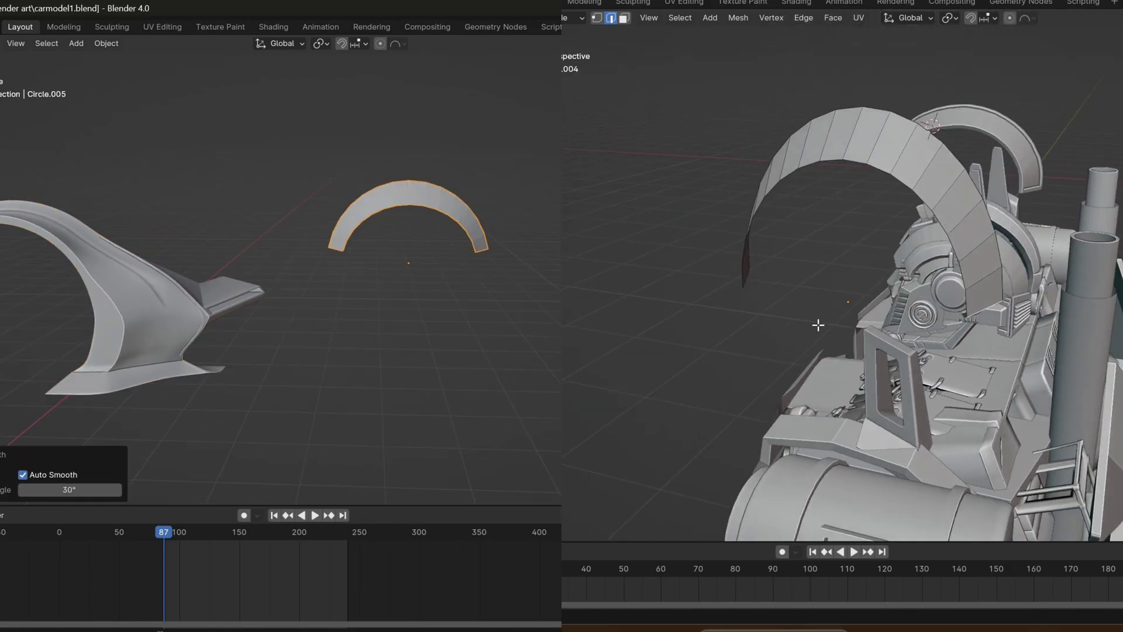
With proportional editing enabled, reposition the wheel arch strip's top vertex and lower the helmet arch's top edge about 0.01 m.
key(KP_3)
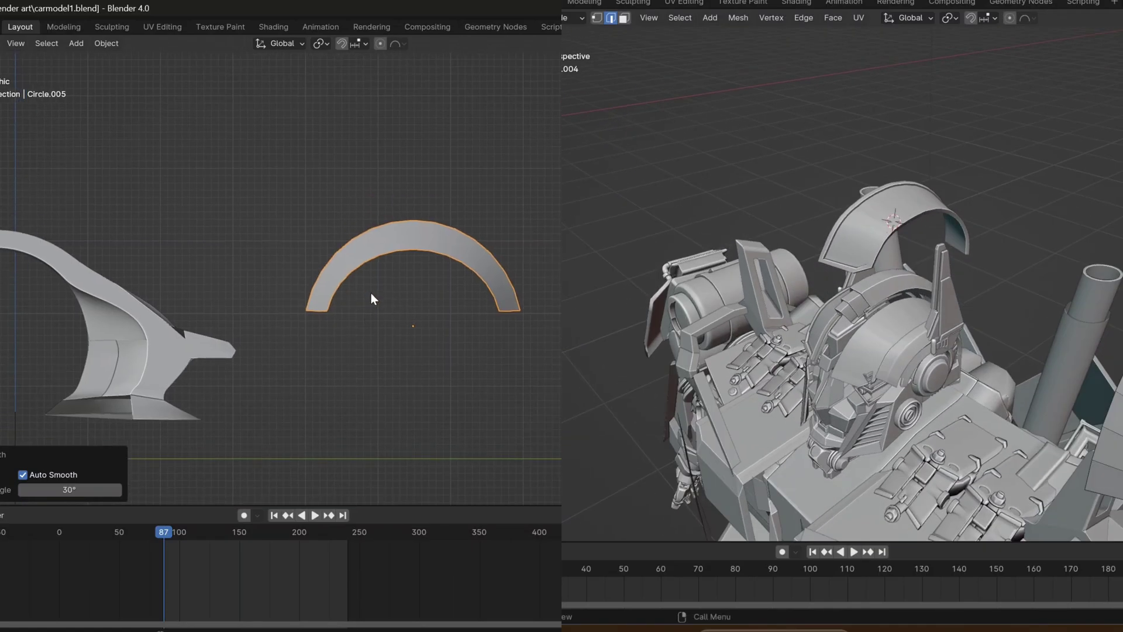
scroll(416, 254, up, 2)
key(Tab)
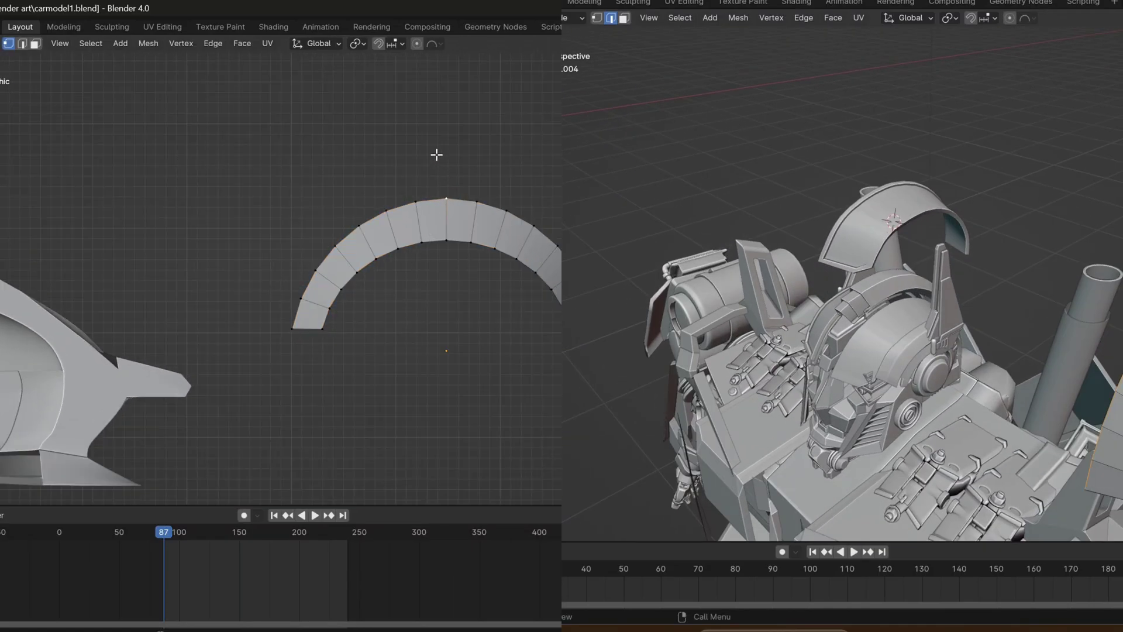
click(416, 44)
key(h)
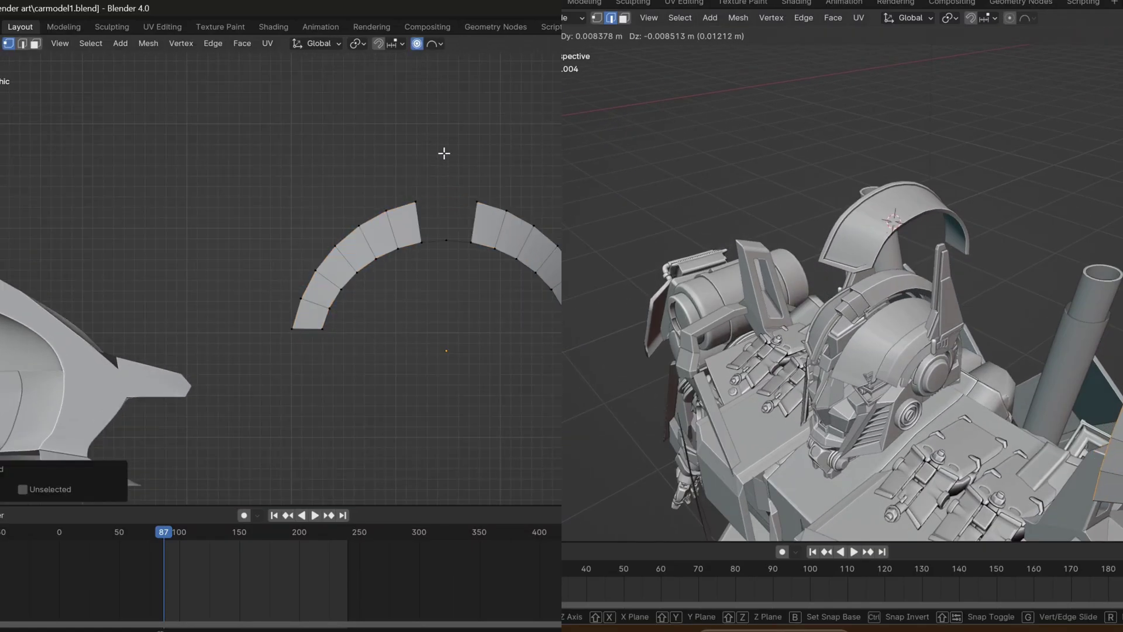
key(ctrl+z)
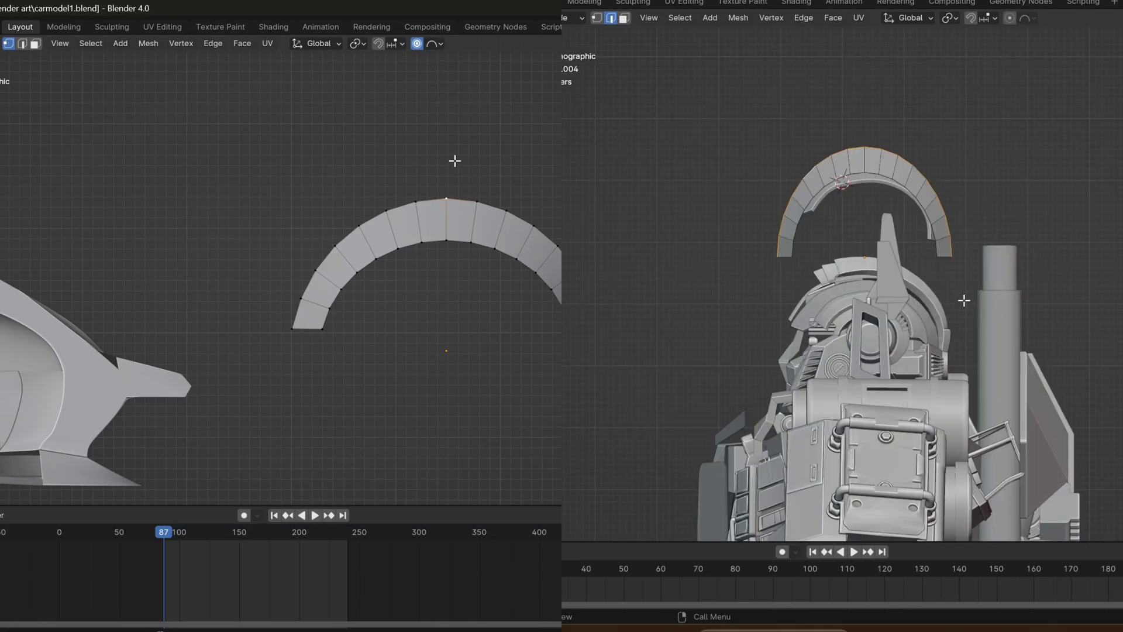
key(g)
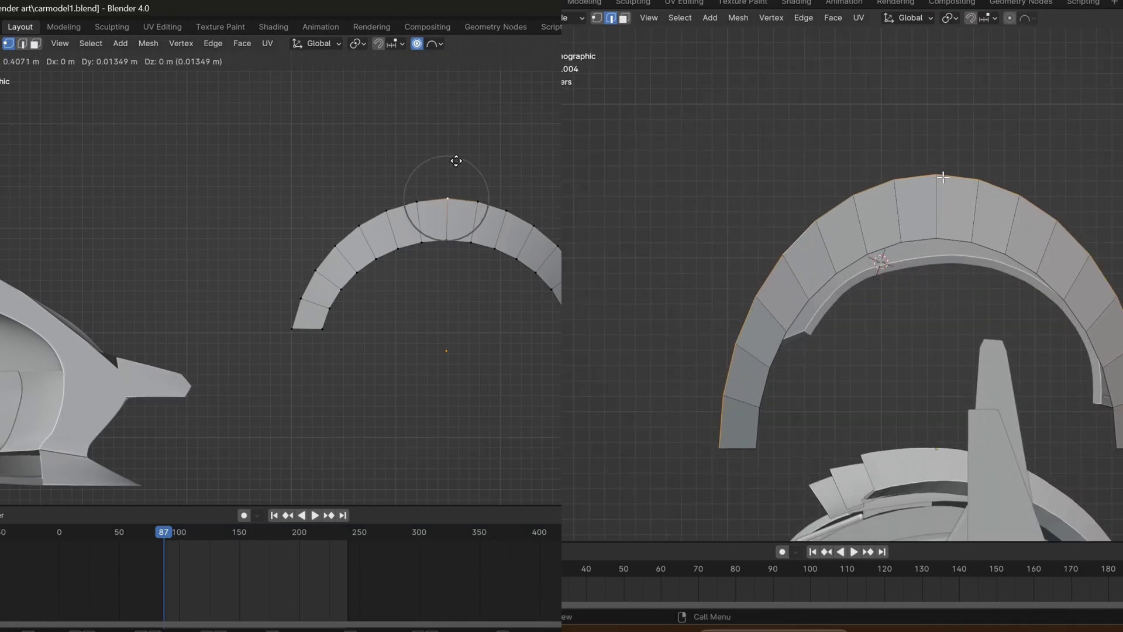
scroll(454, 161, down, 2)
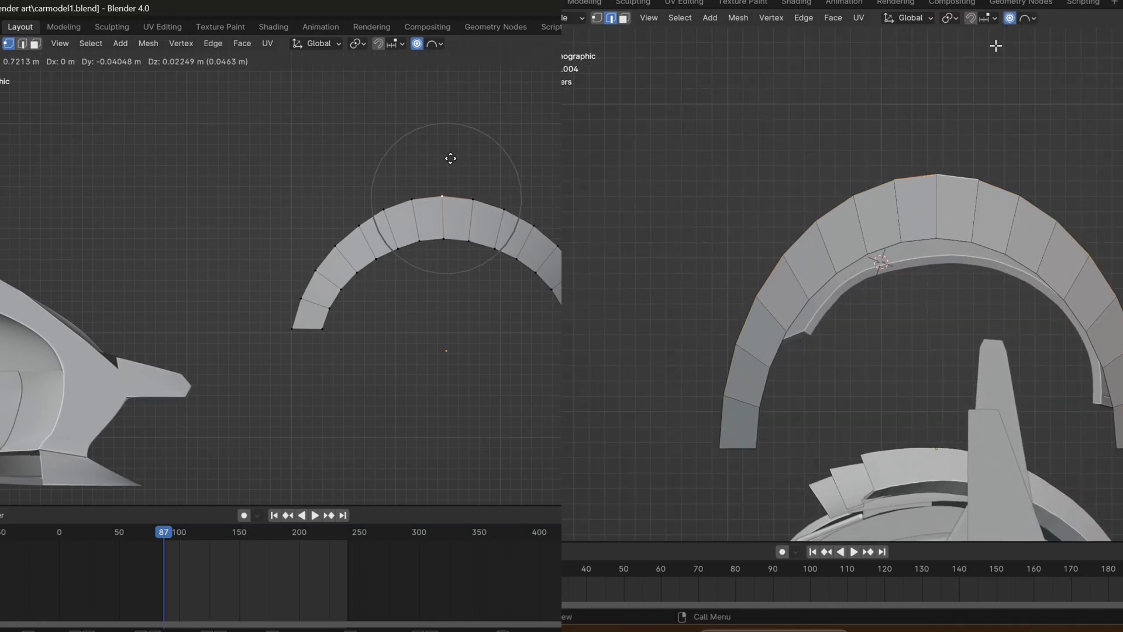
scroll(451, 161, up, 1)
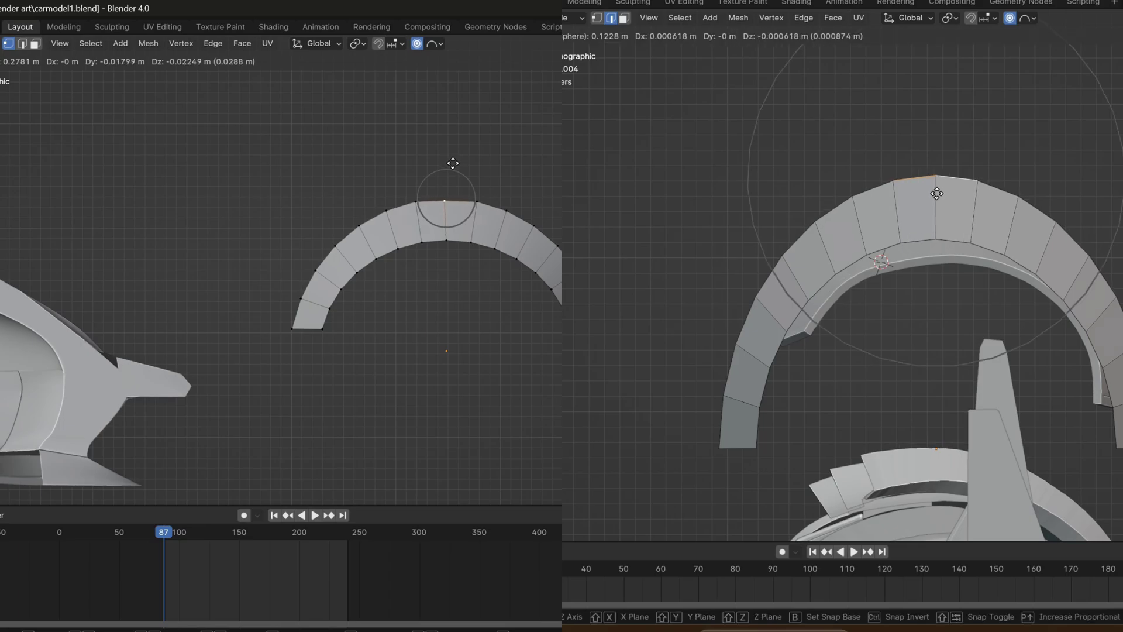
scroll(453, 163, down, 2)
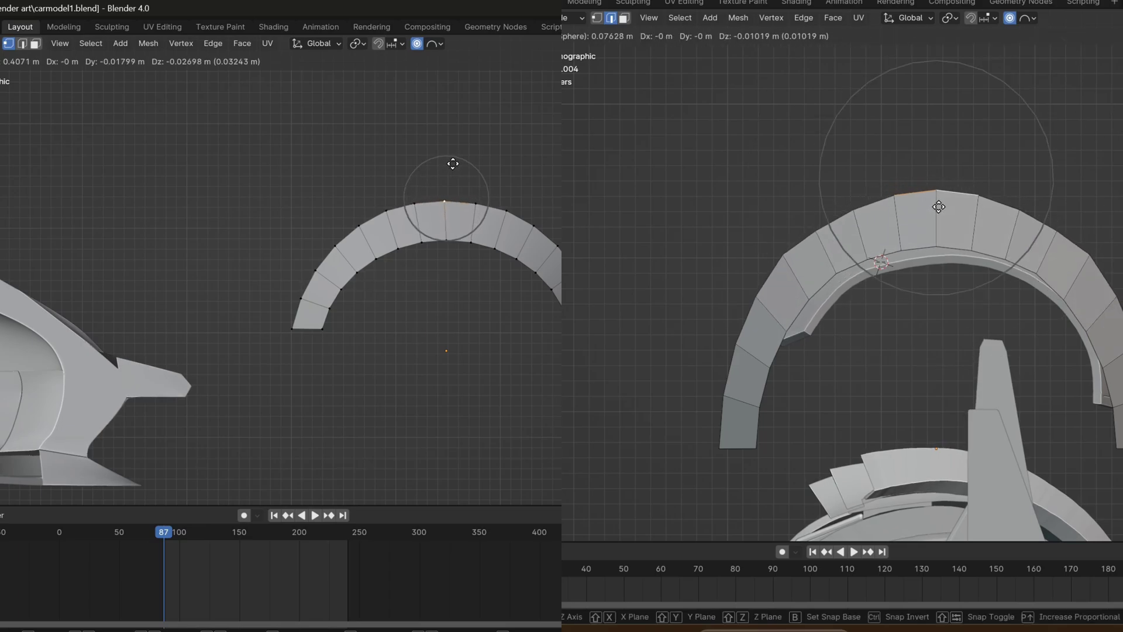
click(448, 177)
click(939, 206)
Leave mesh editing and examine the reshaped wheel and helmet arch strips from several angles.
middle_drag(939, 206, 1075, 245)
key(Tab)
scroll(1053, 250, down, 3)
middle_drag(442, 272, 381, 315)
middle_drag(1045, 254, 1018, 260)
middle_drag(380, 320, 432, 267)
key(Tab)
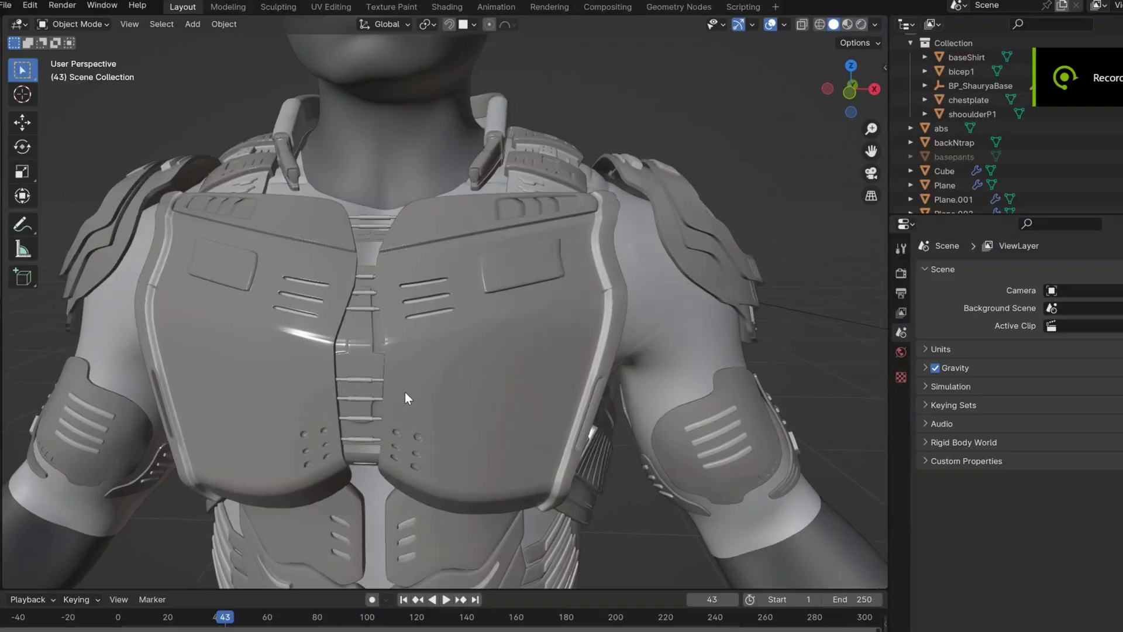
Face the armored character's bare lower leg from the front, turn on face snapping and open the snapping options.
middle_drag(405, 392, 536, 387)
scroll(278, 380, down, 5)
middle_drag(279, 380, 504, 494)
middle_drag(392, 358, 425, 307)
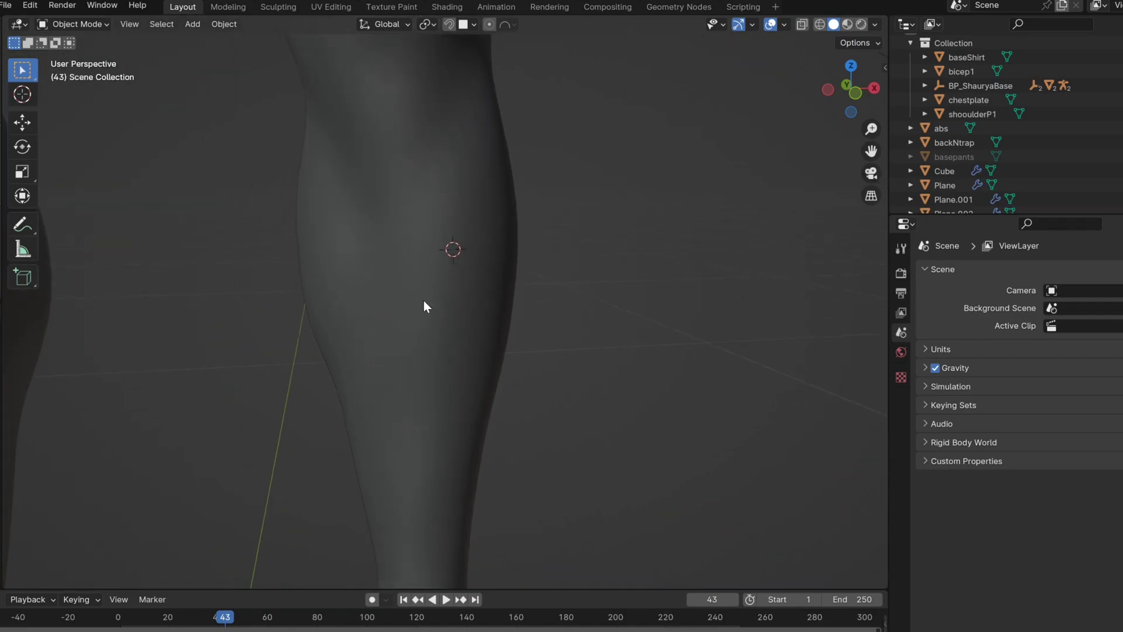
key(KP_1)
key(shift+a)
click(449, 24)
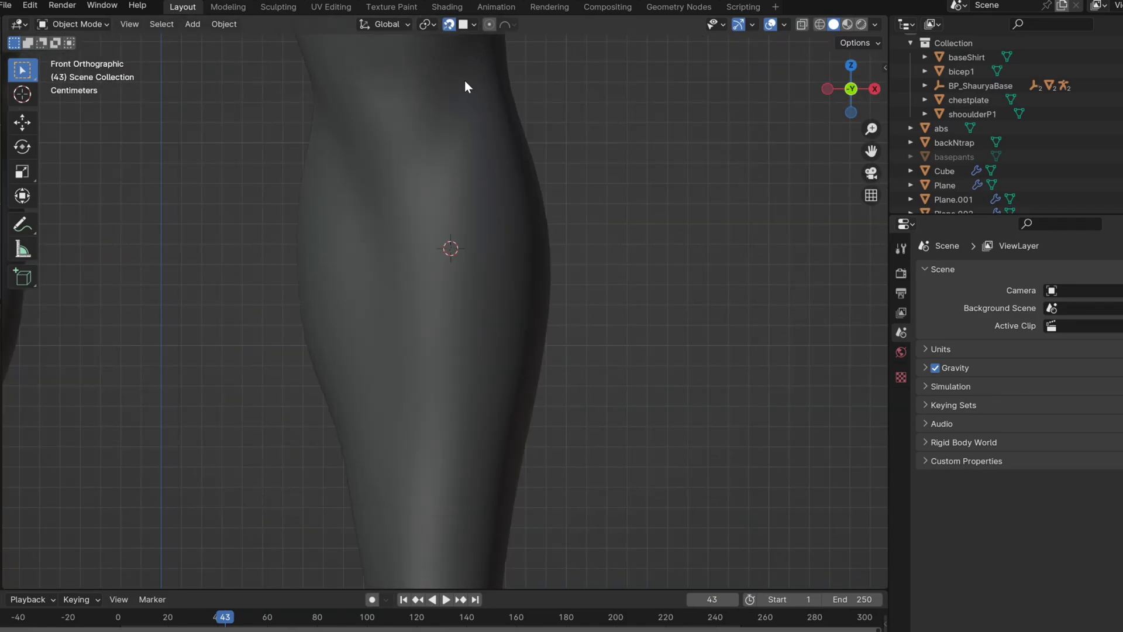
click(474, 24)
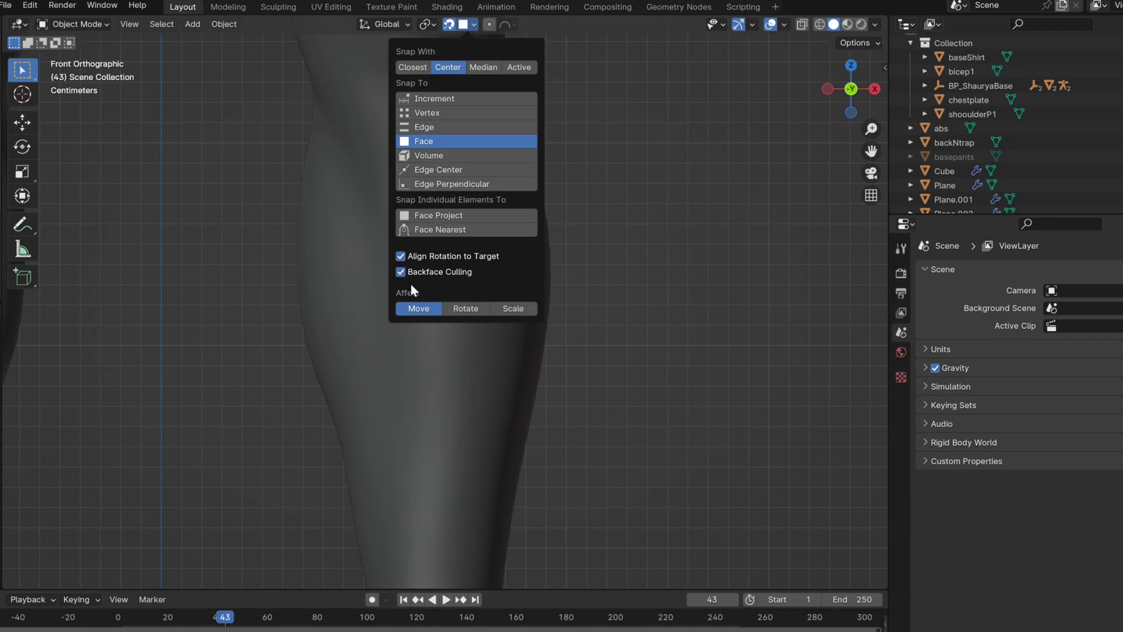
Add a plane at the 3D cursor, scale it to 0.015 and snap it onto the front of the shin.
key(shift+a)
mouse_move(409, 269)
click(497, 268)
key(s)
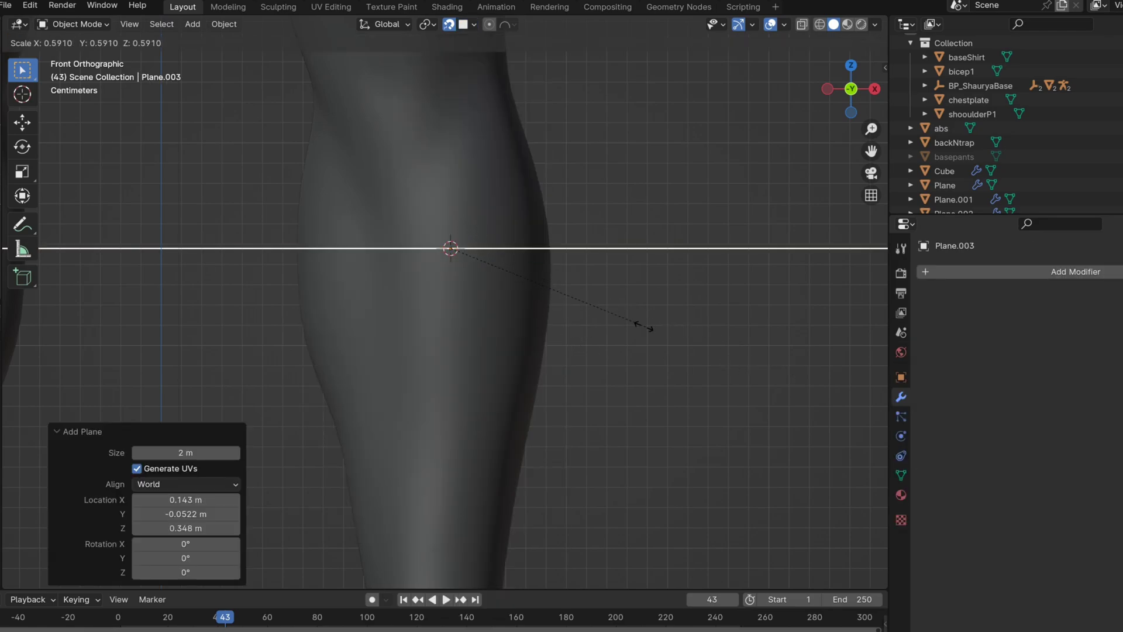
click(455, 251)
key(g)
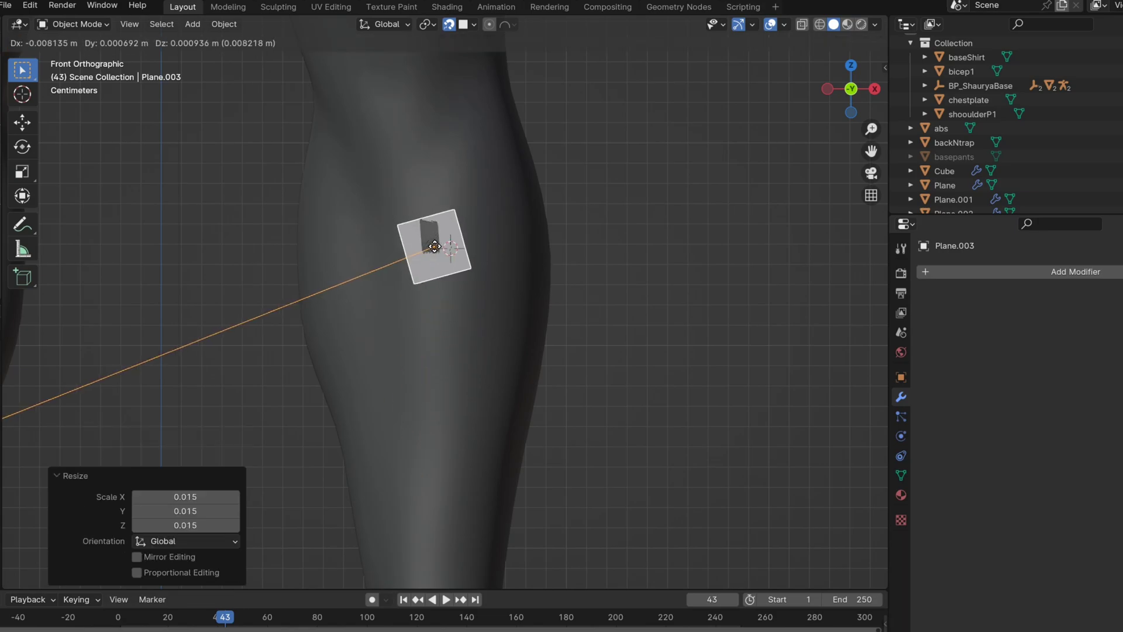
click(445, 246)
Edit the plane with the Poly Build tool and turn on the retopology overlay.
key(Tab)
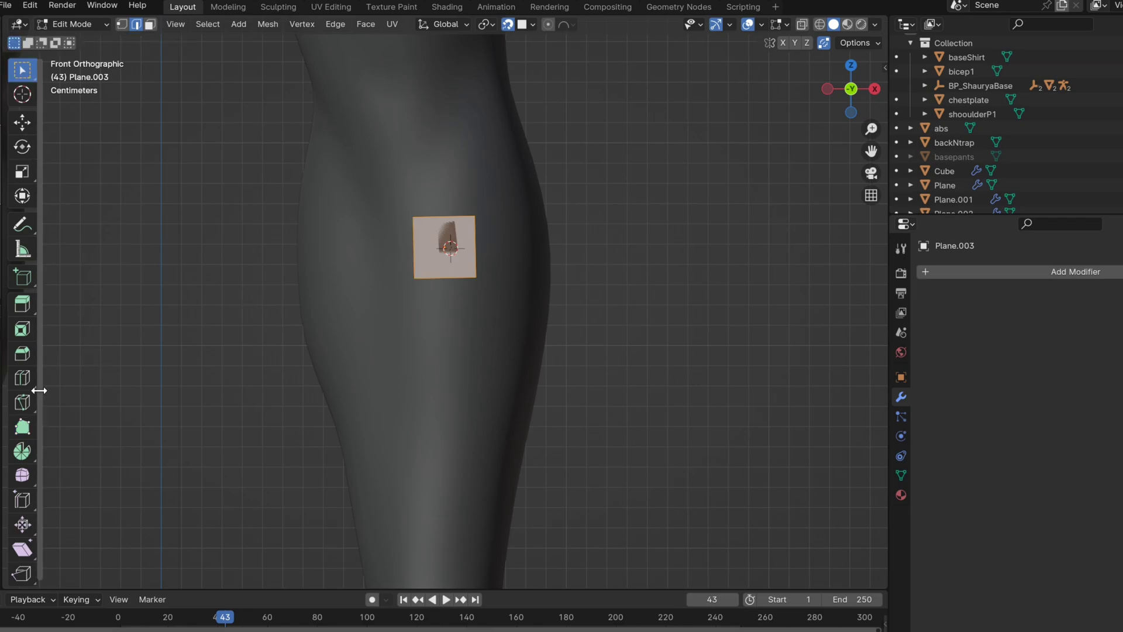
click(23, 428)
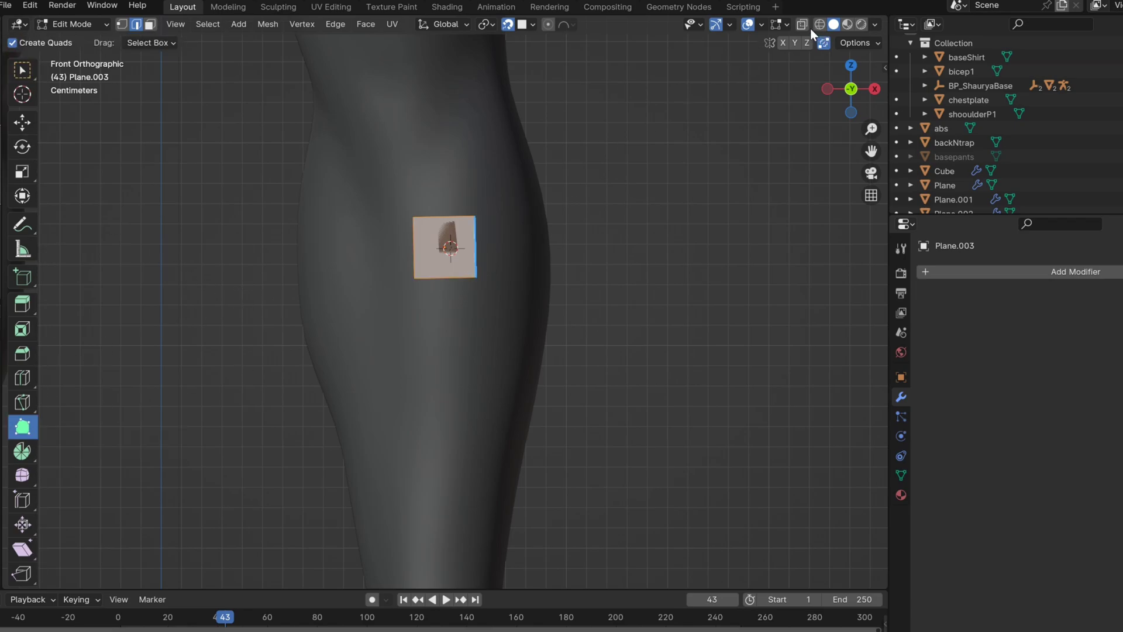
click(786, 24)
click(700, 127)
Extrude a face from the plane's outer edge around the side of the leg and adjust its corner vertices.
middle_drag(450, 285, 362, 300)
drag(467, 245, 585, 241)
drag(588, 179, 592, 175)
drag(585, 241, 593, 236)
middle_drag(499, 273, 592, 268)
Extrude a face from the plane's opposite edge around the inner side of the leg and adjust its corner vertices.
middle_drag(464, 240, 550, 252)
drag(458, 250, 321, 214)
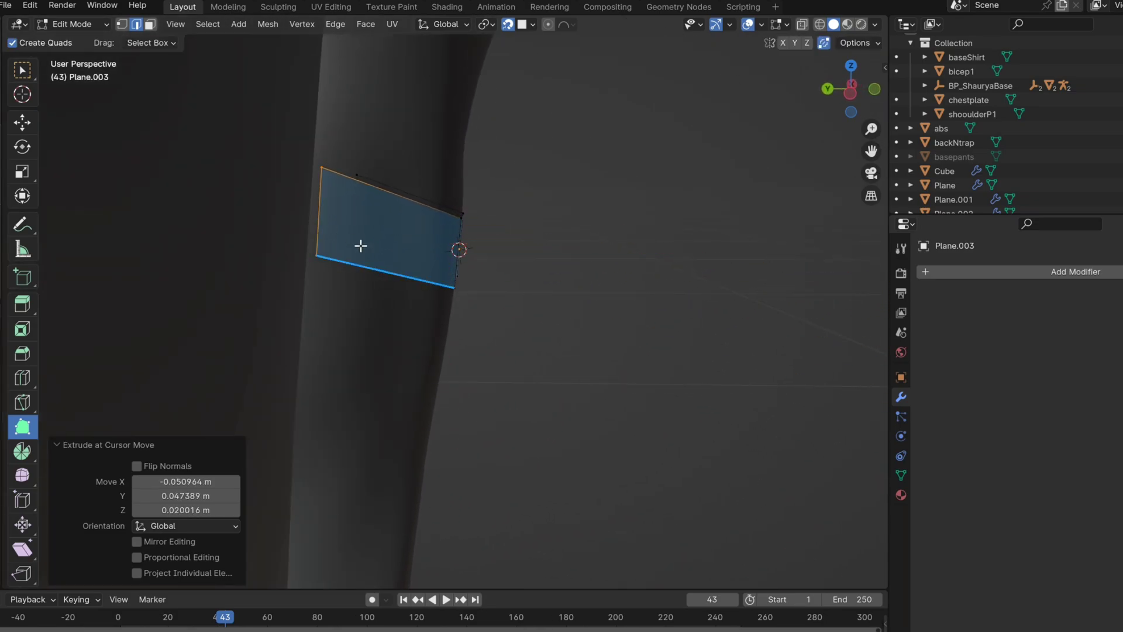
middle_drag(361, 246, 325, 232)
drag(311, 256, 314, 241)
drag(320, 170, 310, 165)
Extrude the center face's lower edge down the shin twice, about 0.064 m and about 0.08 m along Z.
middle_drag(393, 259, 433, 269)
click(850, 106)
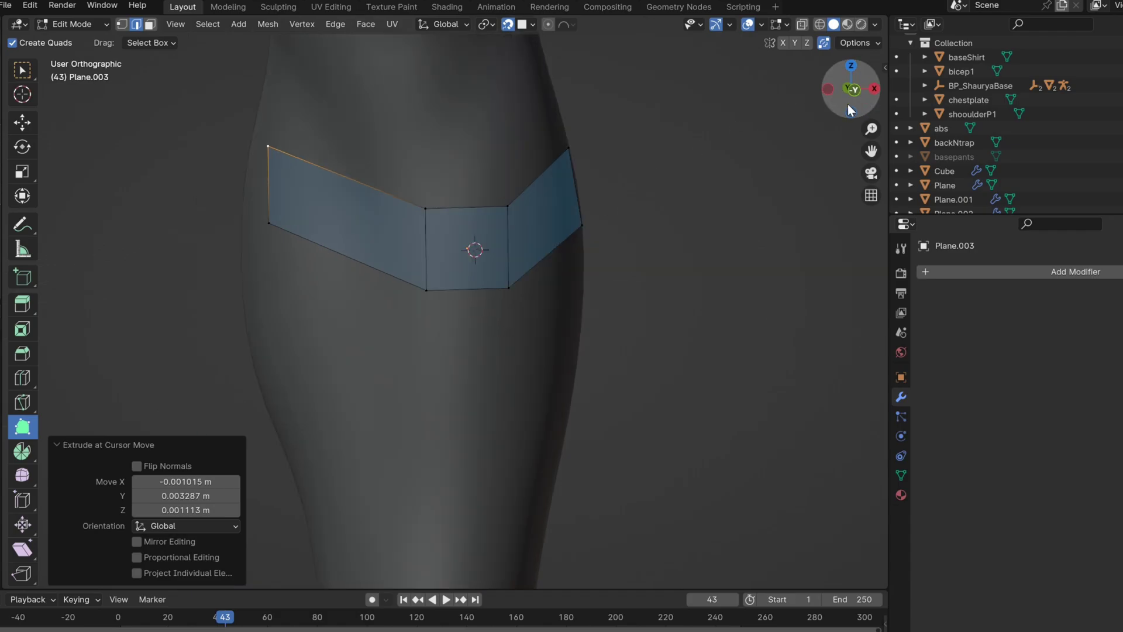
click(448, 290)
scroll(482, 384, down, 2)
shift+middle_drag(479, 380, 490, 273)
drag(474, 185, 468, 362)
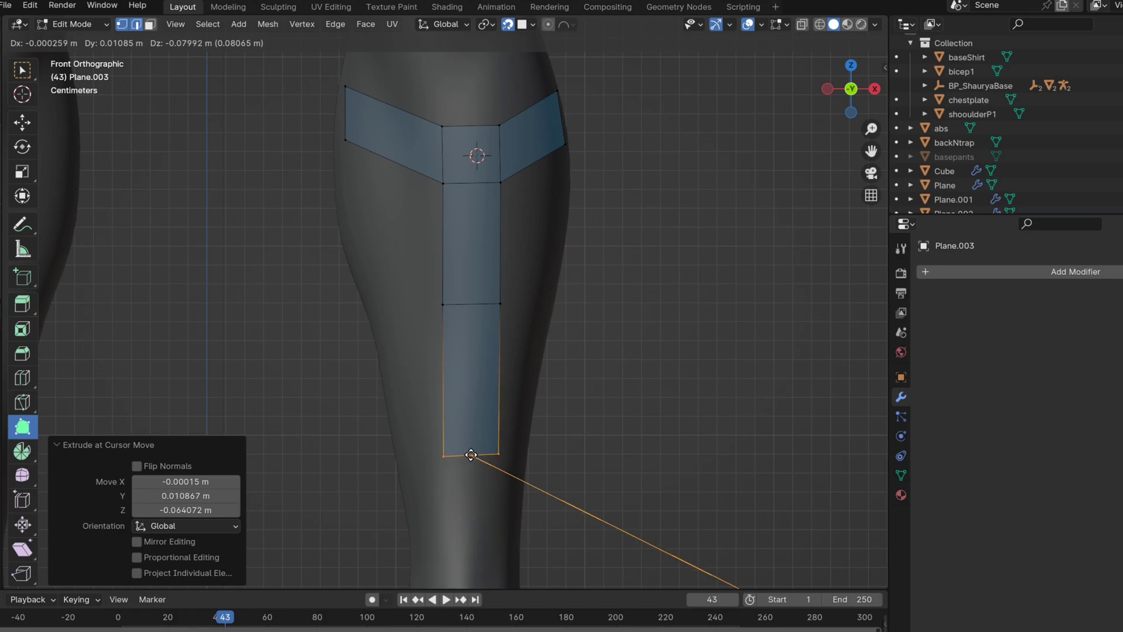
drag(470, 454, 472, 451)
middle_drag(471, 451, 640, 207)
Reposition the center column's vertices in front view so that it narrows slightly toward the ankle.
click(847, 92)
drag(444, 304, 446, 307)
click(497, 307)
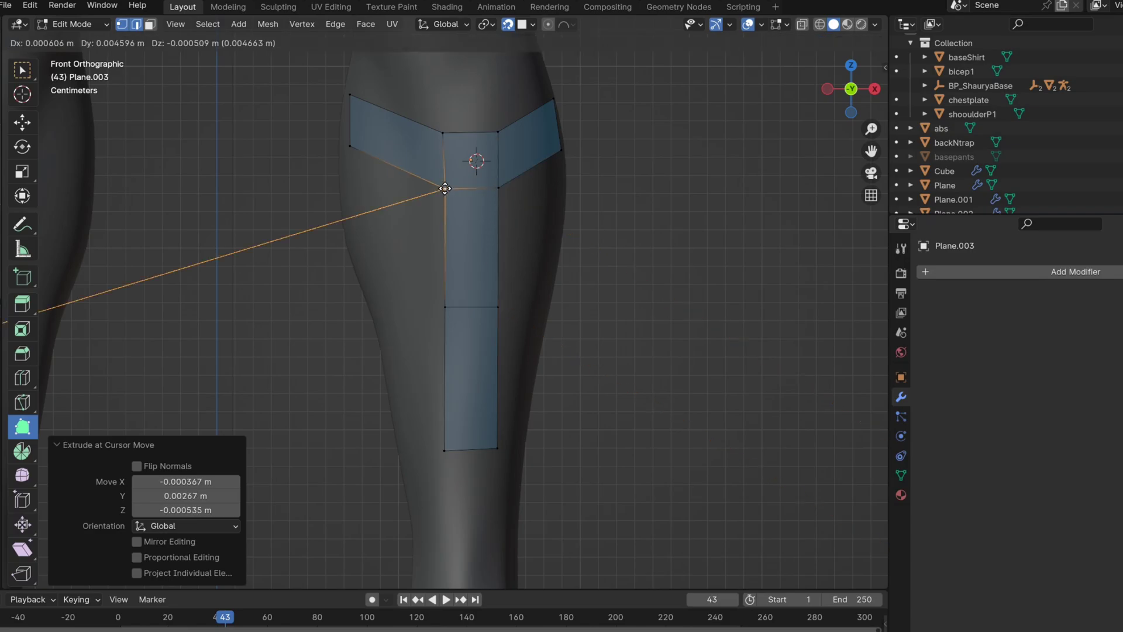
click(443, 136)
click(492, 133)
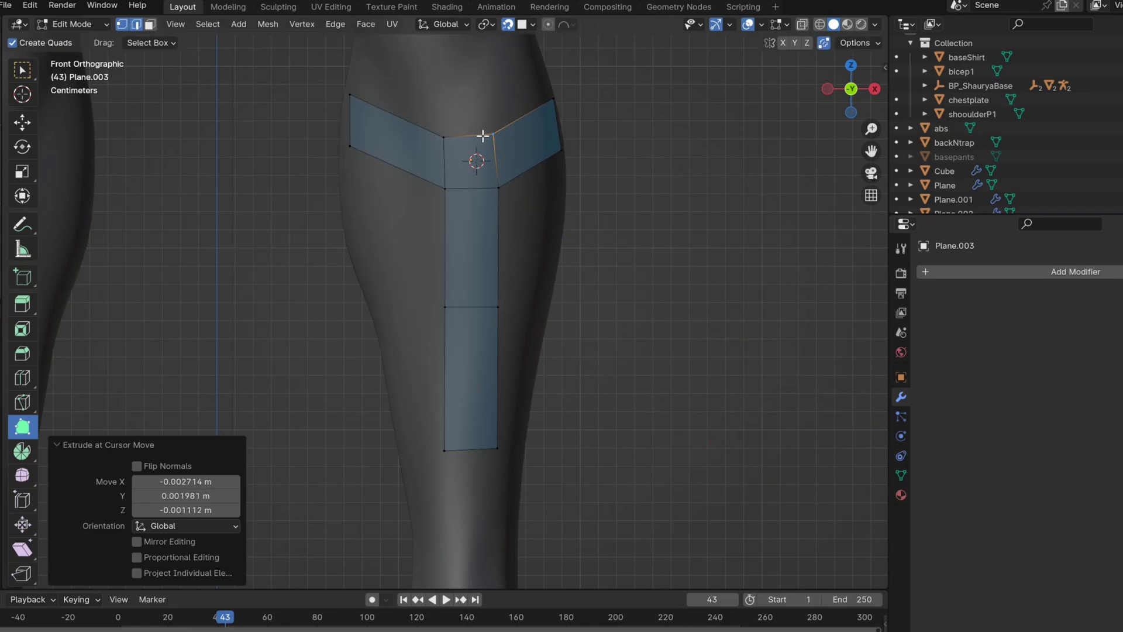
click(443, 140)
click(449, 447)
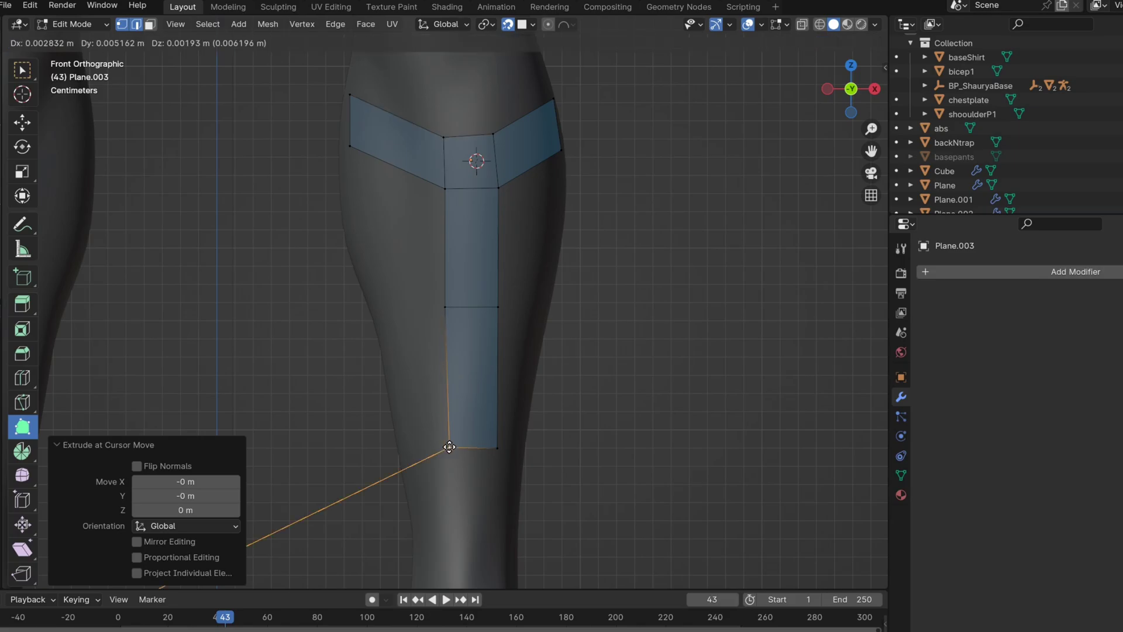
drag(496, 448, 494, 447)
drag(498, 306, 494, 306)
Extrude the center column's outer edges around the side of the leg and fit the new faces' vertices together.
drag(497, 249, 563, 223)
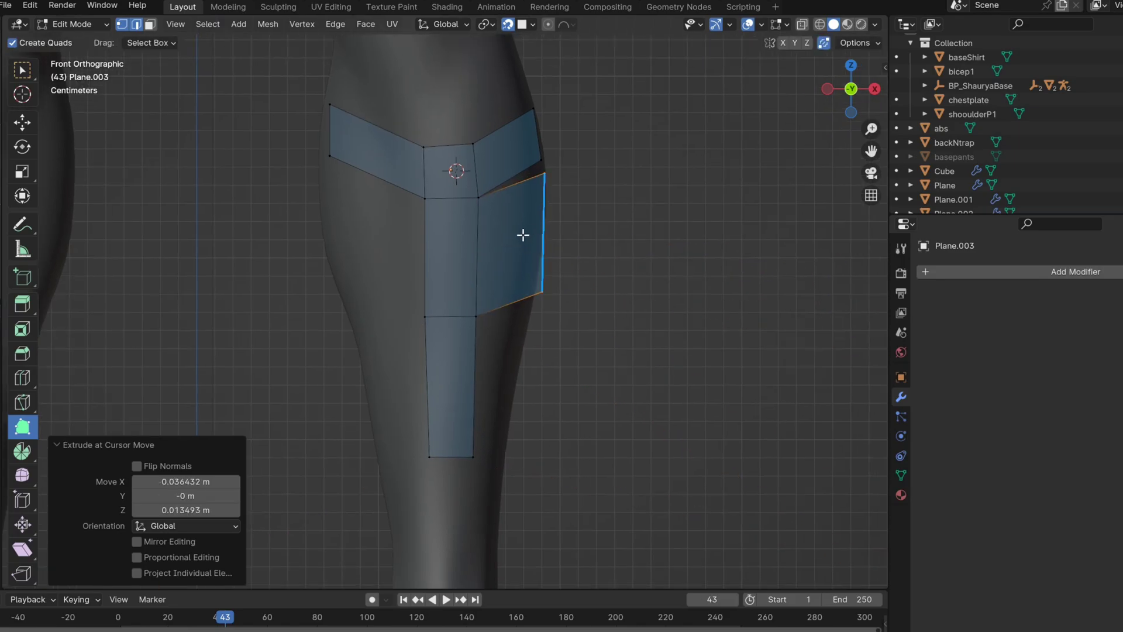
middle_drag(521, 233, 524, 190)
drag(501, 155, 583, 142)
drag(539, 283, 574, 270)
drag(507, 384, 578, 364)
drag(570, 294, 577, 273)
drag(581, 432, 561, 455)
Extrude the center column's inner edges around the leg and align the new faces' vertices with the upper band.
middle_drag(508, 413, 583, 391)
drag(389, 249, 271, 240)
drag(271, 176, 274, 154)
drag(271, 298, 298, 295)
middle_drag(299, 296, 328, 300)
drag(386, 386, 291, 297)
drag(284, 463, 316, 447)
drag(294, 295, 294, 294)
Add a Multiresolution modifier to the shin guard mesh.
middle_drag(297, 350, 453, 372)
scroll(453, 369, up, 2)
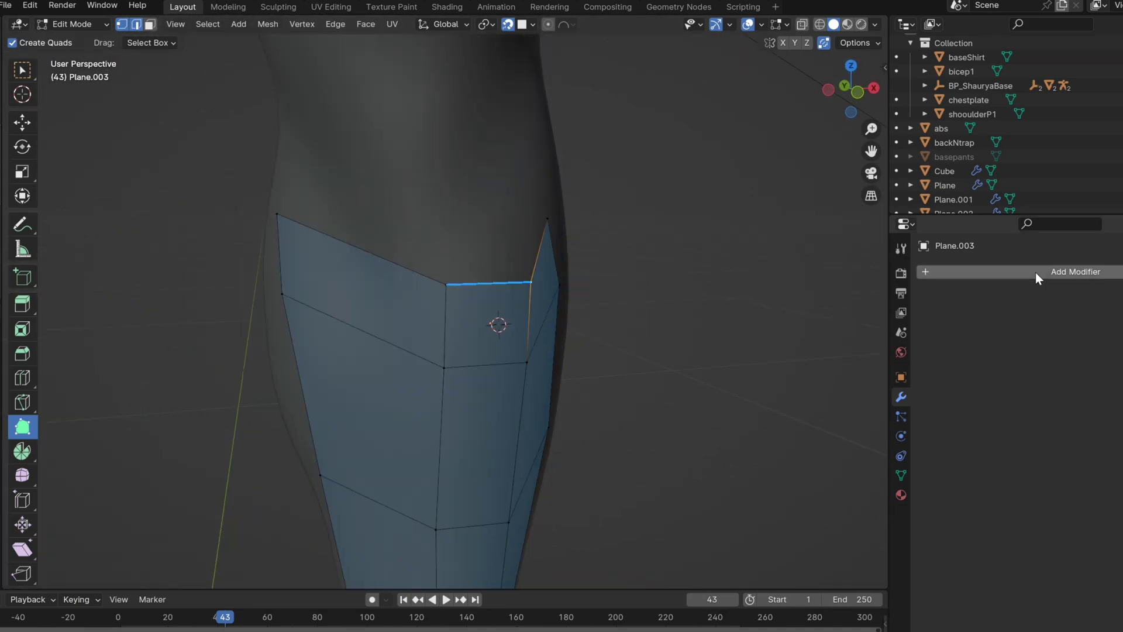
click(1034, 273)
click(1033, 273)
key(Down)
key(Down)
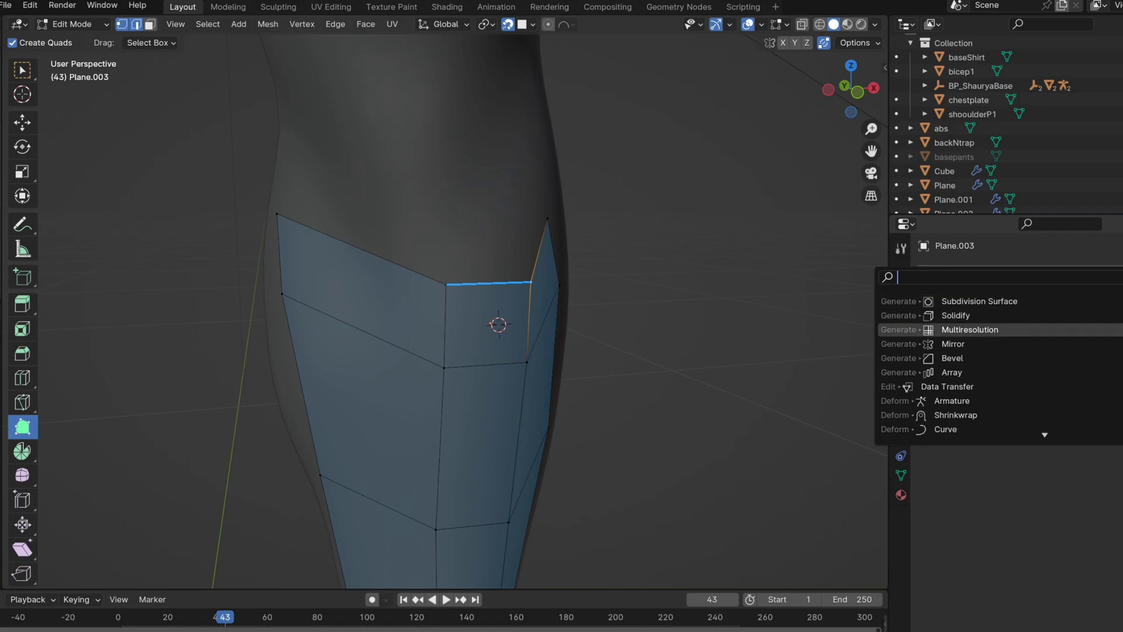
click(990, 331)
Add a Solidify modifier to the shin guard mesh after the Multiresolution modifier.
click(1040, 267)
click(1012, 265)
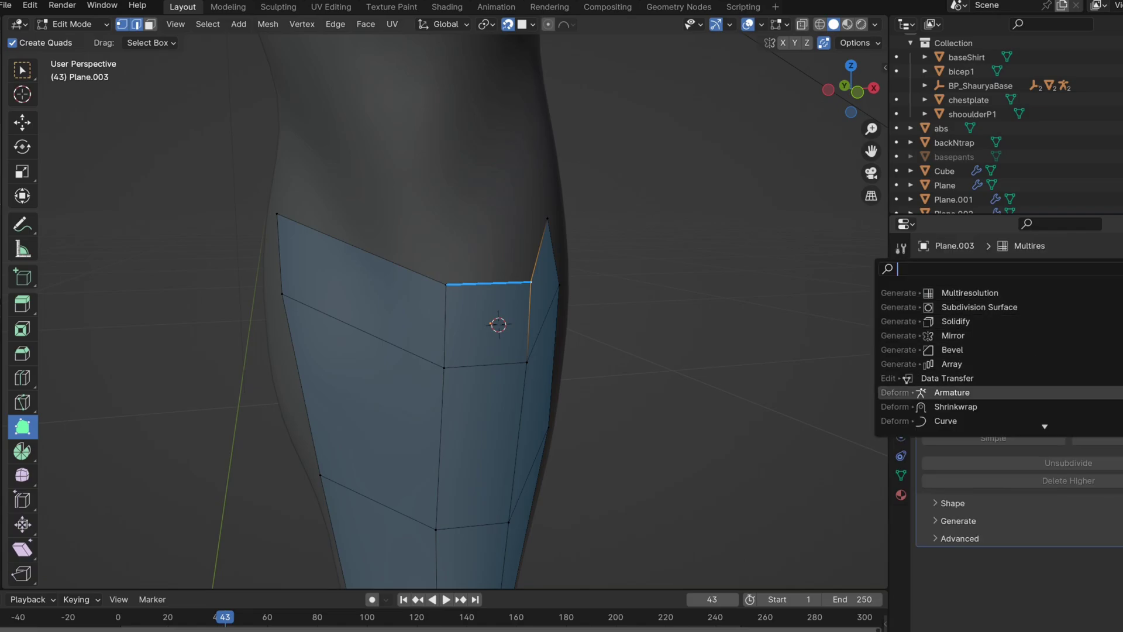
key(Up)
key(Up)
key(Up)
key(Up)
key(Up)
key(Up)
key(Down)
key(Return)
Leave mesh editing and set the shin guard's Solidify thickness to about -0.44.
key(Tab)
middle_drag(474, 327, 449, 358)
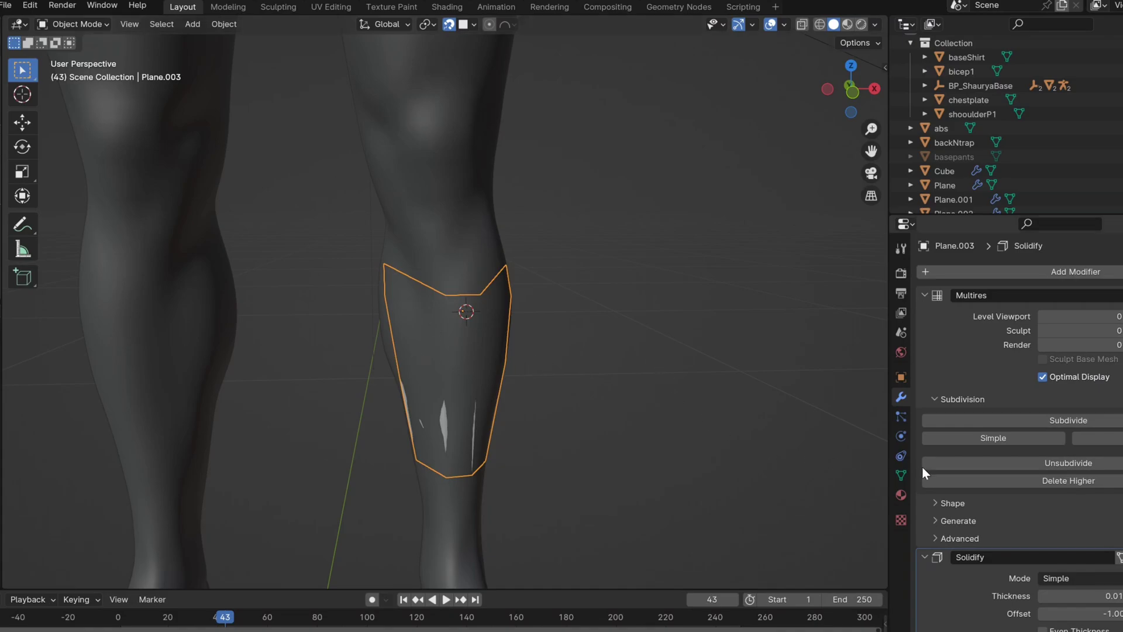
scroll(1013, 489, down, 5)
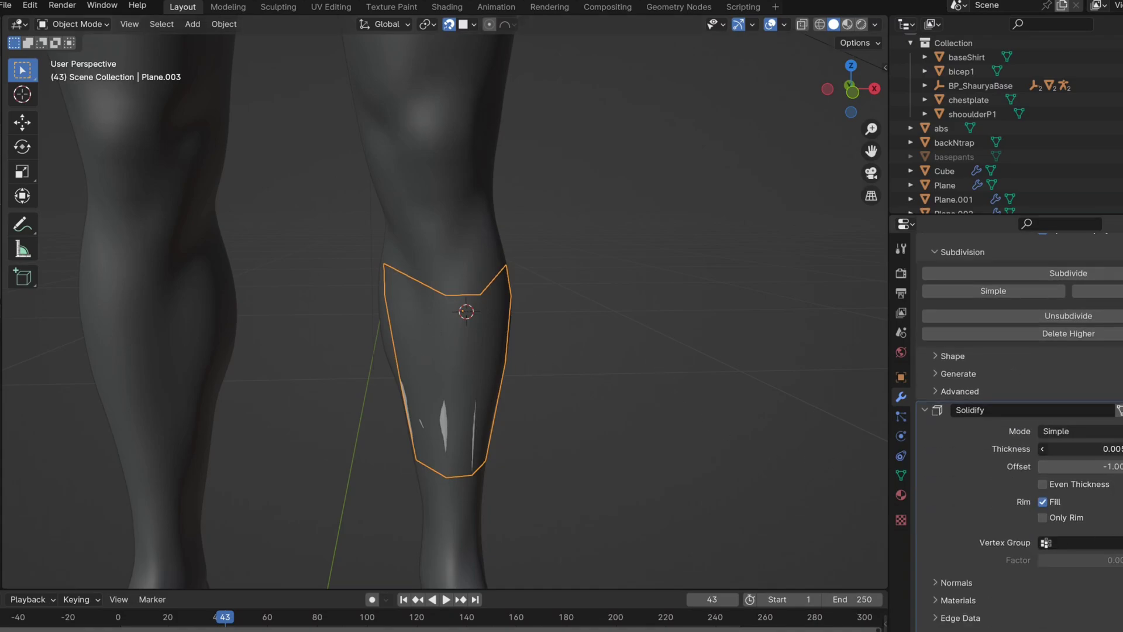
drag(1082, 449, 1044, 449)
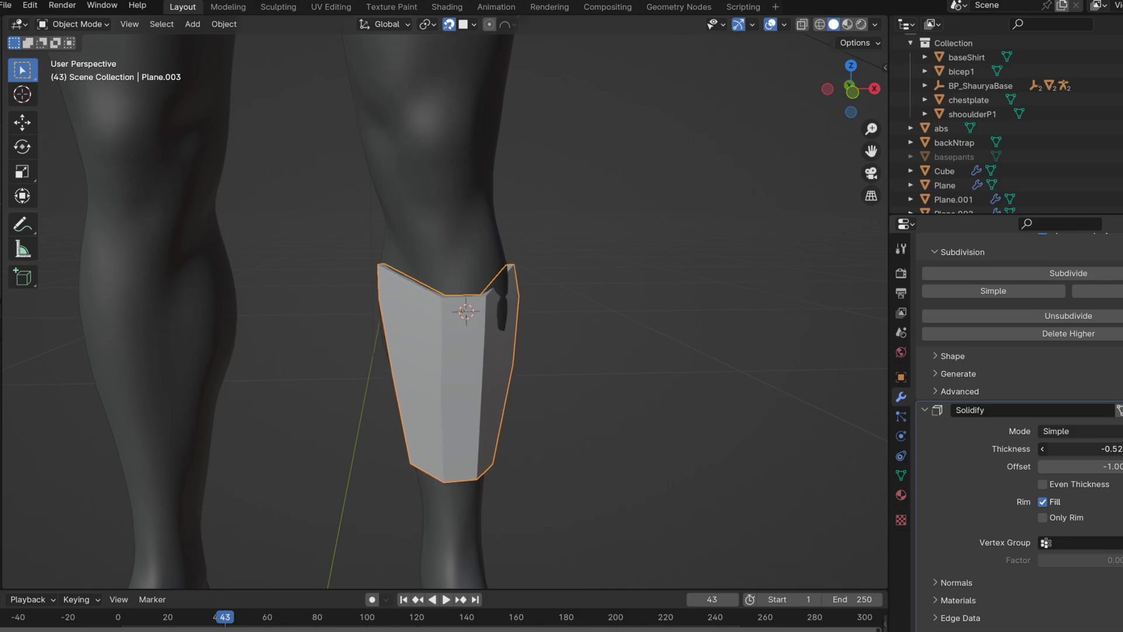
Move the shin guard about 0.0126 m along negative Y, out from the leg surface, with snapping off.
middle_drag(559, 387, 462, 335)
key(g)
key(y)
click(462, 334)
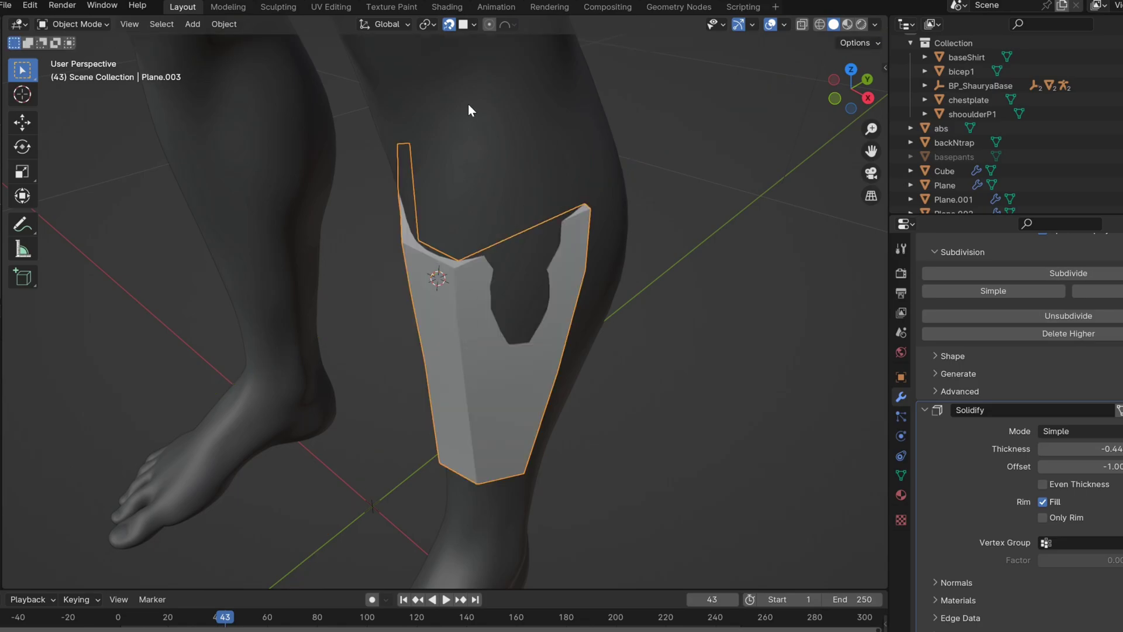
key(g)
key(y)
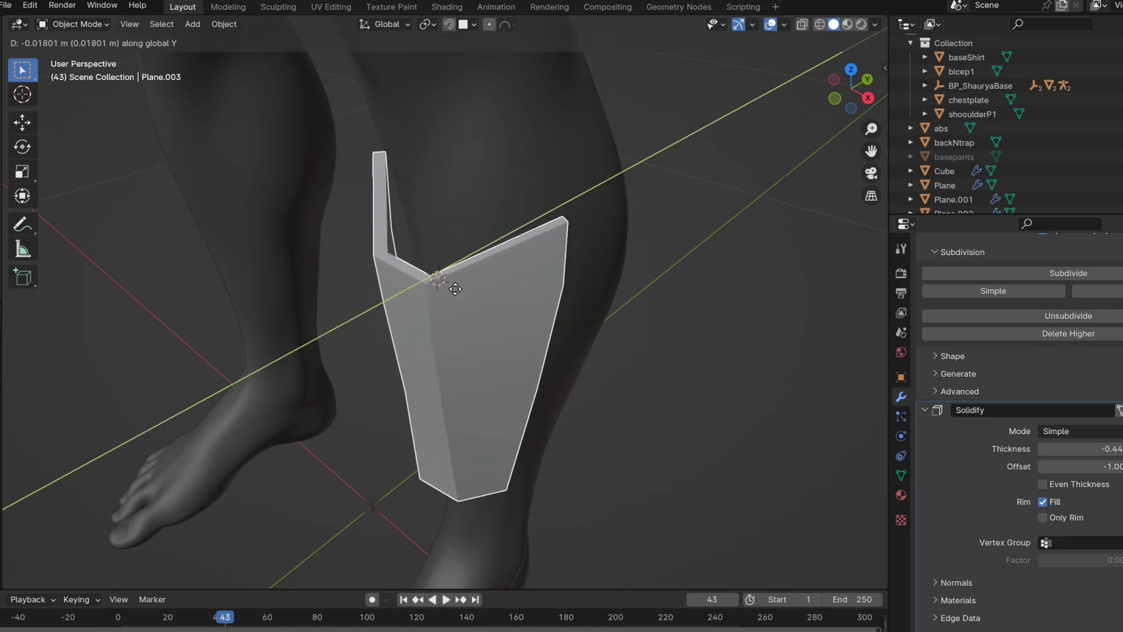
click(463, 286)
Scale the shin guard along X by about 1.123 and adjust its position along Y.
key(s)
key(x)
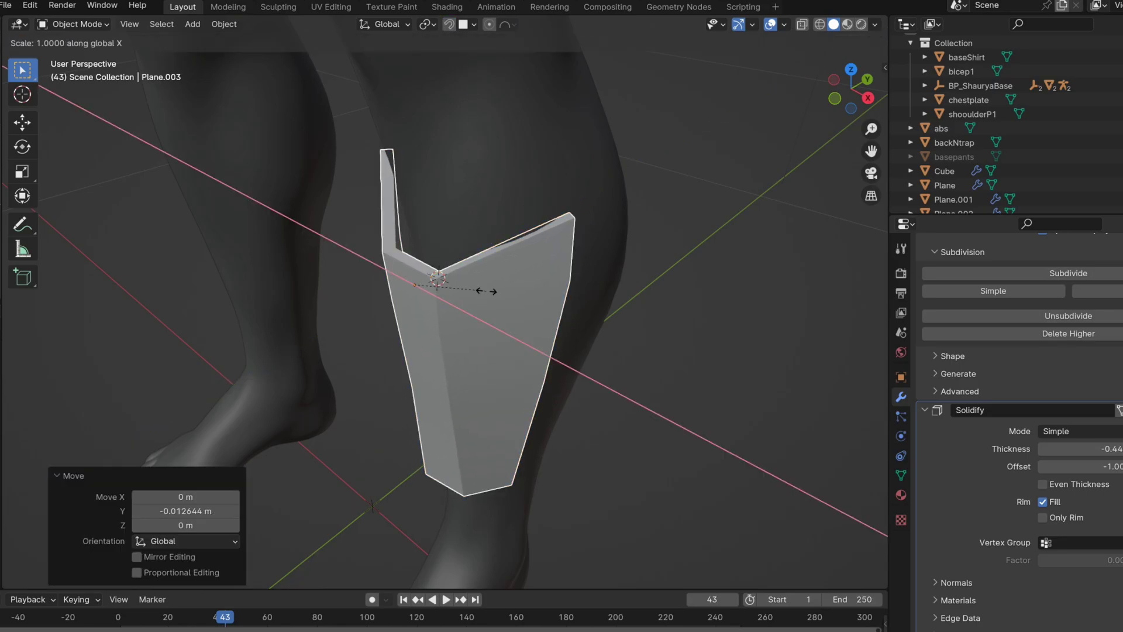
click(493, 296)
key(g)
key(y)
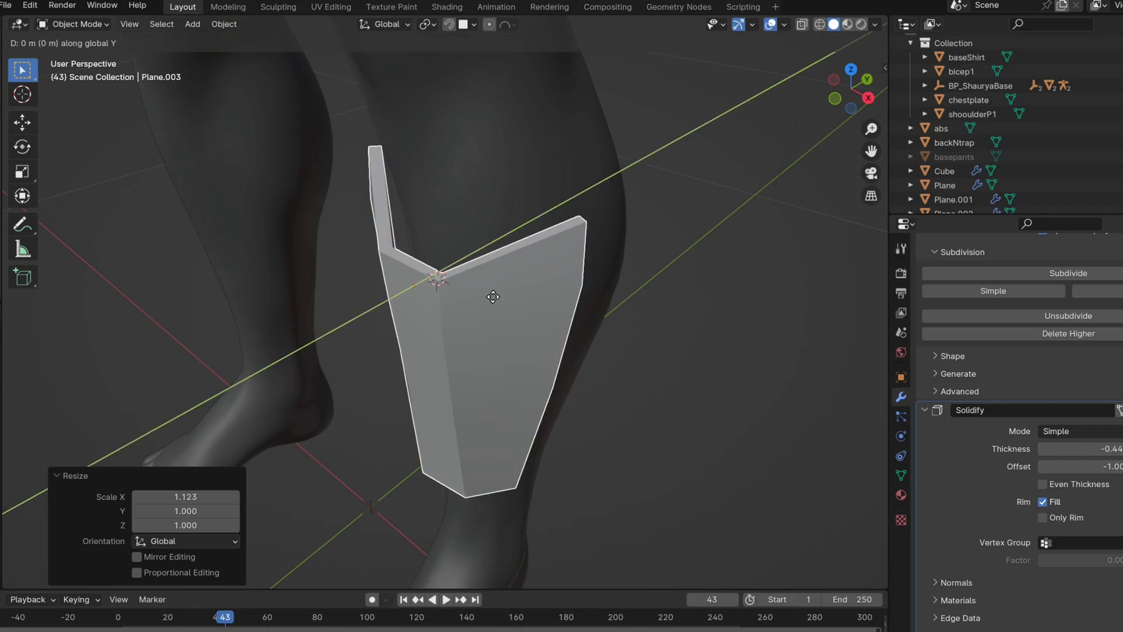
click(500, 296)
middle_drag(500, 295, 532, 395)
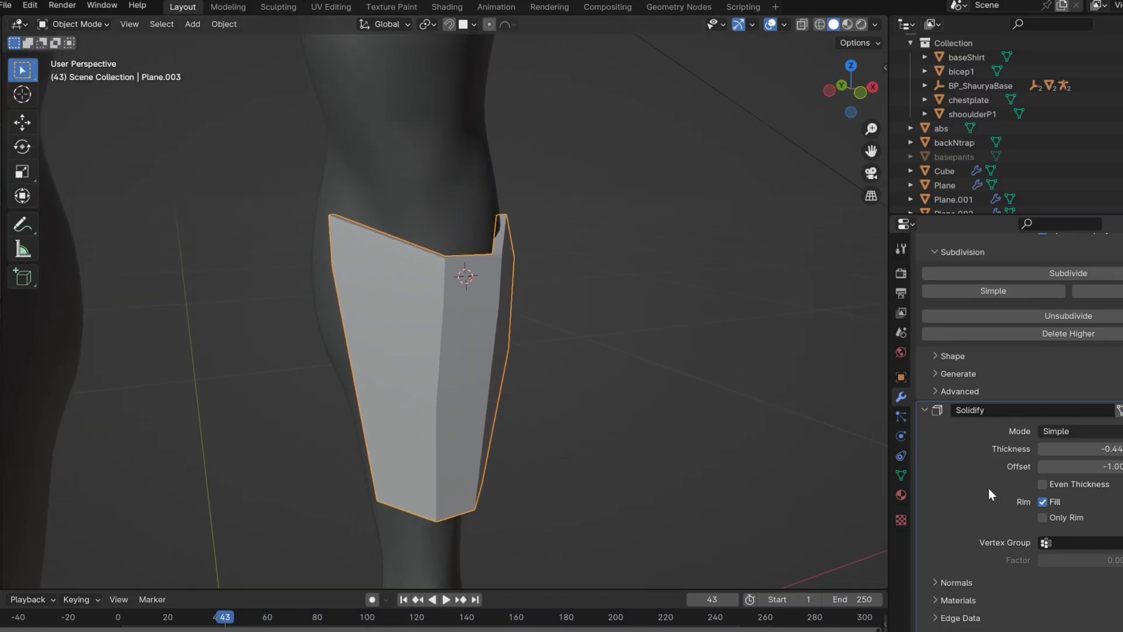
Apply the shin guard's Solidify modifier and start editing its mesh.
key(ctrl+x)
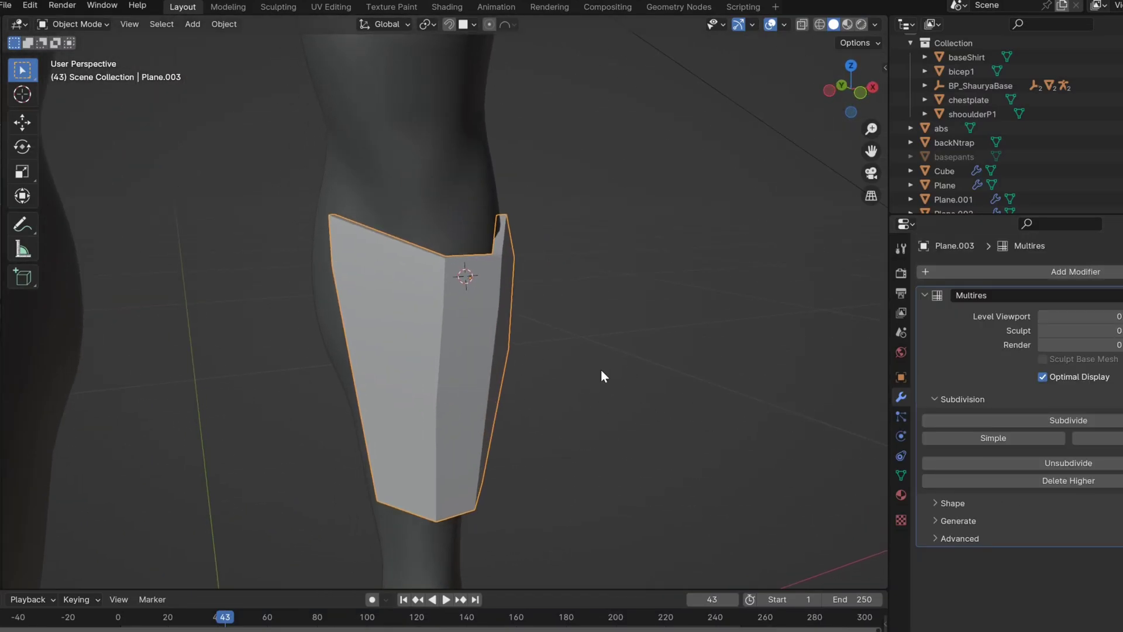
key(Tab)
scroll(434, 314, up, 4)
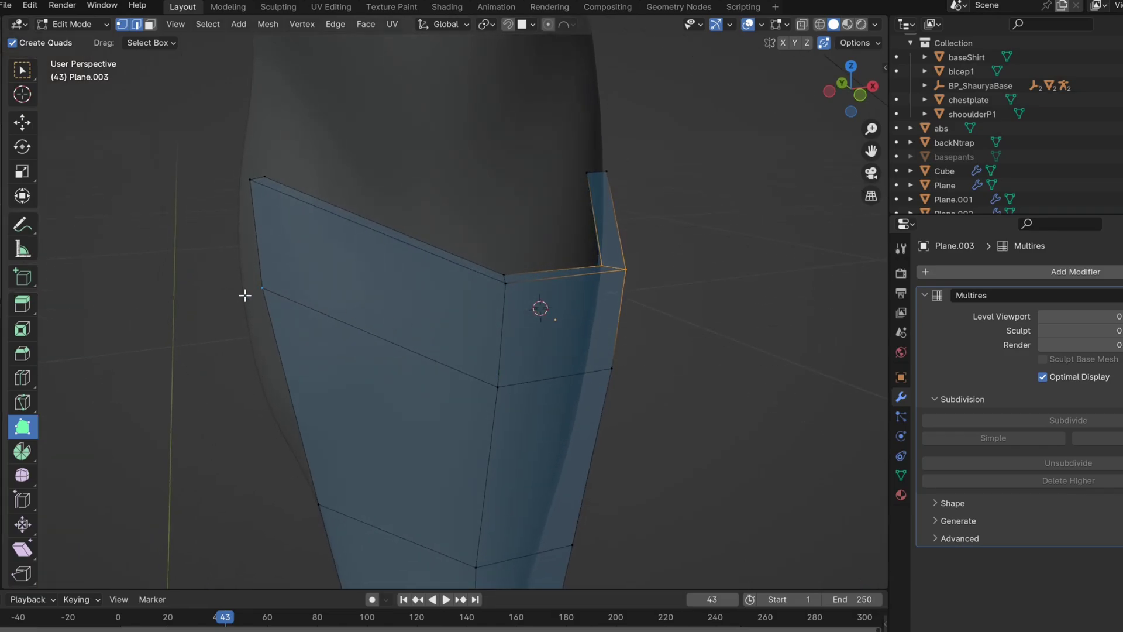
Switch to the selection tool and turn off the Retopology overlay.
click(27, 80)
click(787, 24)
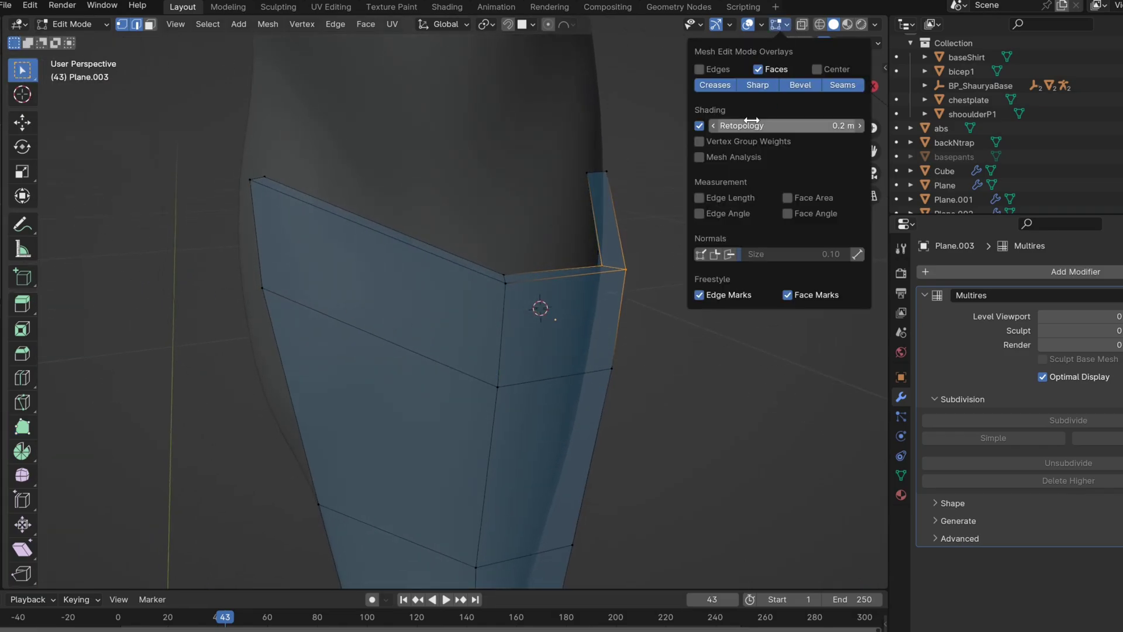
click(700, 126)
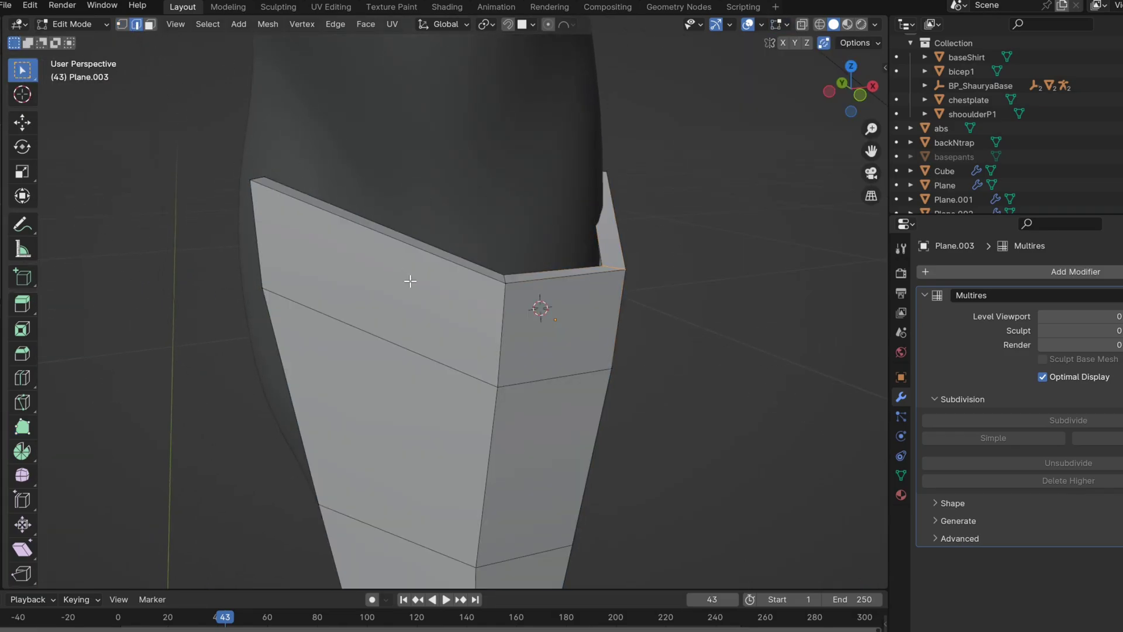
Select the outer edge loop around the shin guard's rim and bevel it slightly.
middle_drag(532, 276, 562, 269)
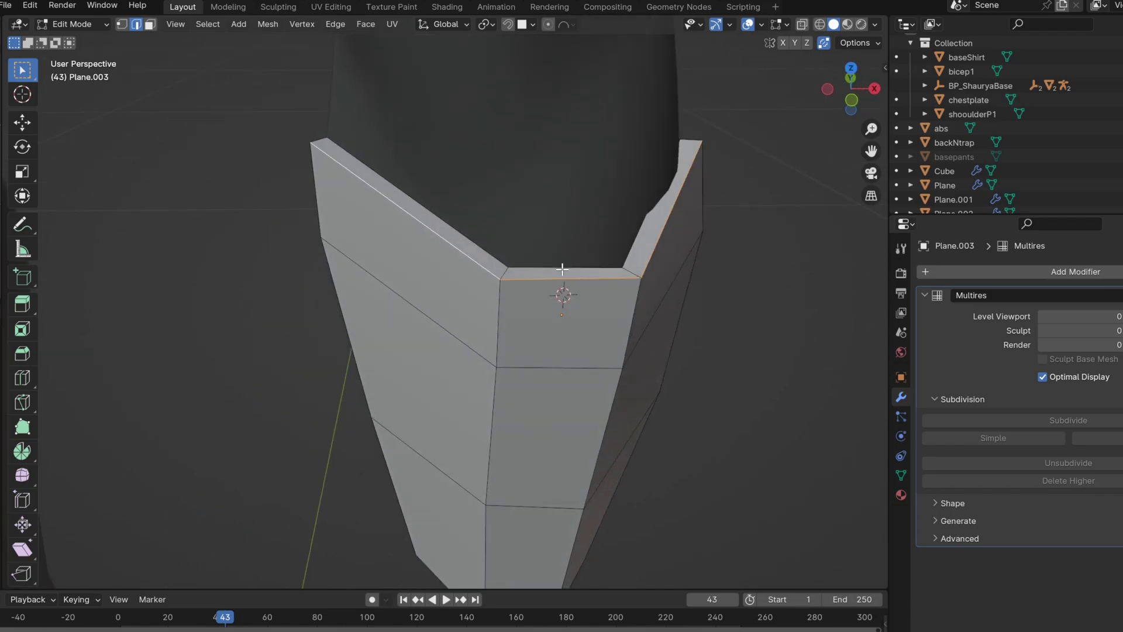
middle_drag(686, 260, 772, 219)
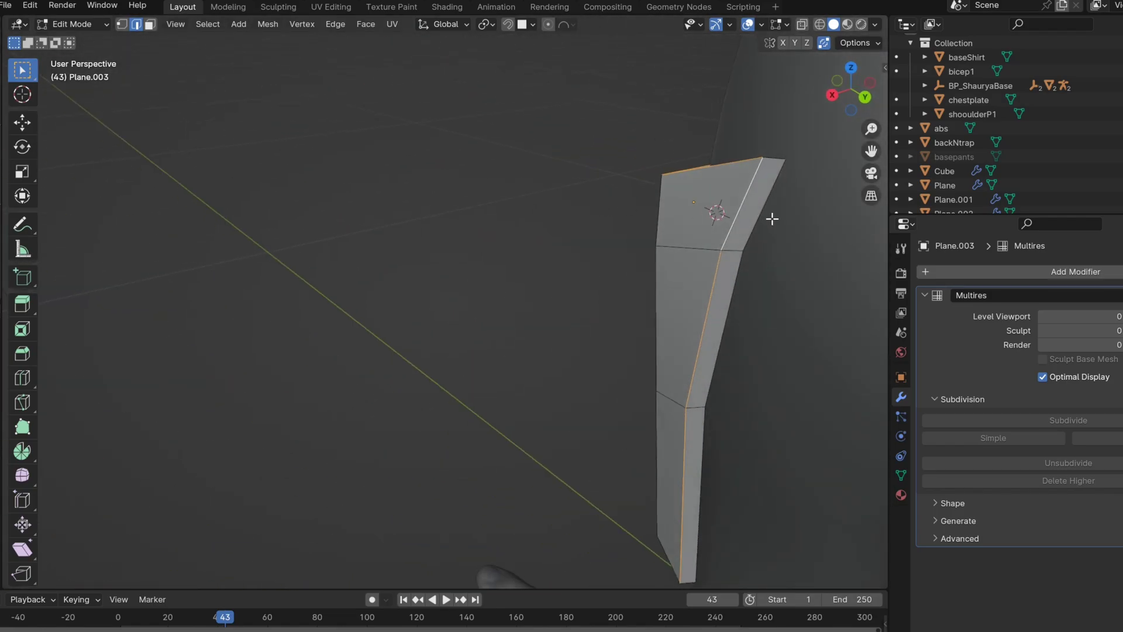
middle_drag(653, 275, 24, 302)
middle_drag(157, 262, 82, 273)
middle_drag(283, 288, 525, 265)
middle_drag(479, 318, 626, 406)
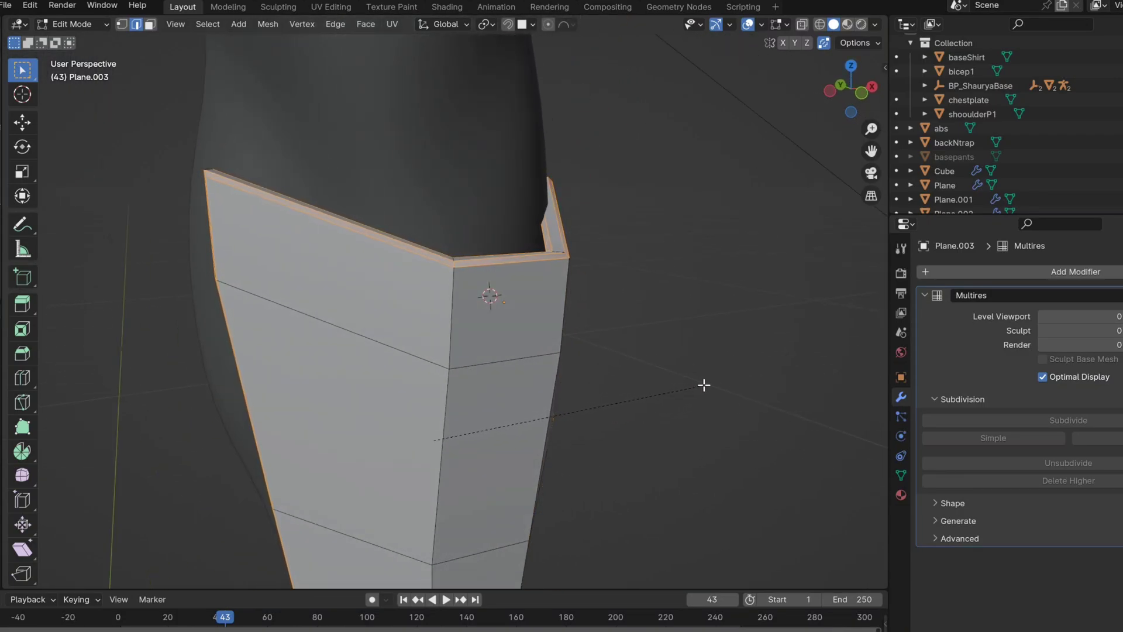
click(455, 328)
Bevel the short edges at the shin guard's upper and lower outer corners.
middle_drag(448, 348, 346, 293)
alt+click(295, 240)
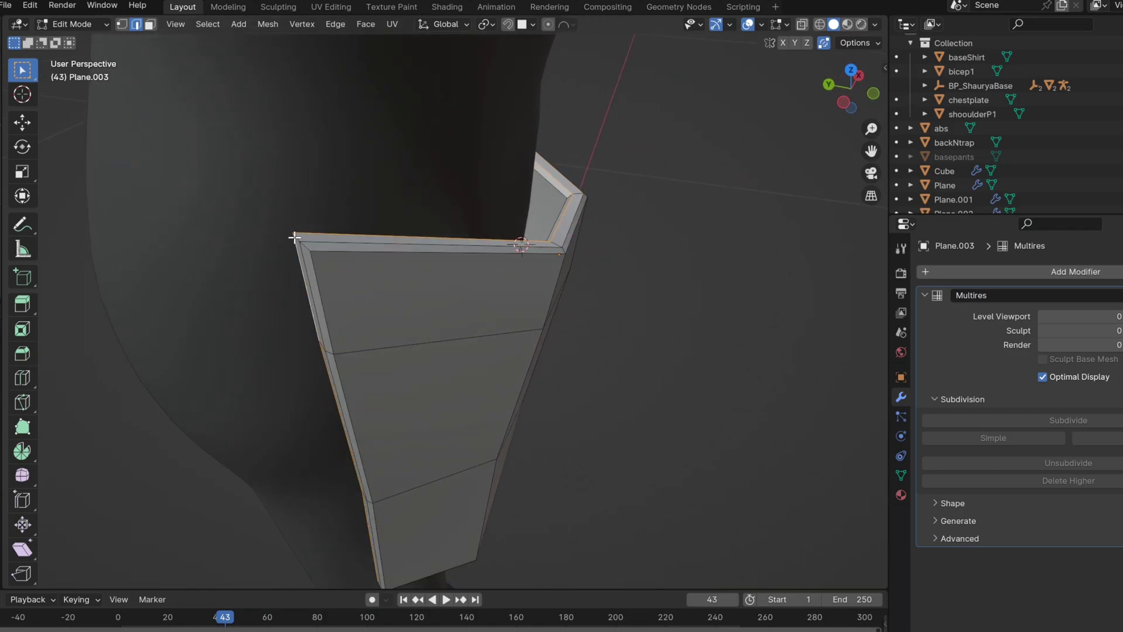
alt+click(299, 241)
alt+click(296, 239)
middle_drag(338, 250, 239, 350)
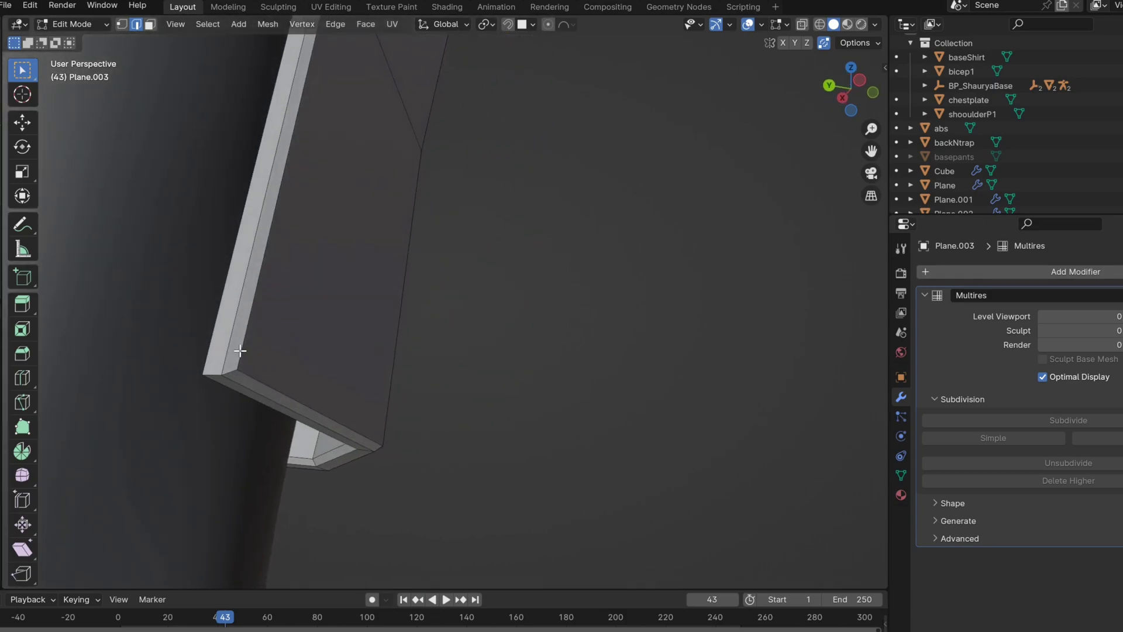
middle_drag(343, 353, 443, 412)
click(433, 345)
Bevel the two vertical edge lines bordering the center column and leave mesh editing.
alt+click(465, 361)
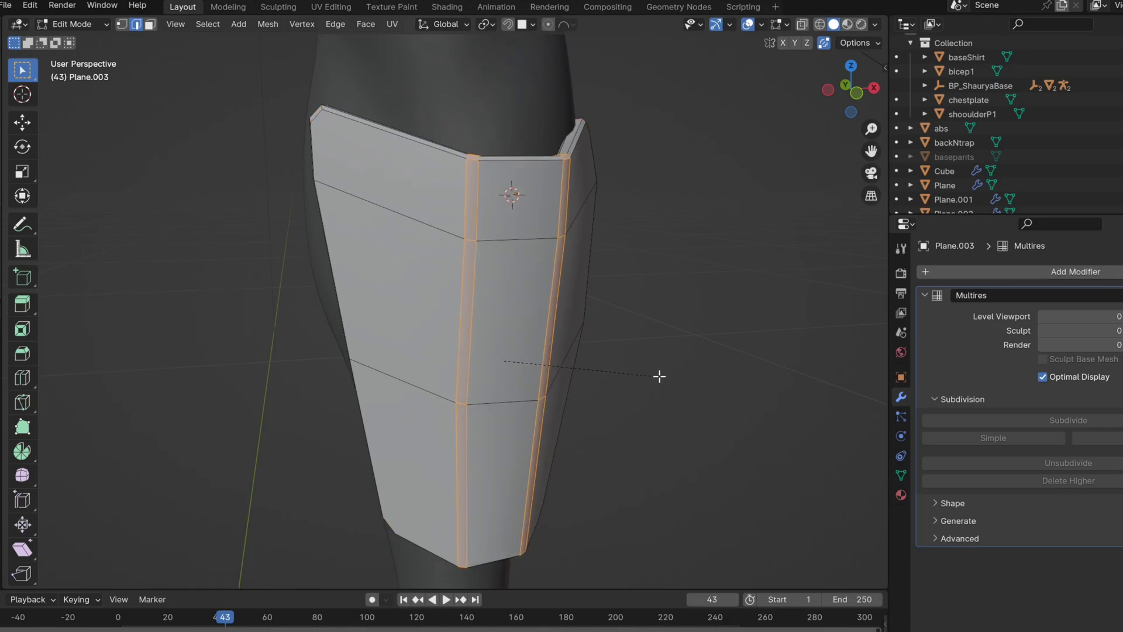
click(634, 365)
key(Tab)
Shade the shin guard smooth with Auto Smooth at 30° and subdivide its Multiresolution modifier to level 2.
middle_drag(511, 375, 486, 393)
right_click(521, 345)
click(521, 345)
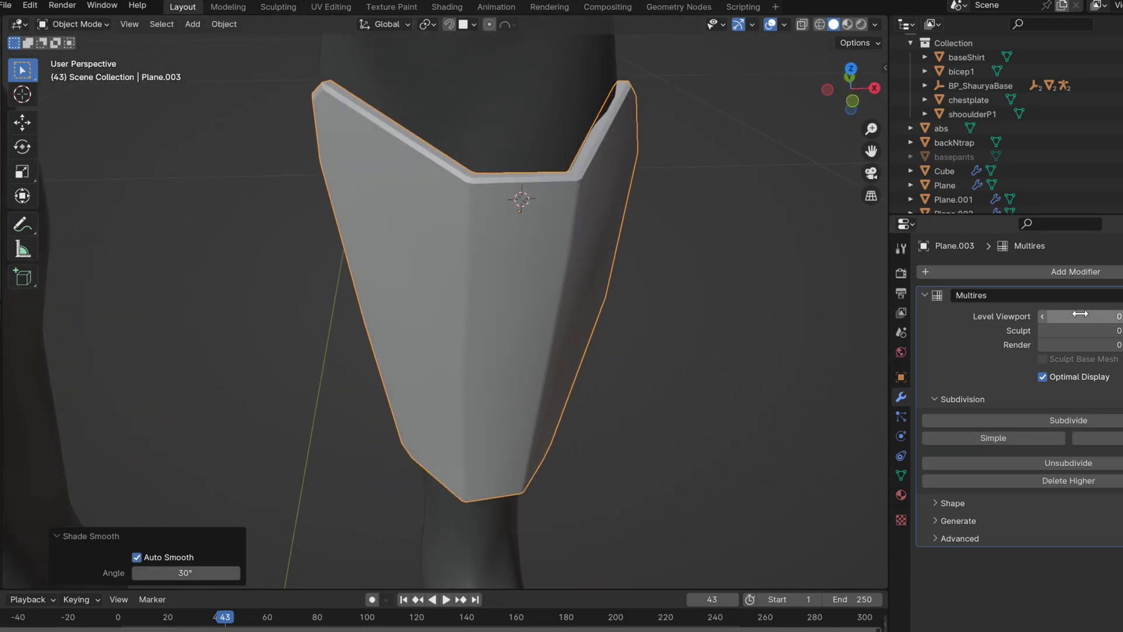
click(1063, 422)
click(1062, 421)
middle_drag(530, 318, 602, 304)
Add a Subdivision Surface modifier after the Multiresolution modifier.
click(999, 273)
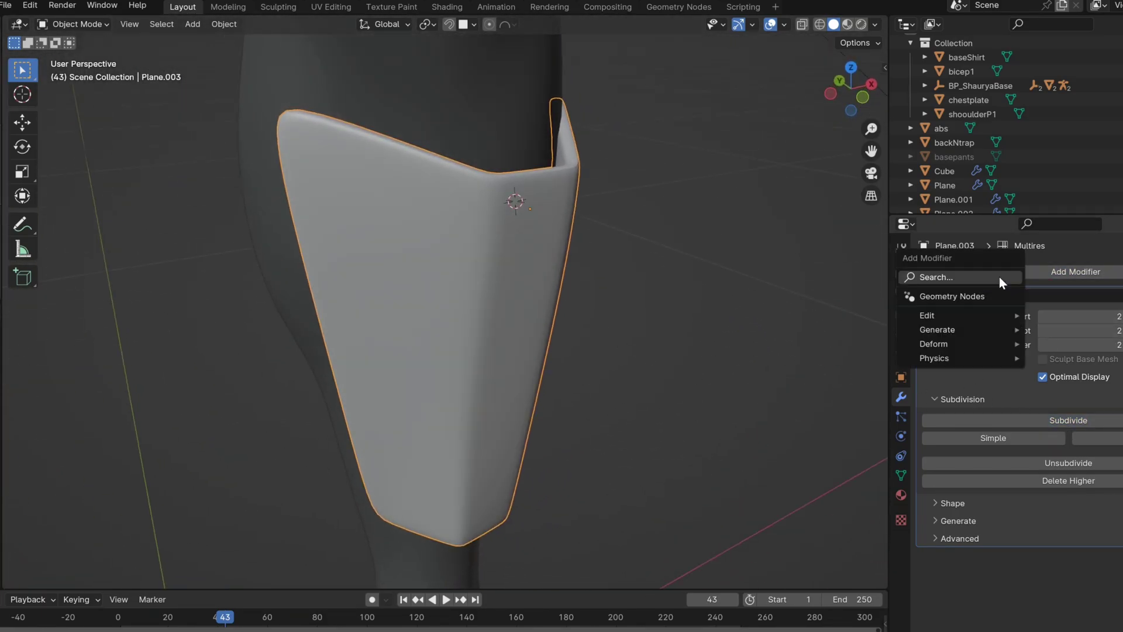
mouse_move(960, 329)
click(971, 308)
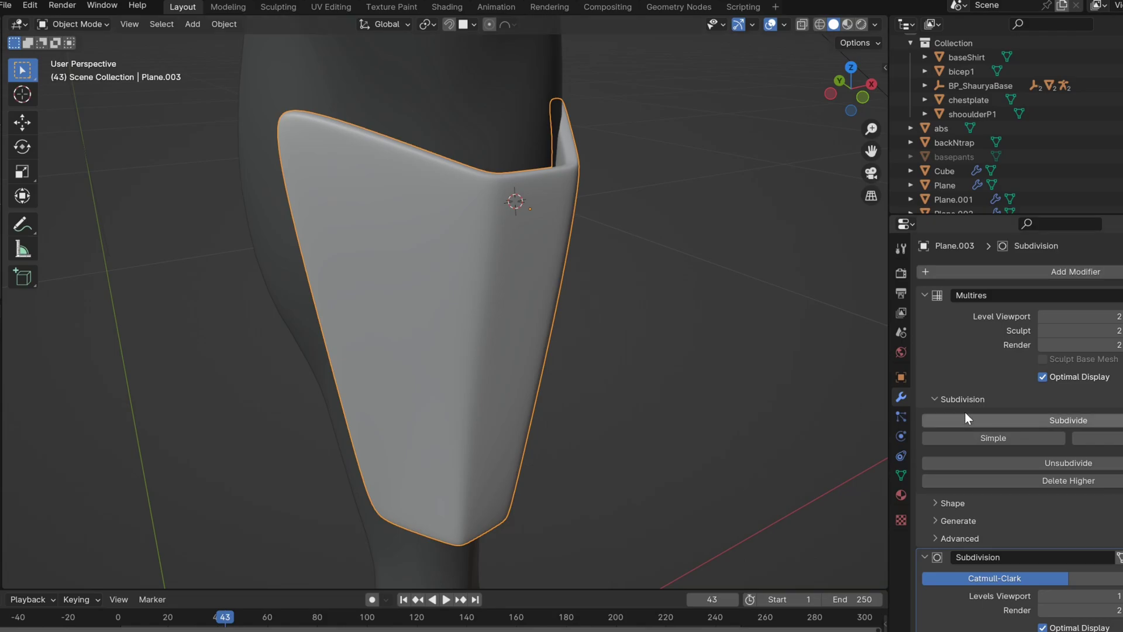
Assign an existing gray-brown material to the shin guard.
click(902, 493)
click(926, 331)
click(928, 445)
click(900, 397)
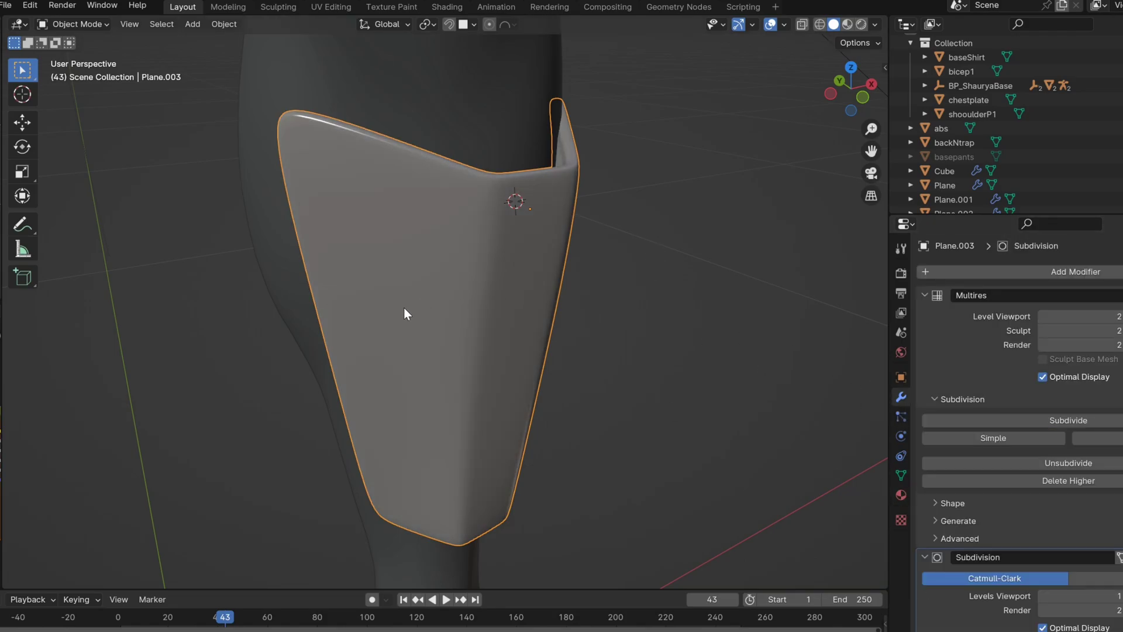
middle_drag(404, 309, 413, 314)
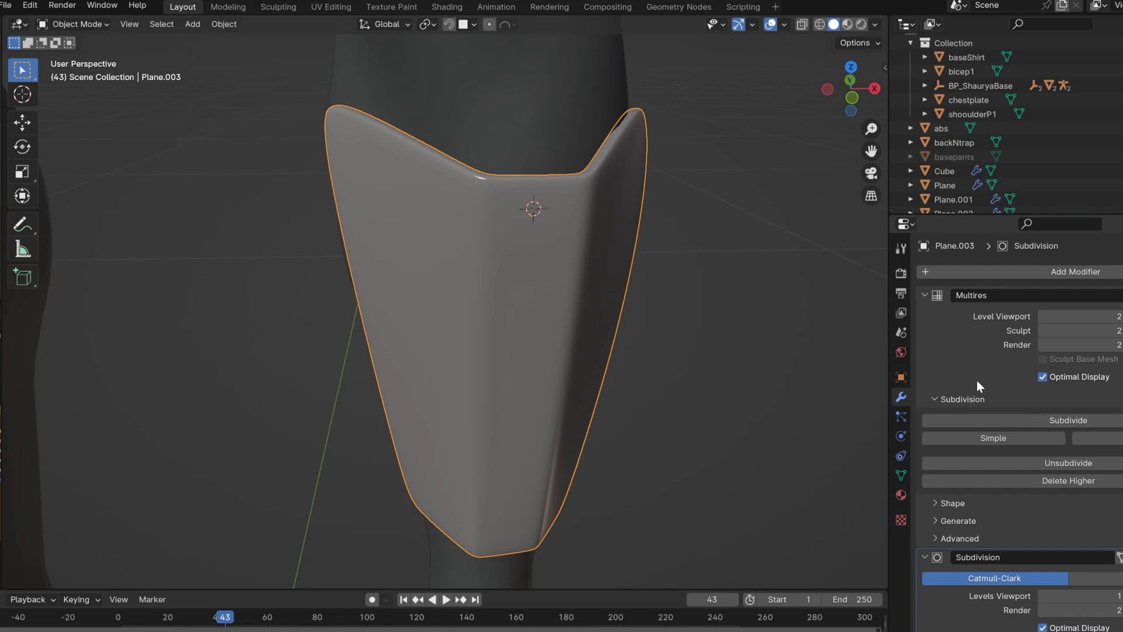
Apply the Multiresolution modifier and open the subdivided shin guard mesh for editing.
scroll(511, 285, down, 2)
middle_drag(579, 315, 484, 268)
key(ctrl+a)
key(Tab)
Select four evenly spaced face blocks down the center column and inset them about 0.174 m.
scroll(544, 307, up, 3)
drag(485, 268, 536, 252)
key(3)
drag(477, 326, 521, 343)
mouse_move(526, 375)
middle_down()
mouse_move(530, 403)
mouse_move(459, 388)
middle_up()
drag(456, 389, 519, 400)
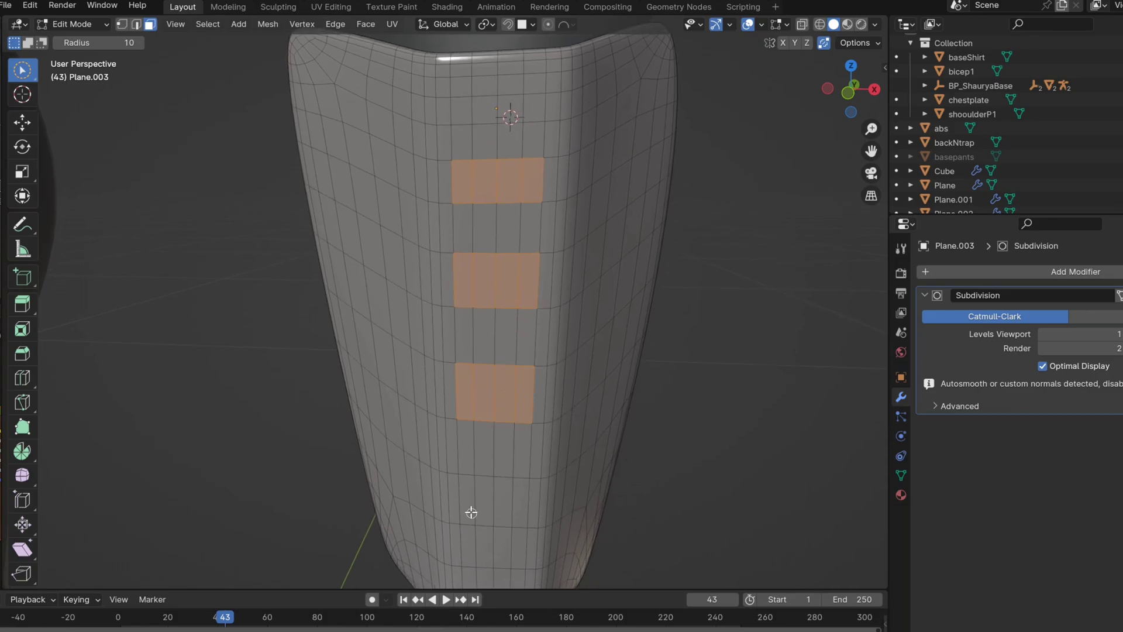
drag(471, 513, 507, 499)
key(i)
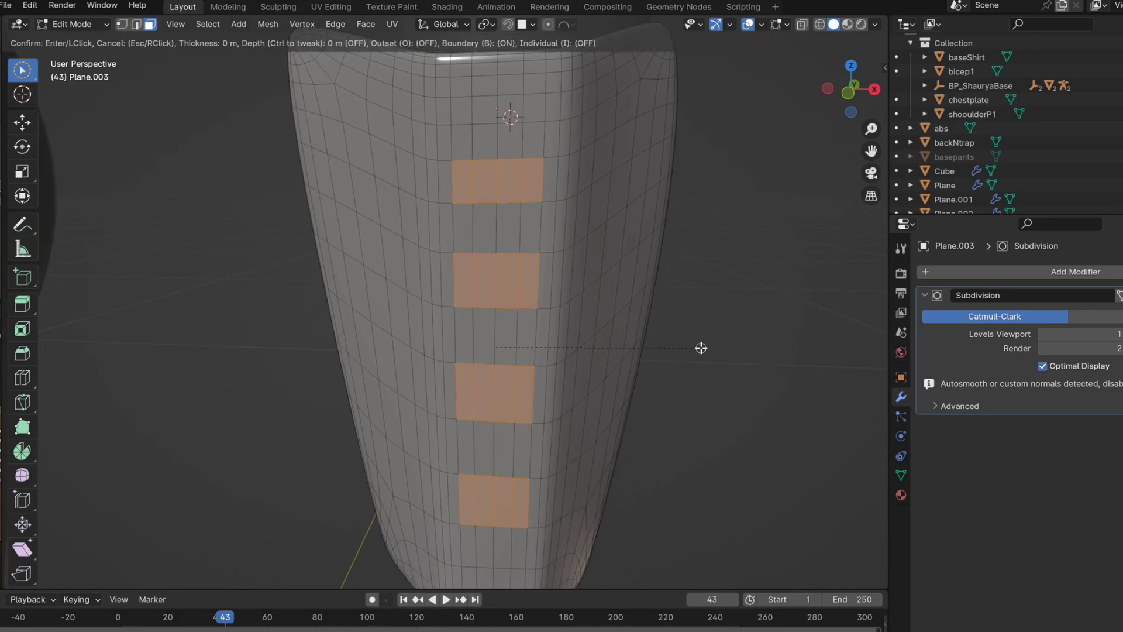
click(691, 349)
Extrude the four inset center blocks inward about 0.0028 m to form recesses.
middle_drag(559, 339, 548, 374)
key(e)
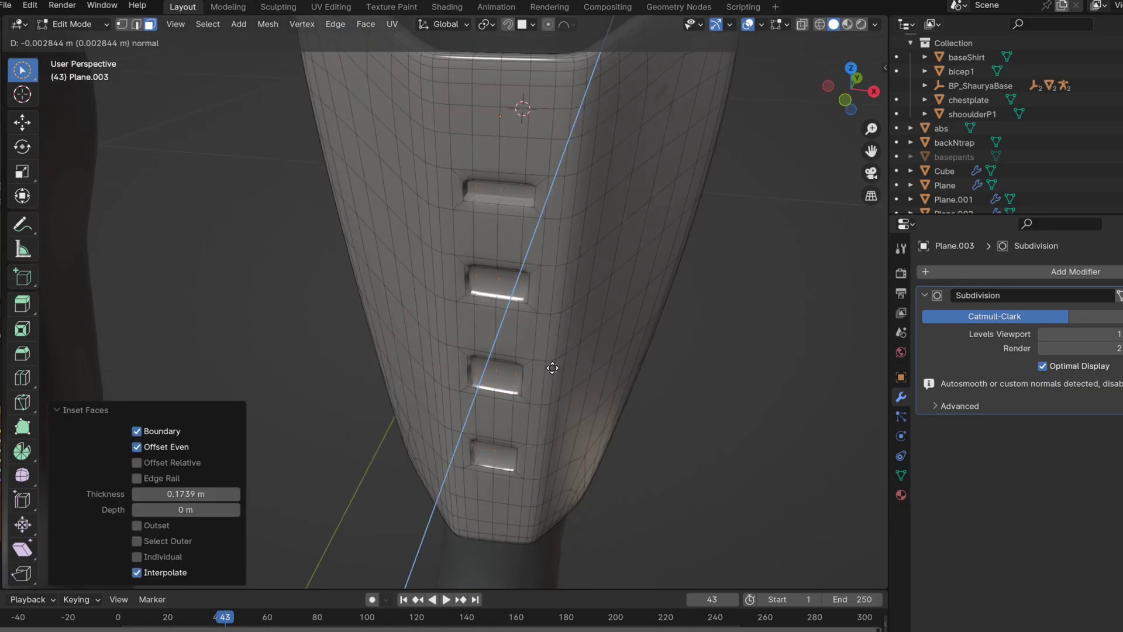
click(552, 367)
Leave mesh editing and set the Subdivision modifier's viewport level to 2.
key(Tab)
key(ctrl+2)
middle_drag(448, 308, 461, 267)
scroll(487, 269, down, 5)
Select a one-face-wide vertical strip near the outer edge of one side panel in mesh editing.
key(Tab)
scroll(351, 258, up, 4)
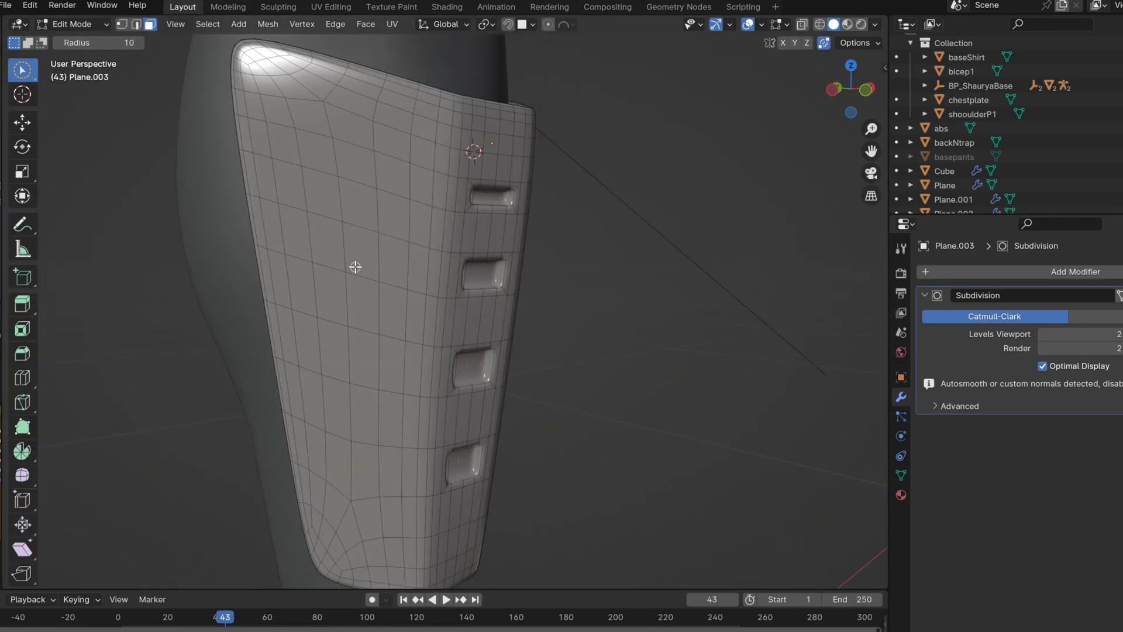
drag(276, 114, 314, 341)
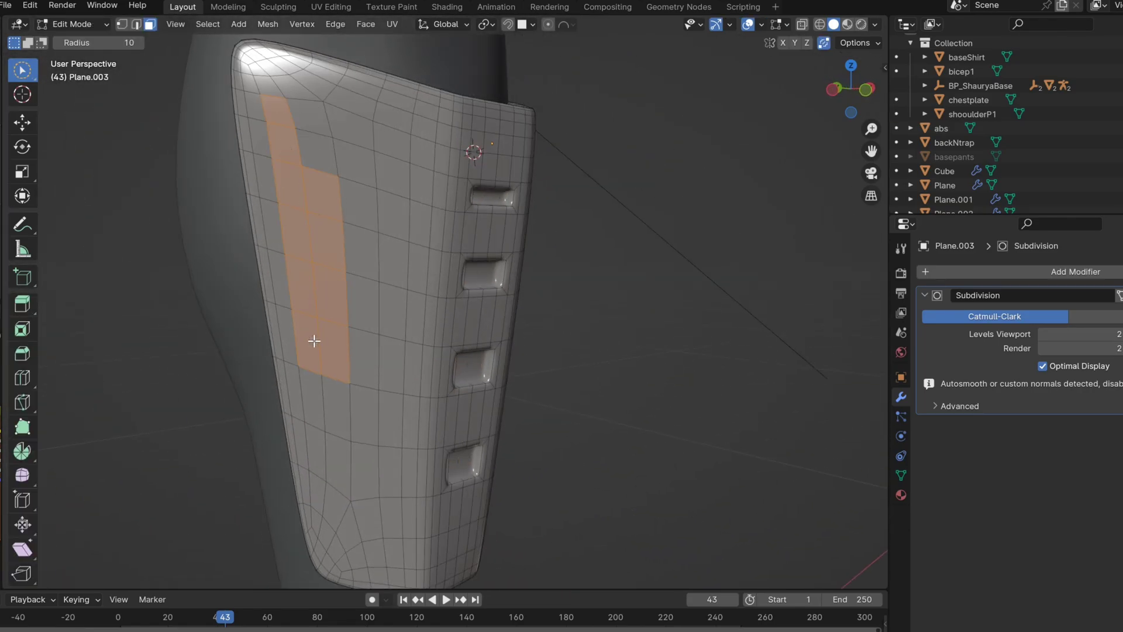
mouse_move(300, 153)
mouse_down()
mouse_move(283, 113)
mouse_move(306, 377)
mouse_up()
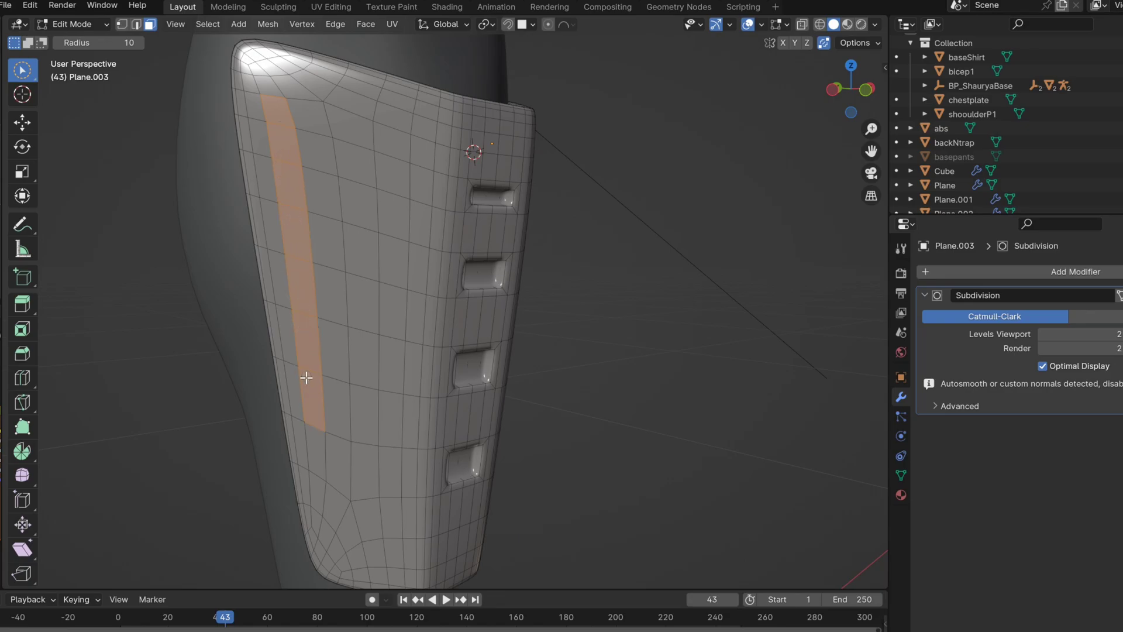
Add the matching vertical strip of faces on the opposite side panel to the selection.
middle_drag(396, 345, 345, 268)
drag(517, 128, 494, 421)
key(ctrl+z)
mouse_move(520, 130)
mouse_down()
mouse_move(502, 176)
mouse_move(487, 354)
mouse_up()
key(ctrl+z)
drag(517, 128, 498, 343)
middle_drag(489, 391, 539, 351)
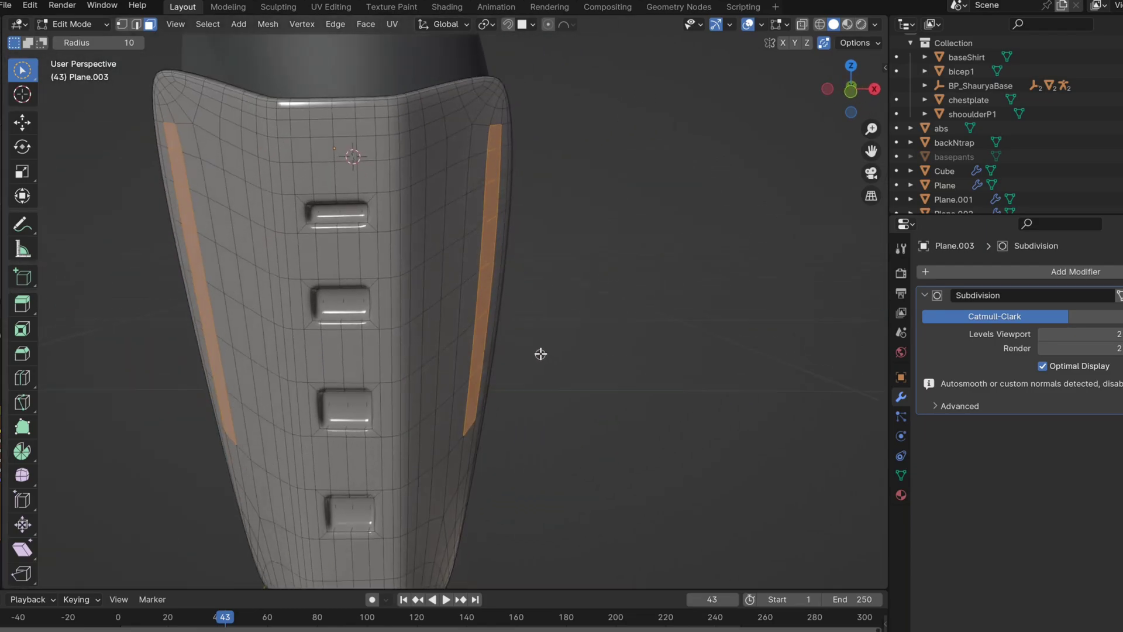
Inset the two selected side strips about 0.074 m.
middle_drag(414, 351, 377, 353)
middle_drag(473, 313, 503, 294)
key(i)
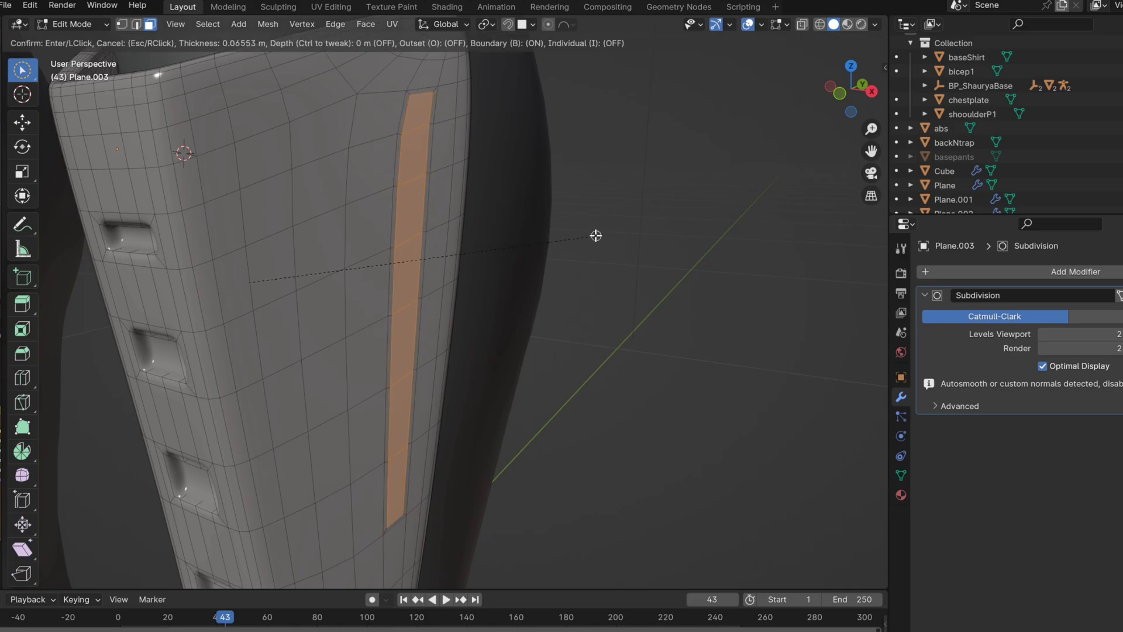
click(595, 234)
Extrude both side strips outward along their normals as raised ridges and leave mesh editing.
key(alt+e)
click(582, 257)
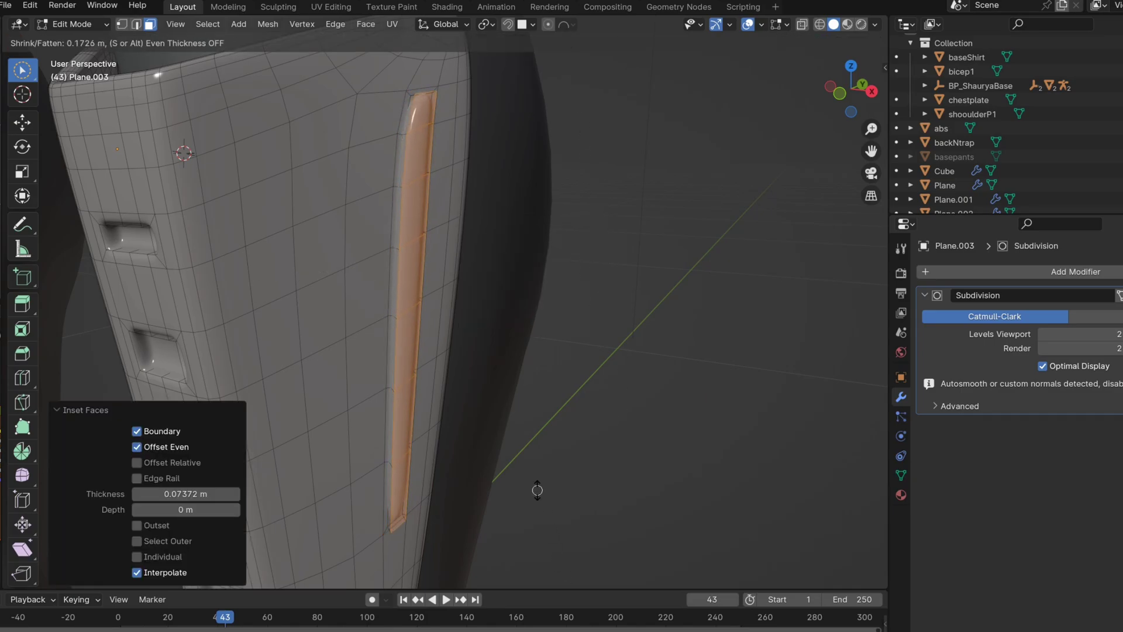
click(516, 422)
key(Tab)
scroll(505, 408, down, 5)
middle_drag(504, 406, 557, 391)
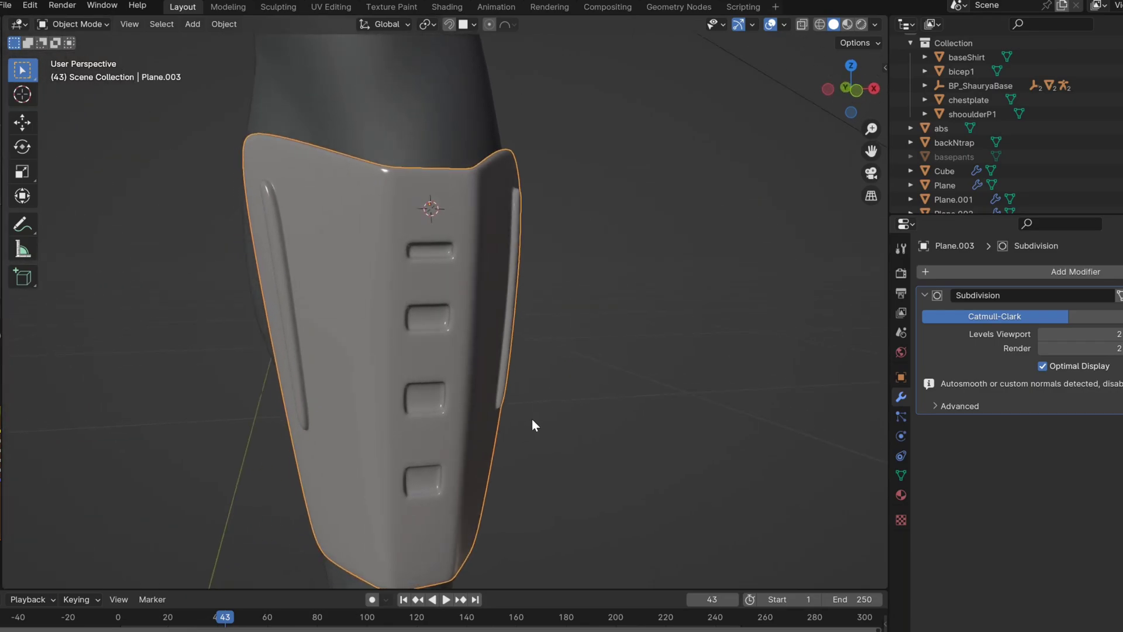
Raise the Subdivision modifier's viewport level to 3.
scroll(544, 418, up, 5)
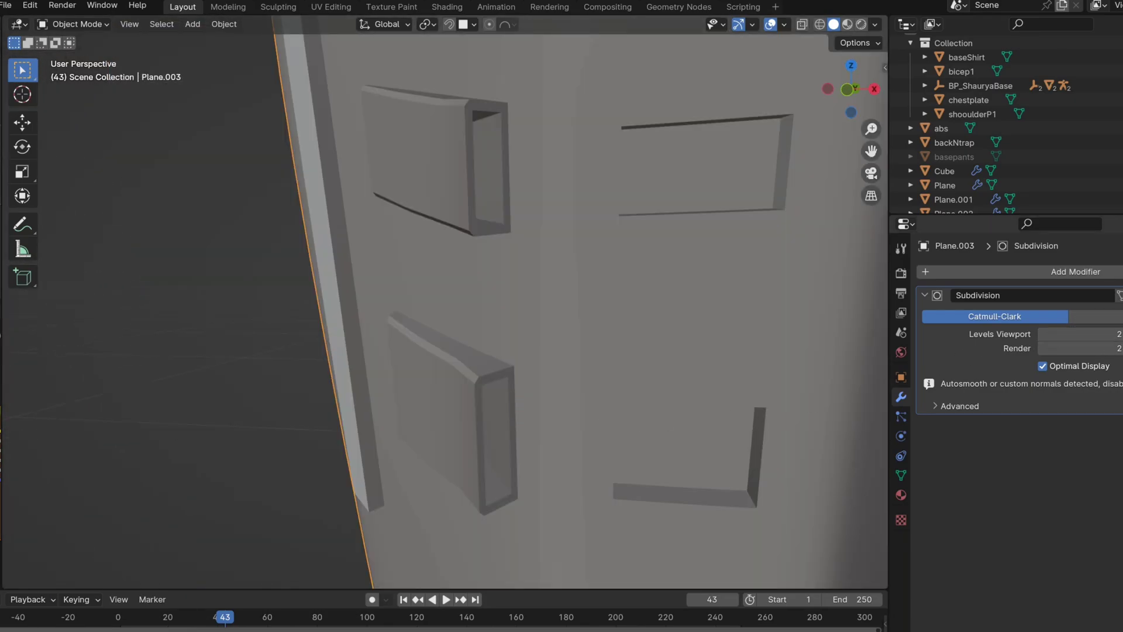
key(Tab)
middle_drag(581, 447, 485, 325)
scroll(536, 396, down, 3)
key(Tab)
click(1121, 334)
Enter mesh editing on the shin guard and select two separate two-face blocks on its plain side panel.
key(Tab)
drag(485, 325, 533, 303)
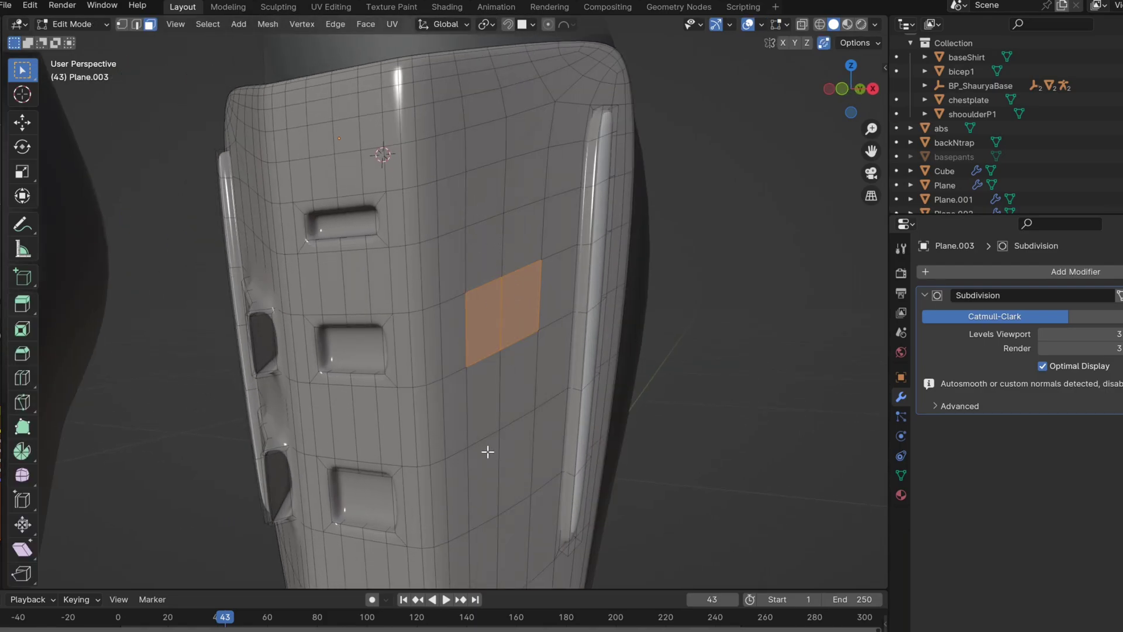
shift+drag(509, 447, 513, 468)
scroll(476, 413, up, 3)
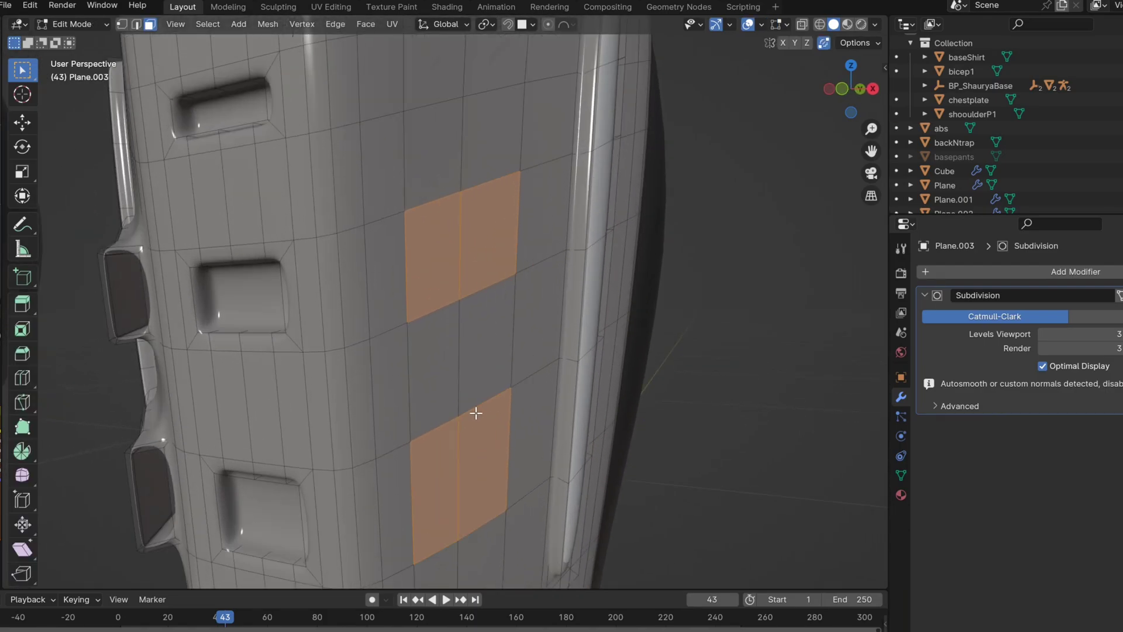
Try insetting the two face blocks about 0.108 m, recessing them about 0.01 m and moving the recessed faces up along global Z.
key(i)
click(593, 414)
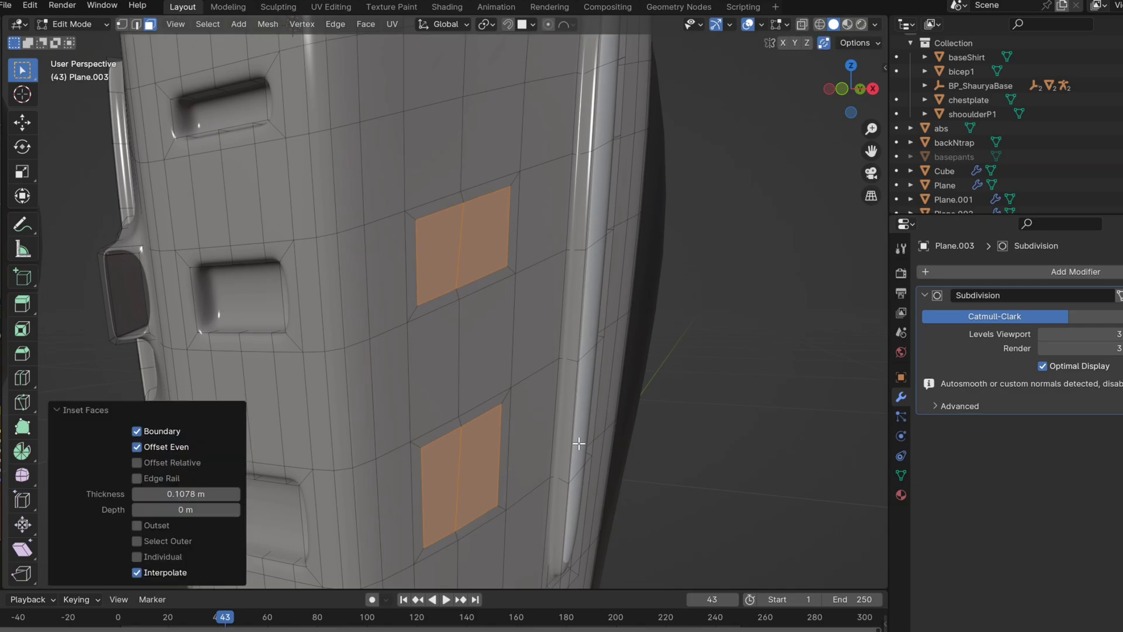
key(e)
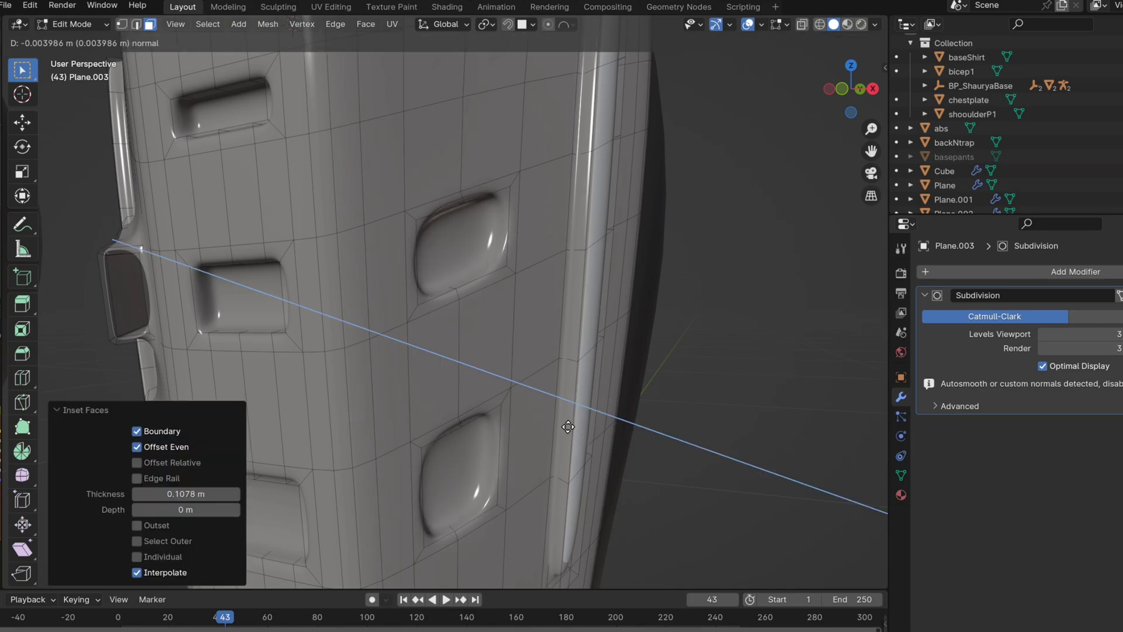
click(550, 418)
key(g)
key(z)
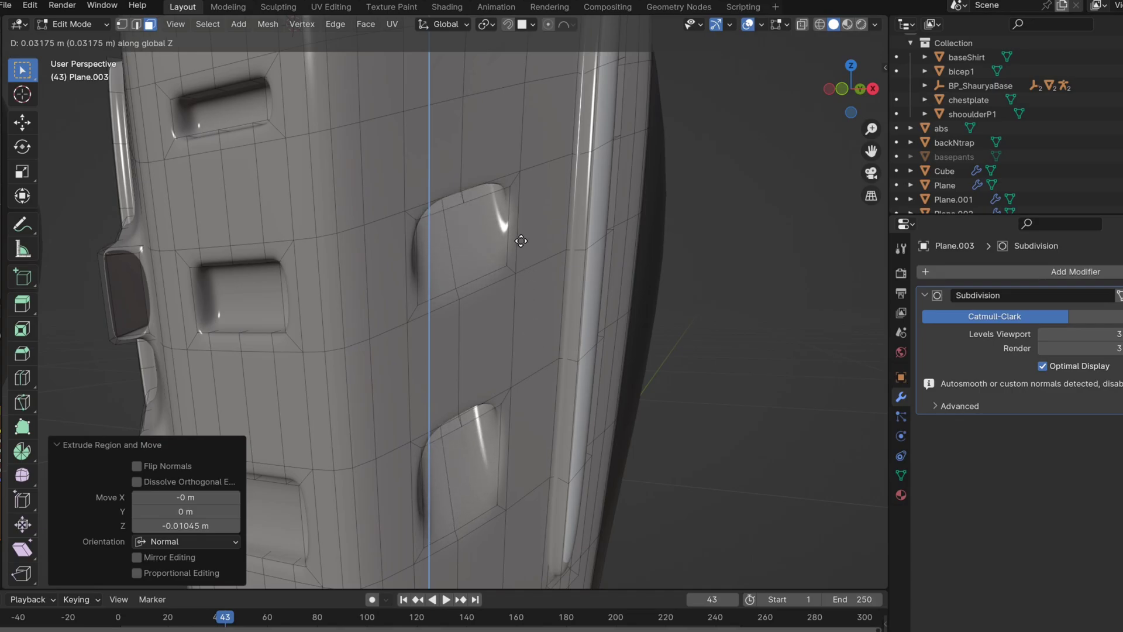
click(514, 216)
Undo the vertical move, the recess and the inset of the two face blocks.
key(Tab)
middle_drag(419, 314, 446, 326)
key(Tab)
key(Tab)
key(Tab)
key(ctrl+z)
key(ctrl+z)
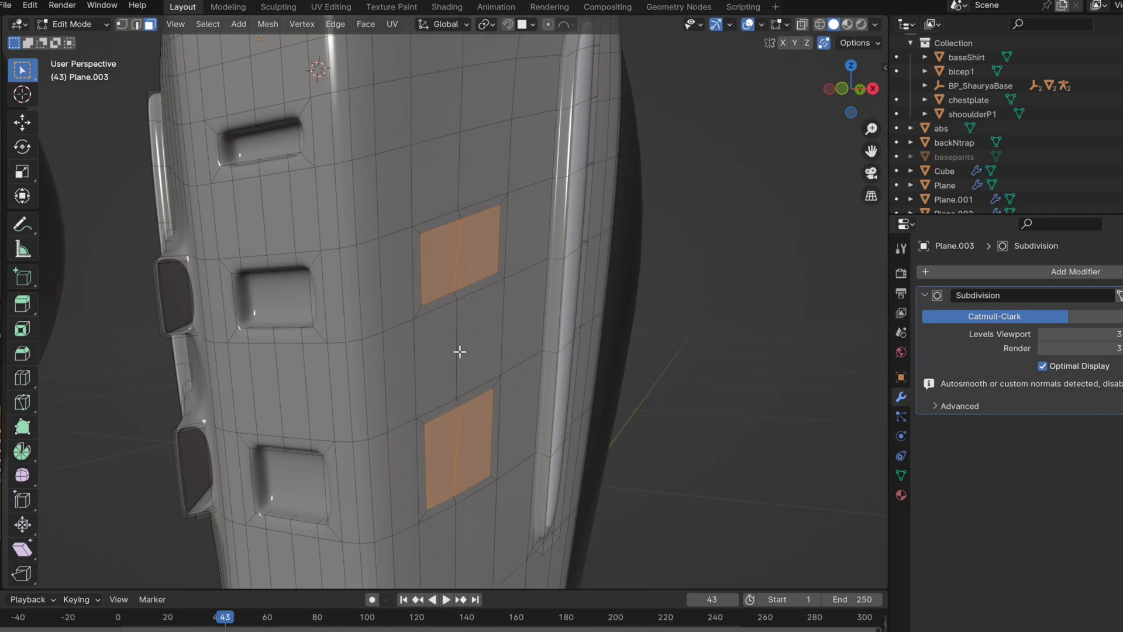
key(ctrl+z)
Add the faces between the two blocks to the selection, then inset the whole strip about 0.076 m and extrude it inward.
shift+drag(455, 314, 462, 401)
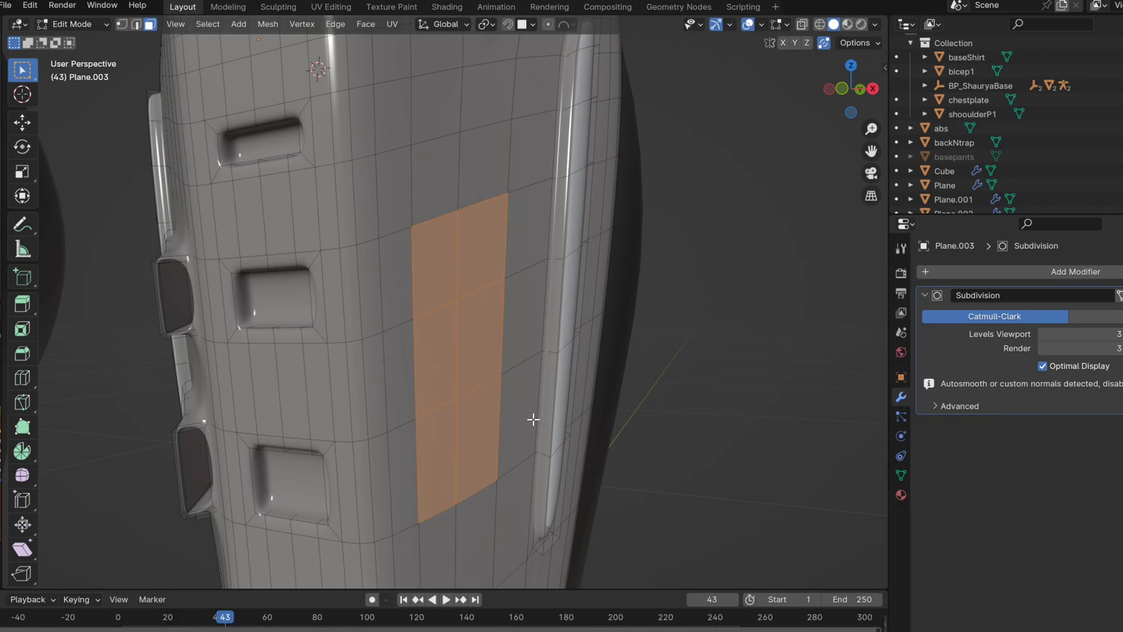
key(i)
click(584, 390)
key(e)
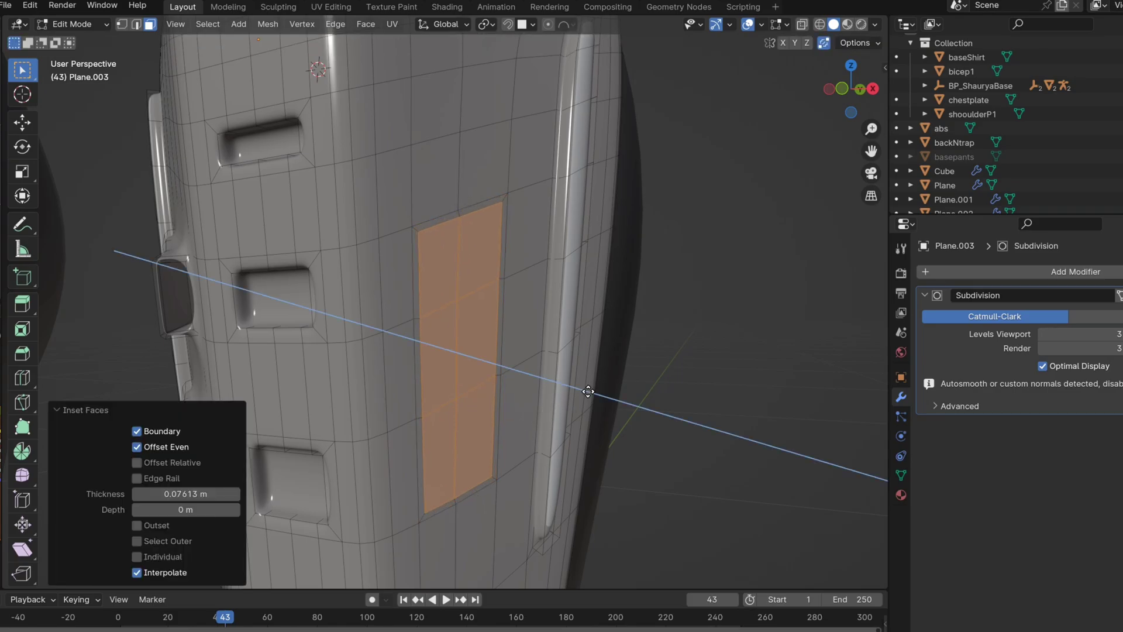
click(581, 390)
Select the floor faces inside the long recess on the shin guard's side panel.
click(456, 391)
click(443, 351)
shift+click(461, 347)
shift+click(455, 272)
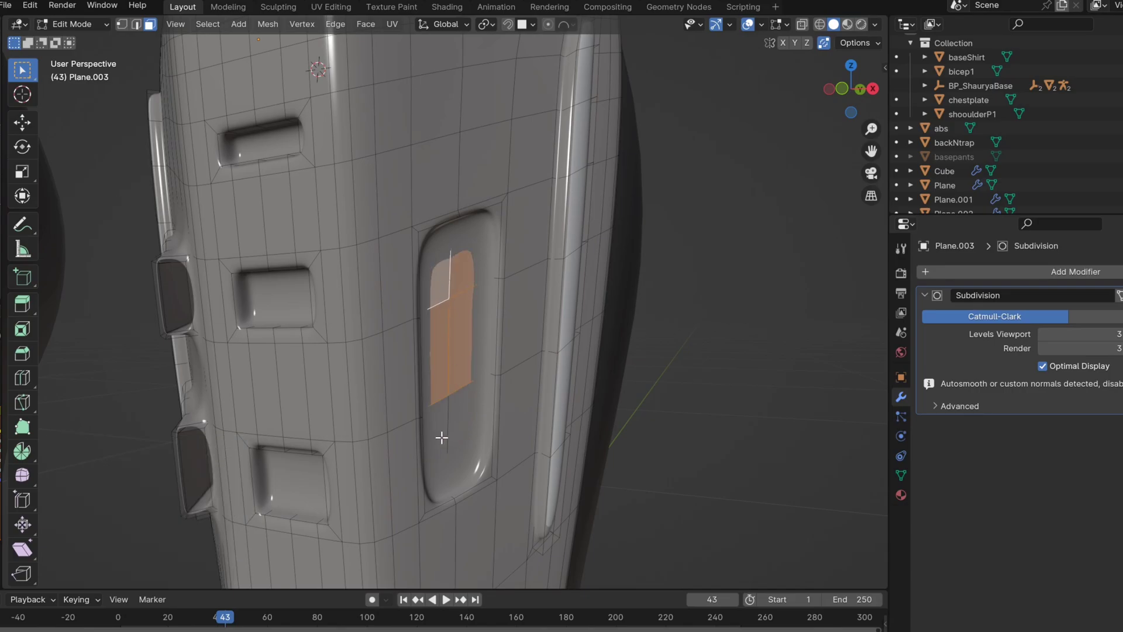
ctrl+click(476, 428)
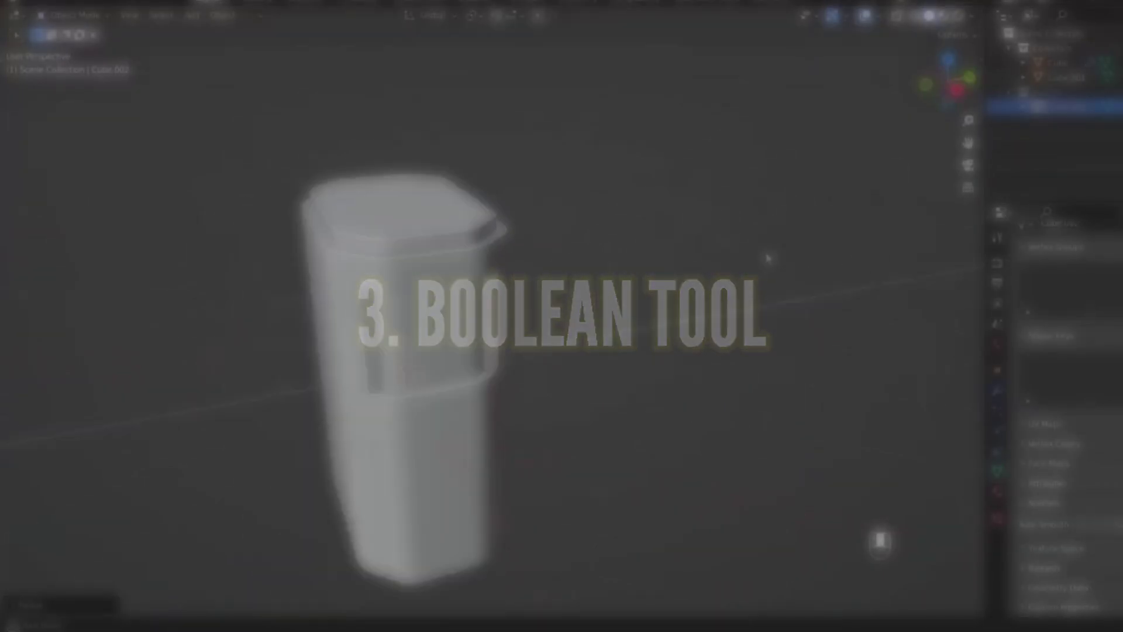
Reveal the hidden cutters collection containing the box that cuts the notch in the container.
middle_drag(768, 258, 411, 321)
scroll(462, 332, up, 3)
middle_drag(477, 334, 485, 346)
scroll(471, 337, down, 3)
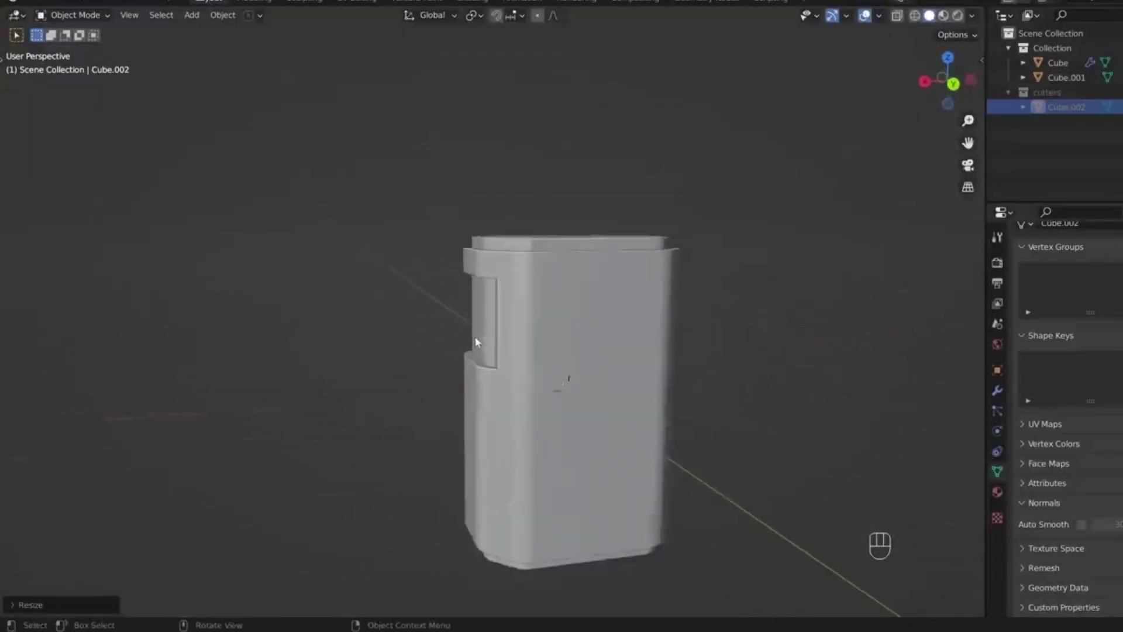
middle_drag(660, 350, 571, 355)
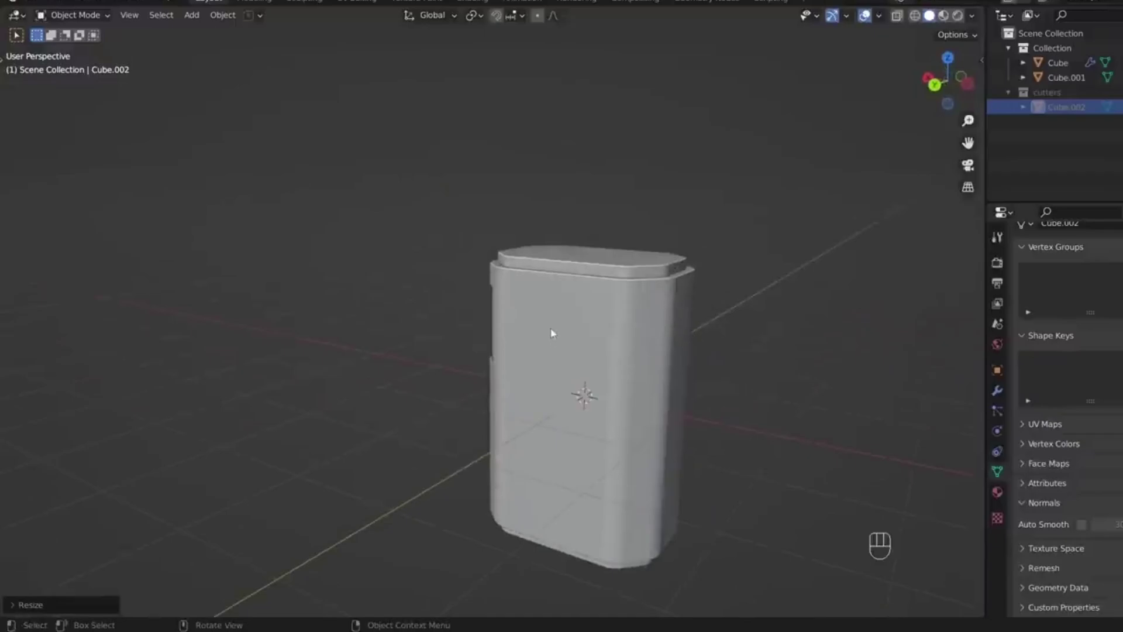
middle_drag(476, 330, 544, 334)
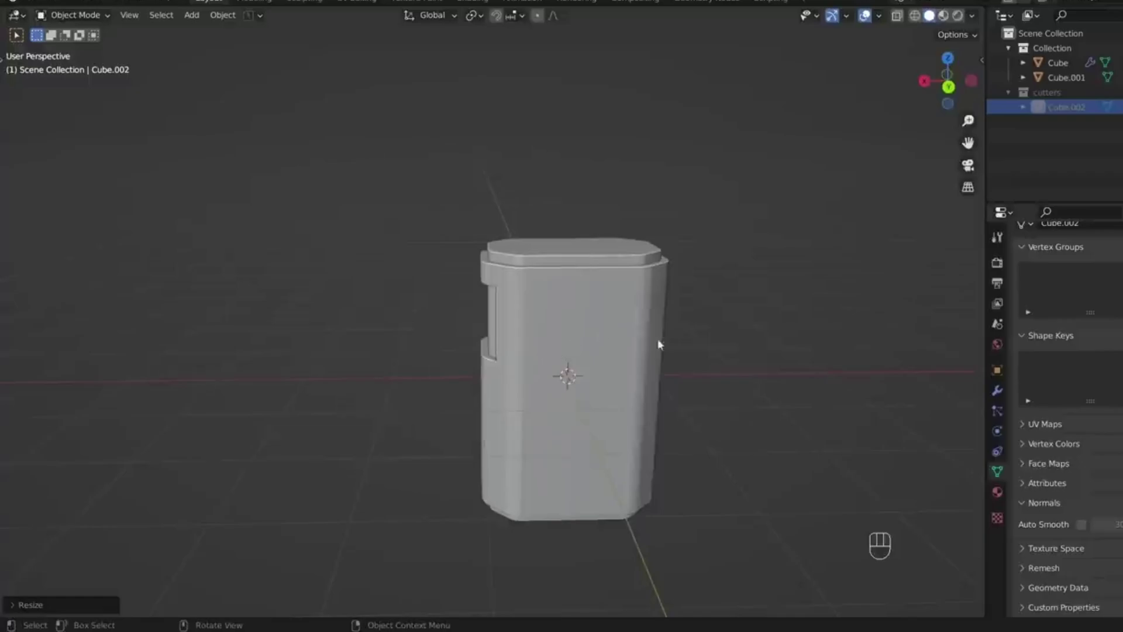
click(1121, 92)
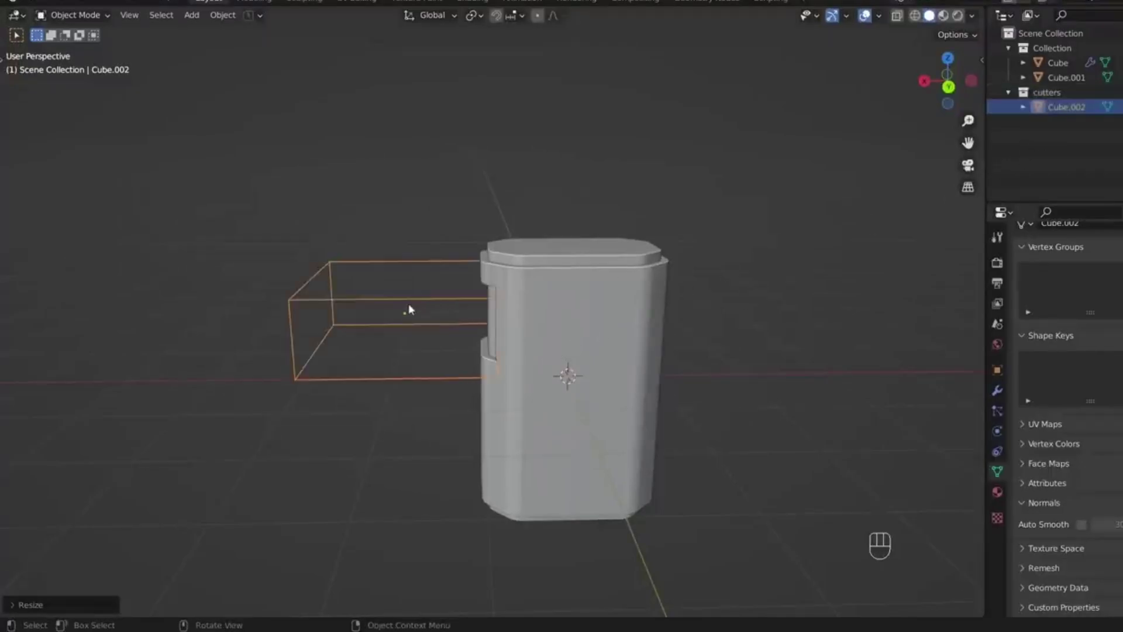
click(1121, 92)
click(1120, 92)
Move the cutter box away from the container until it is clear of its side, then open the modifier properties.
right_click(457, 305)
key(g)
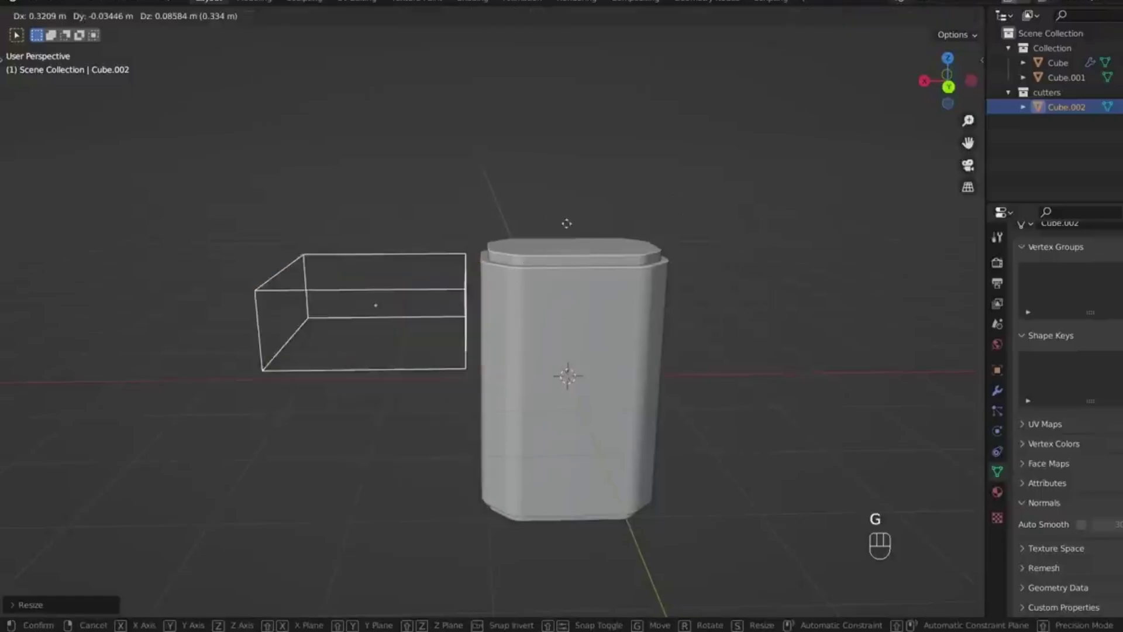
click(998, 391)
click(1043, 260)
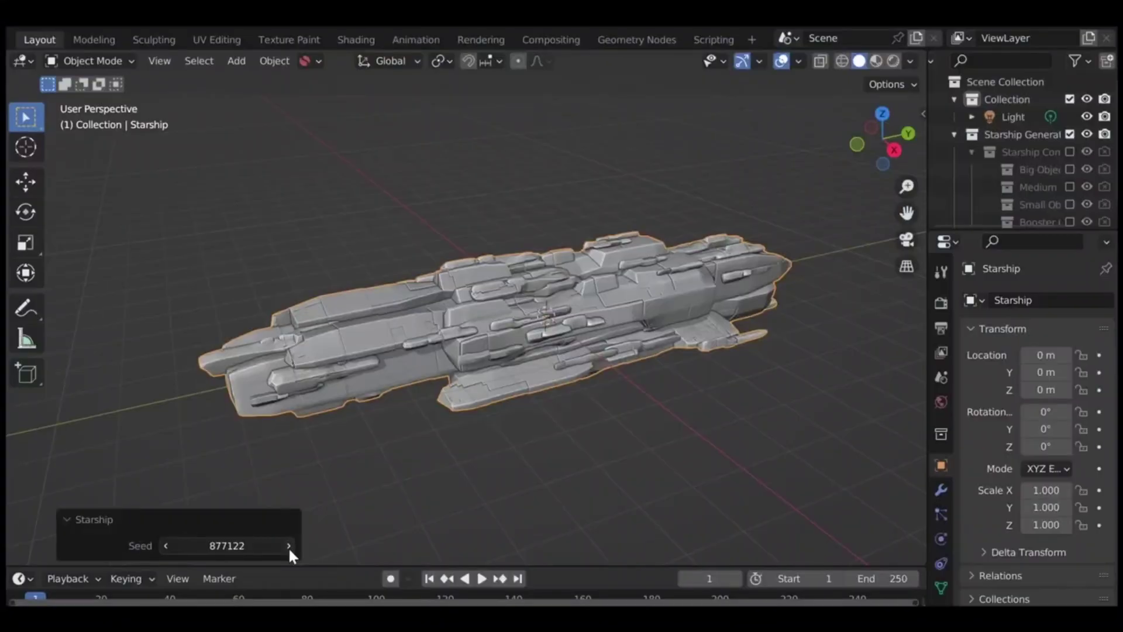
Cycle the Starship generator's Seed upward, including 877125, to generate different ship variations.
click(287, 545)
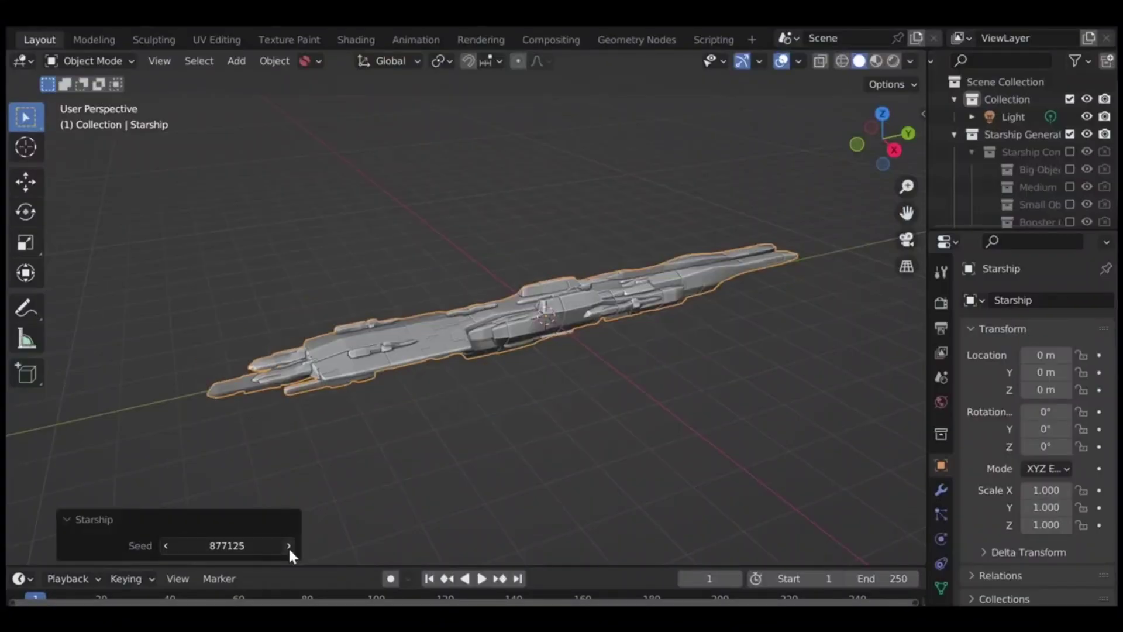
click(288, 549)
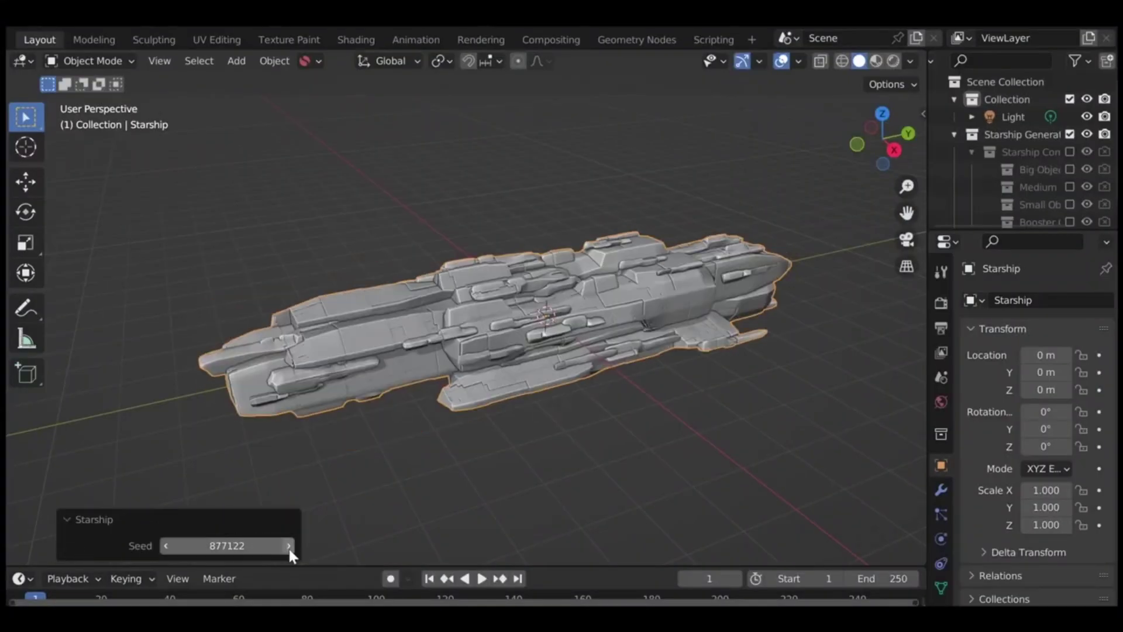
click(288, 546)
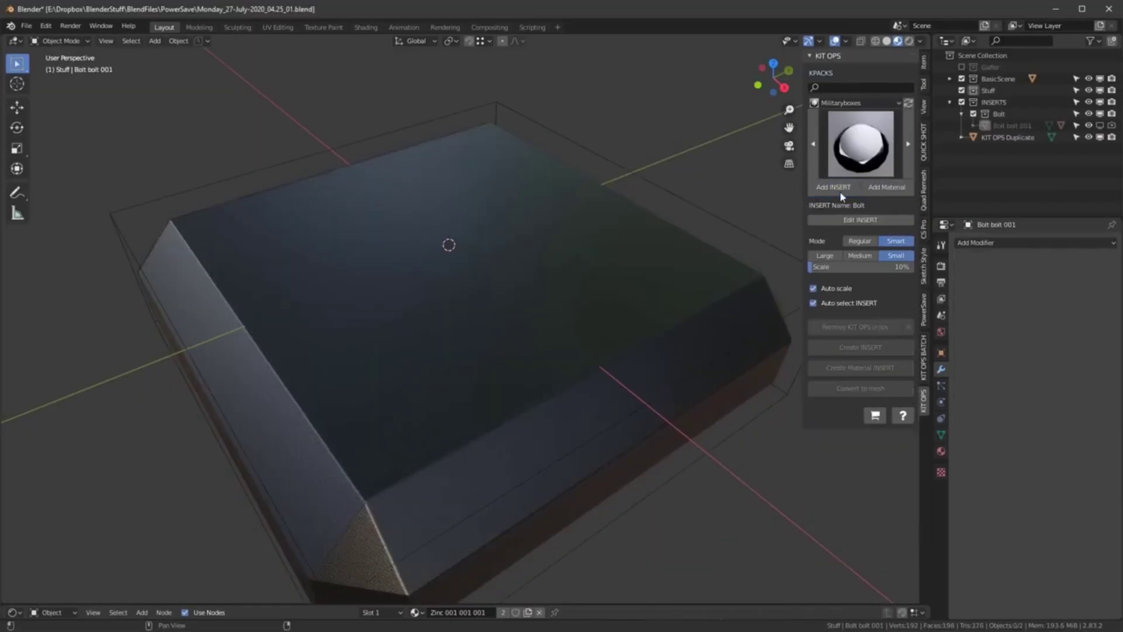
drag(368, 357, 677, 354)
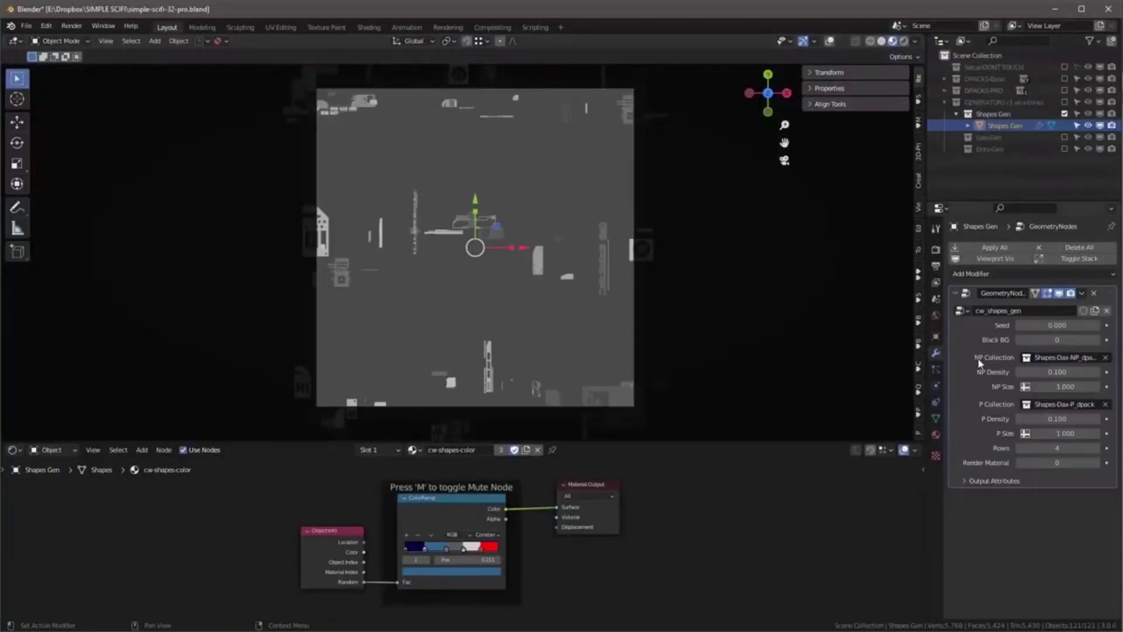
Adjust the NP Density of the Shapes Gen geometry nodes modifier.
drag(1047, 373, 1079, 386)
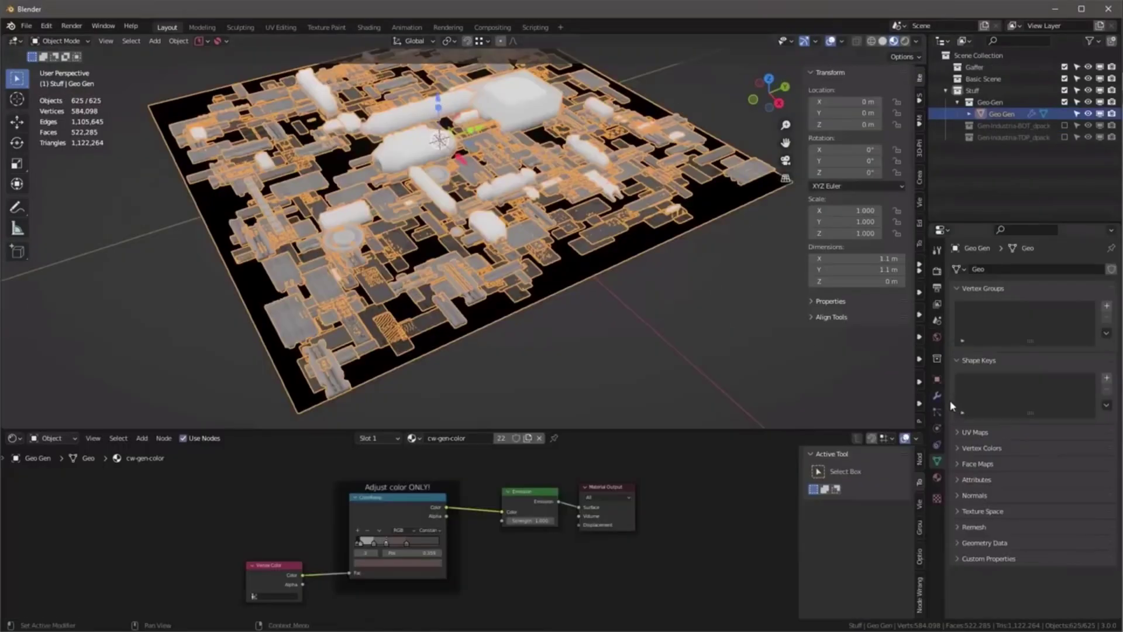
Set Material Preview to 1 in the Geo Gen object's geometry nodes modifier and deselect everything.
click(937, 397)
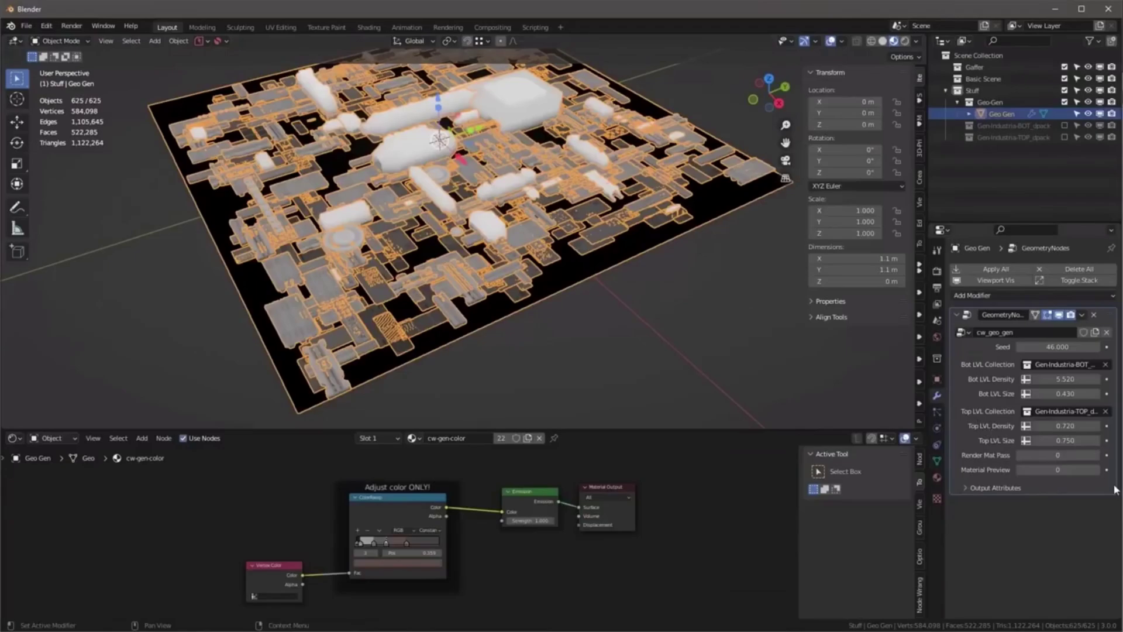
click(1097, 470)
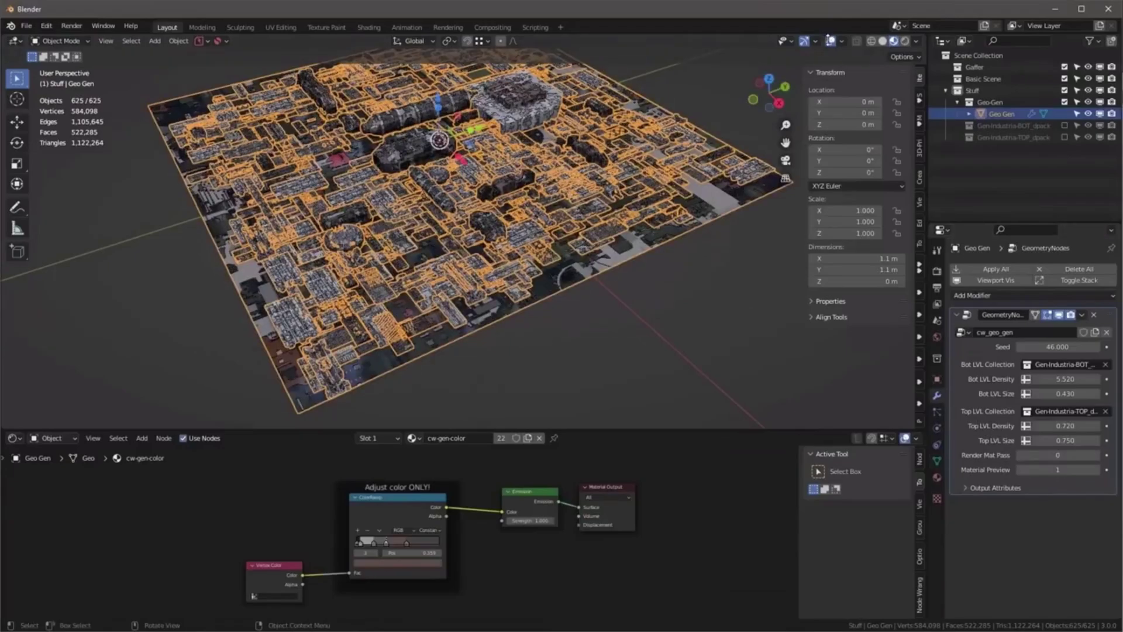
key(alt+a)
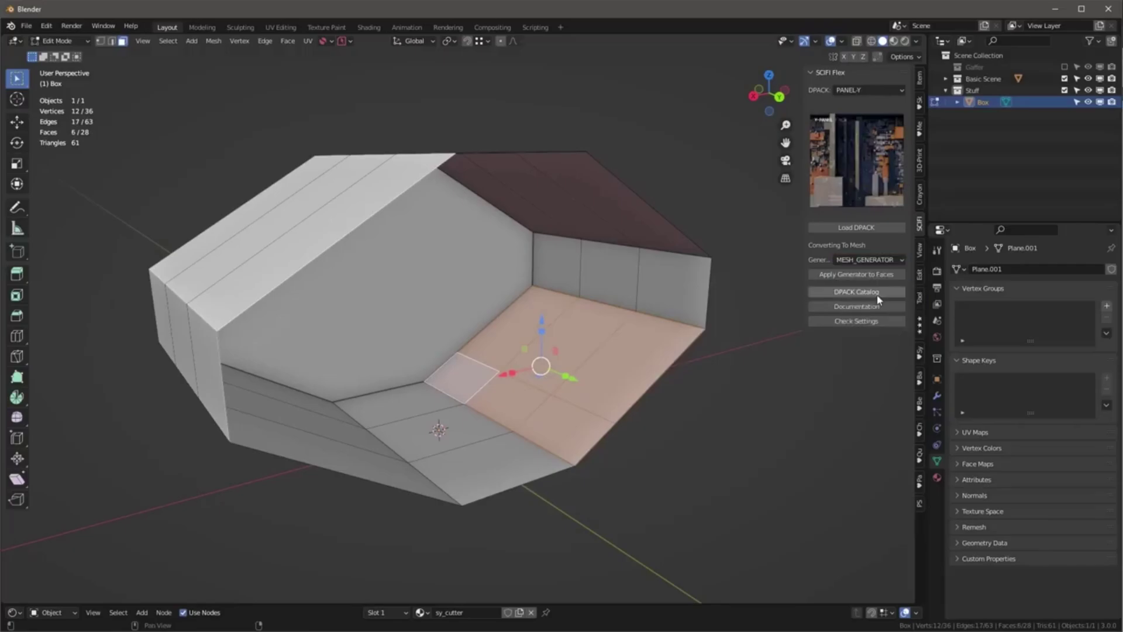
Apply MESH_GENERATOR with the PANEL-Y pack to the box's selected faces and adjust its Edge Density.
click(852, 275)
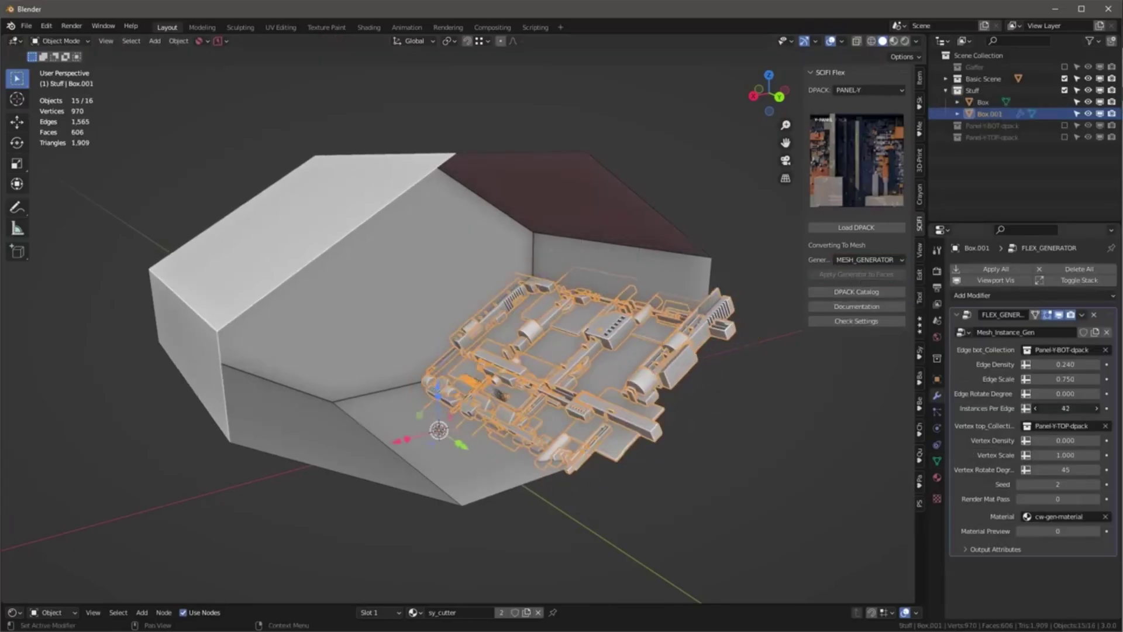
drag(1065, 364, 1112, 363)
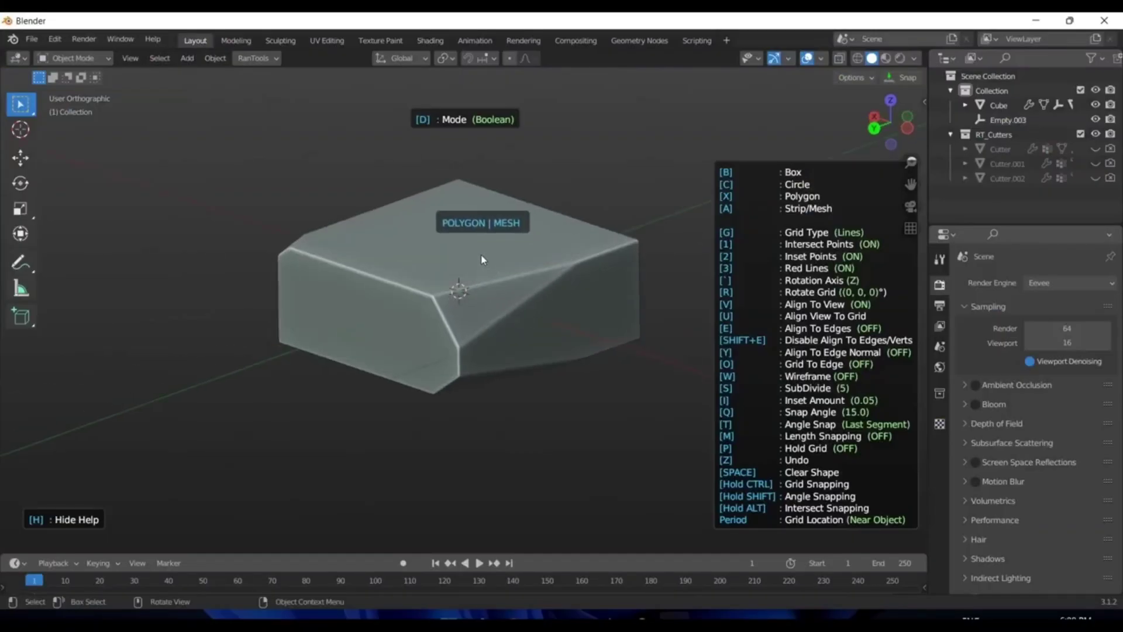
Switch to perspective view and restart the boolean drawing tool on the cube with Hold Grid on.
key(Escape)
middle_drag(483, 260, 627, 306)
key(KP_5)
key(shift+w)
key(p)
key(Escape)
key(shift+w)
click(515, 306)
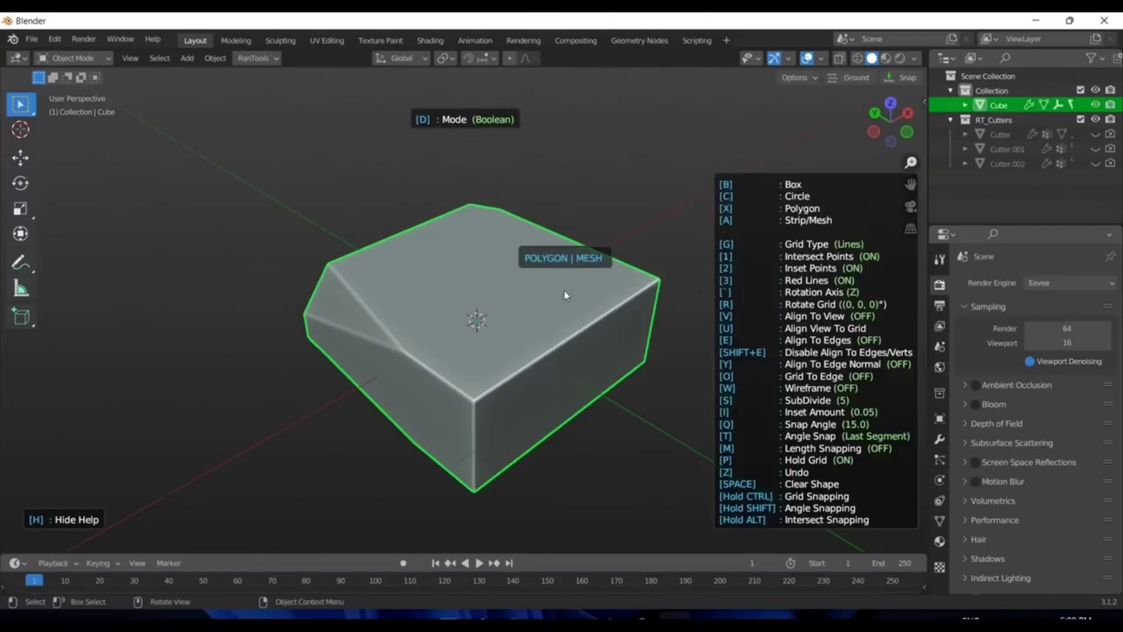
Draw a box-shaped Difference cut into the cube's top face across its front edge, about 0.305 thick.
key(b)
click(523, 263)
click(553, 402)
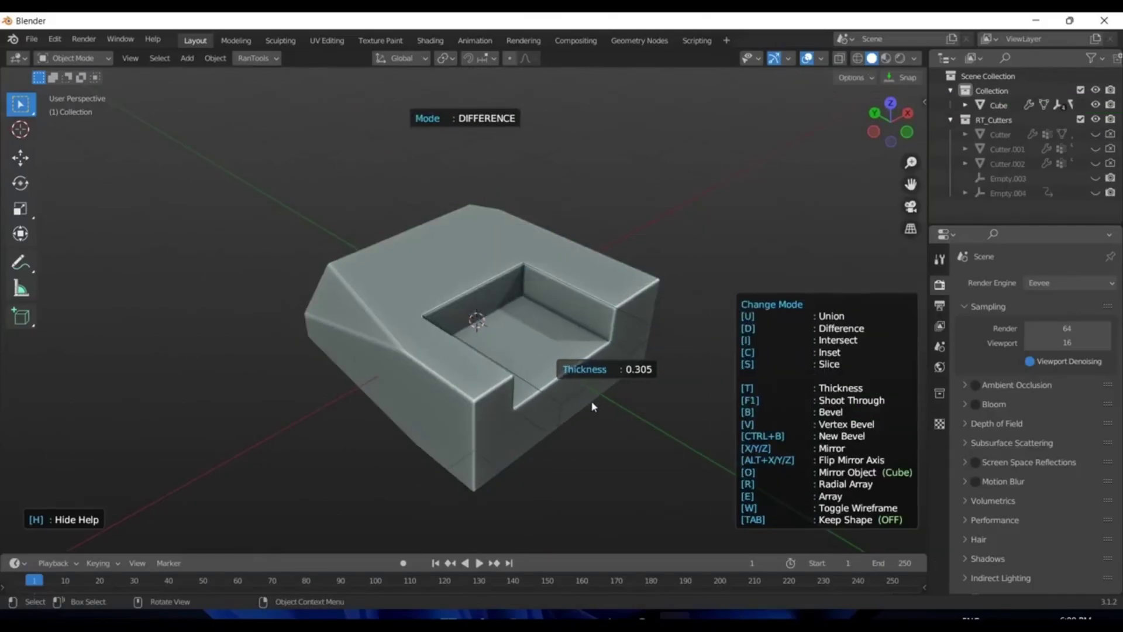